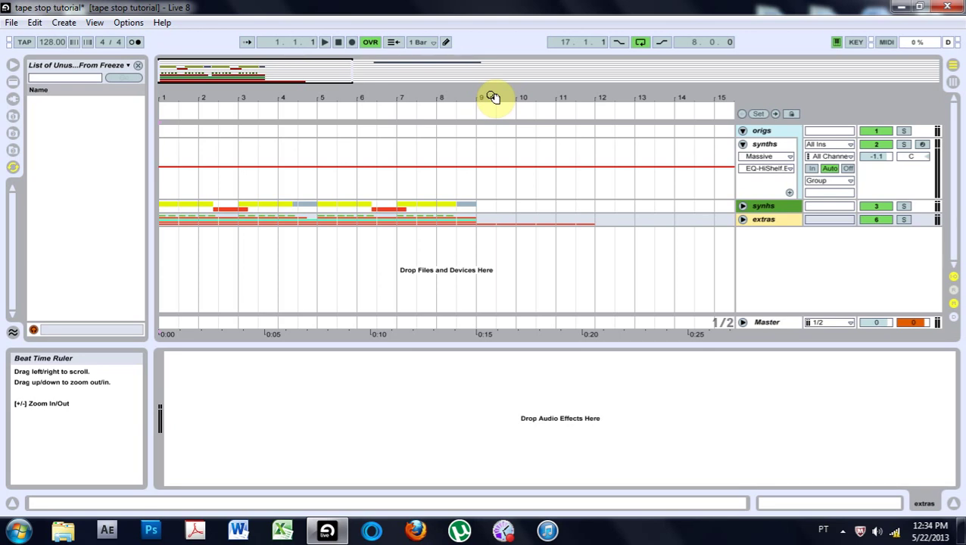
Minimize Live and open the tape stop tutorial folder on the desktop
{"action": "left_click_drag", "start_coordinate": [490, 95], "coordinate": [270, 105]}
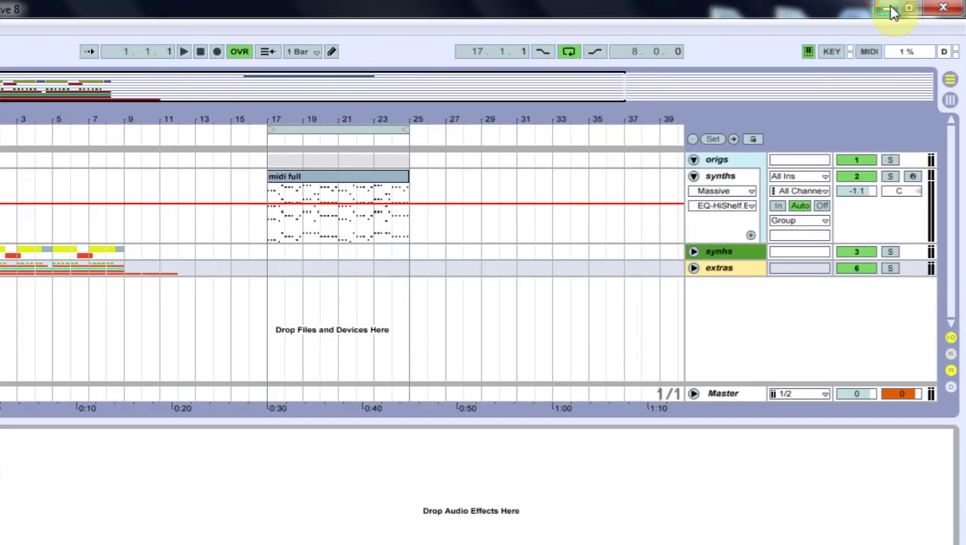
{"action": "left_click", "coordinate": [902, 7]}
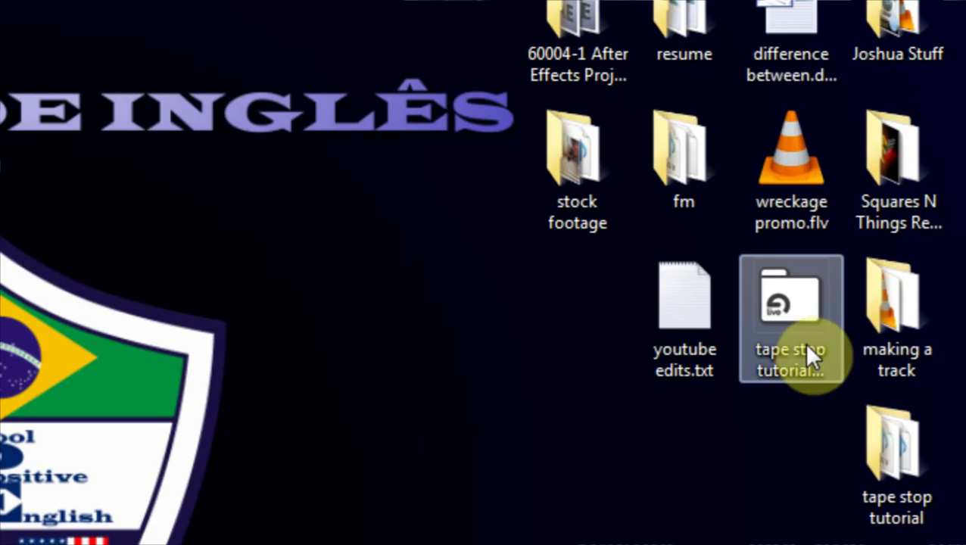
{"action": "double_click", "coordinate": [930, 249]}
{"action": "double_click", "coordinate": [900, 389]}
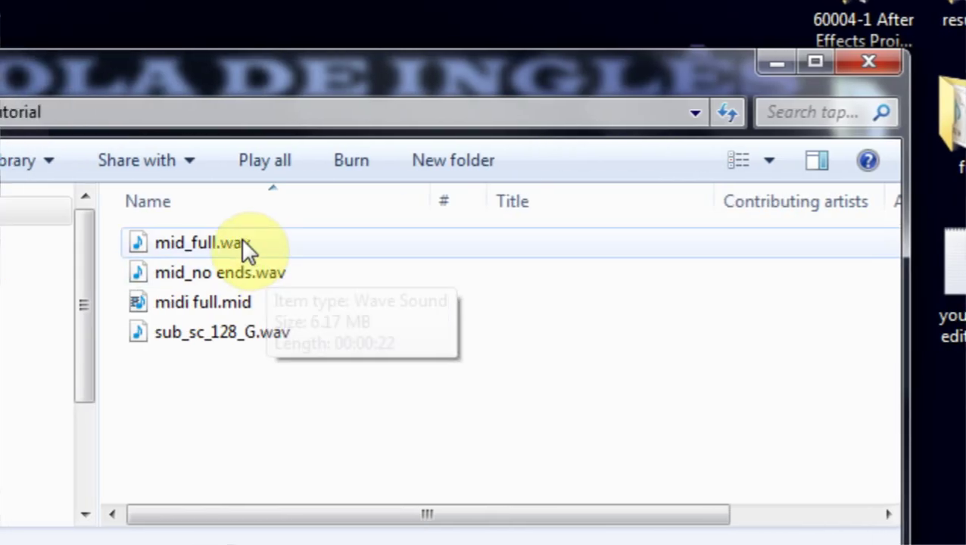
Look over midi full.mid, mid_no ends.wav and mid_full.wav, close the folder and switch back to Live
{"action": "left_click", "coordinate": [250, 303]}
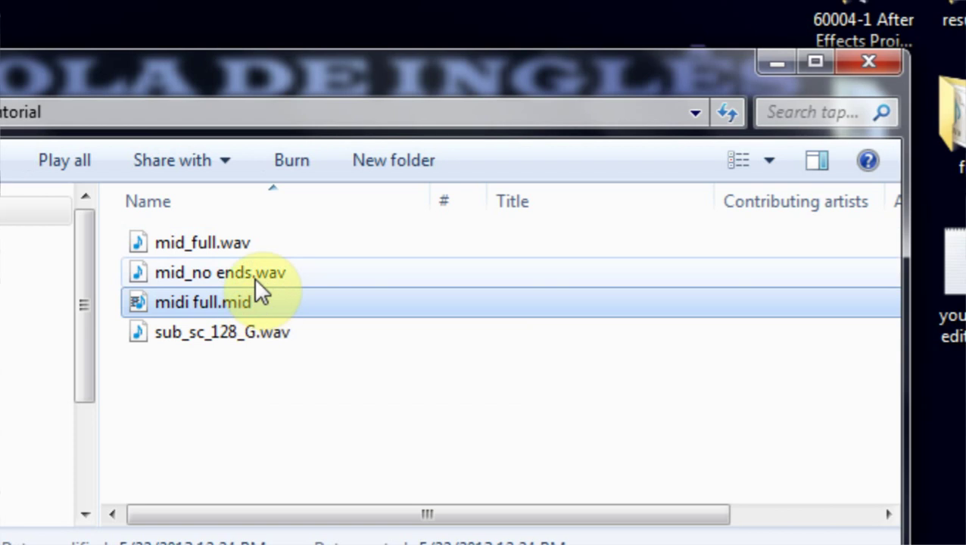
{"action": "left_click", "coordinate": [248, 274]}
{"action": "left_click", "coordinate": [241, 242]}
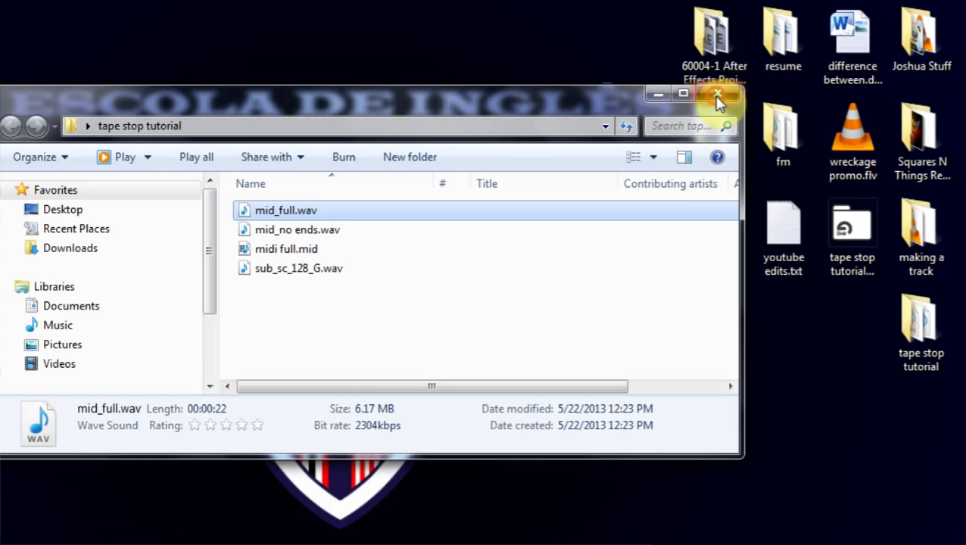
{"action": "left_click", "coordinate": [747, 127]}
{"action": "left_click", "coordinate": [326, 532]}
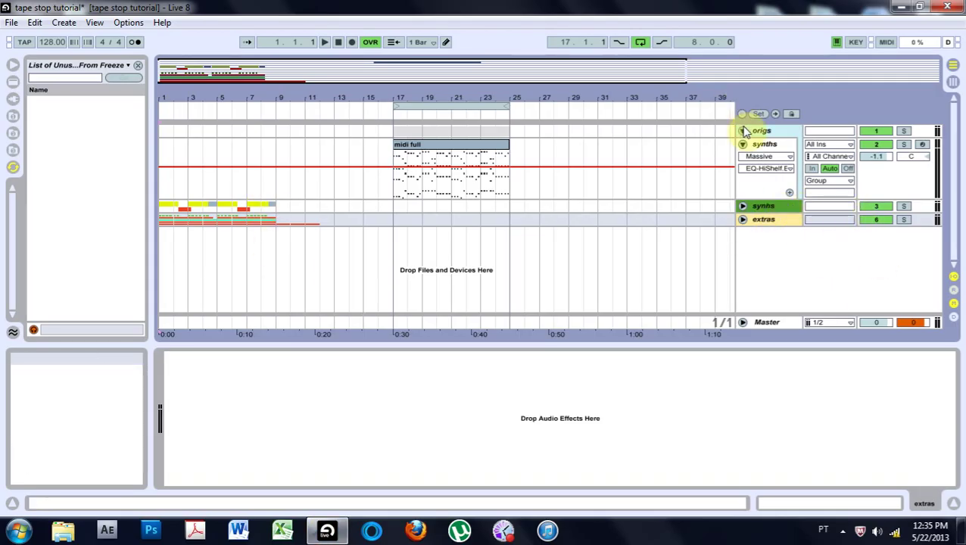
Solo the extras group and listen to it from the beginning of the arrangement
{"action": "left_click", "coordinate": [904, 220]}
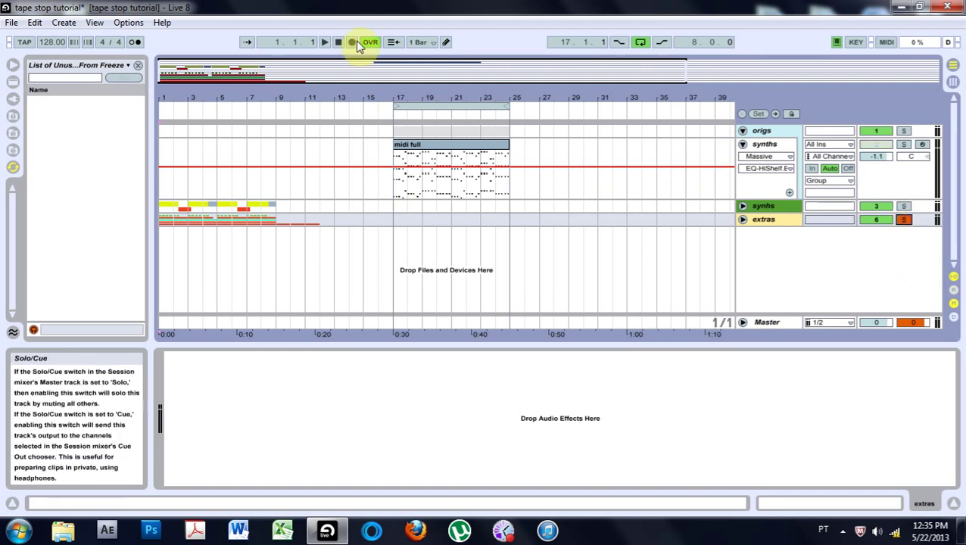
{"action": "left_click", "coordinate": [324, 43]}
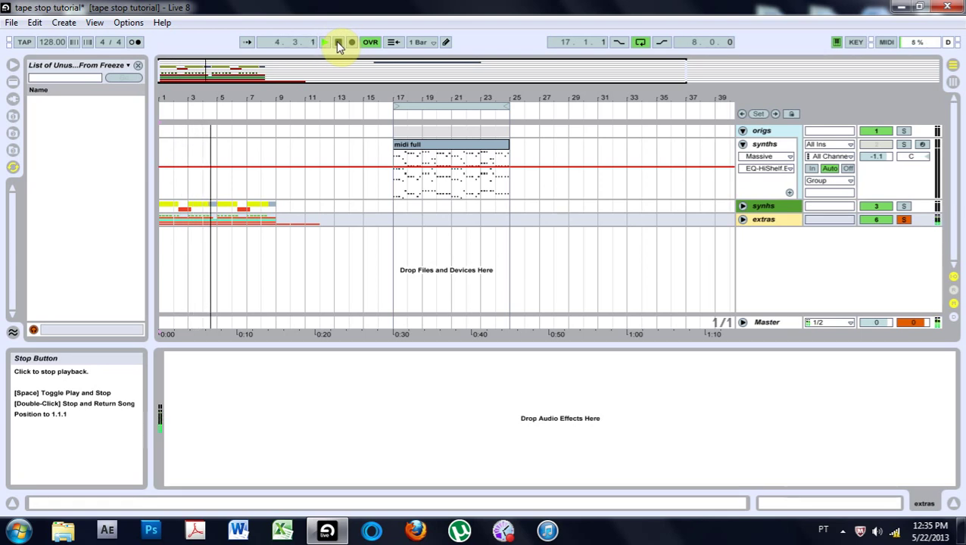
{"action": "left_click", "coordinate": [338, 42]}
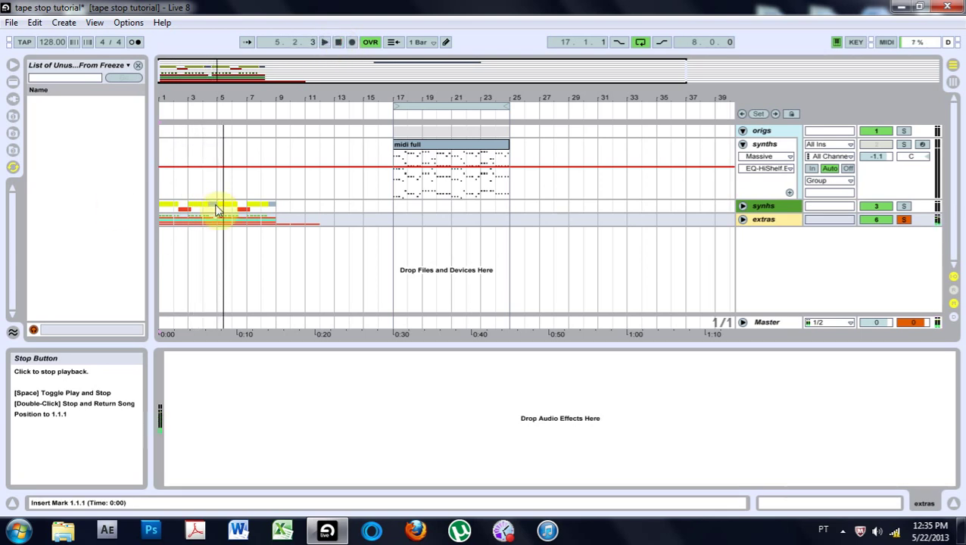
Solo the synhs group, expand its tracks and listen to them from the start of the song
{"action": "left_click_drag", "start_coordinate": [174, 99], "coordinate": [200, 198]}
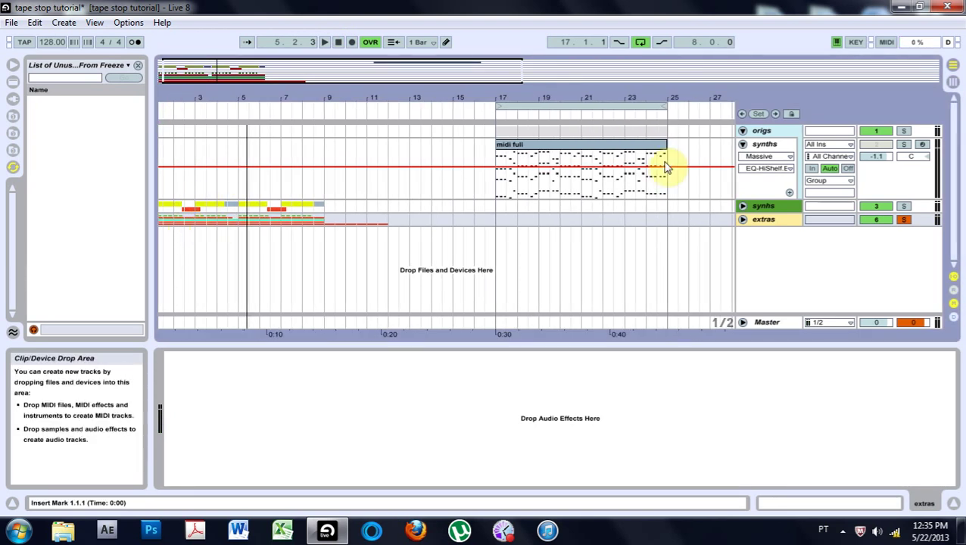
{"action": "left_click", "coordinate": [903, 205]}
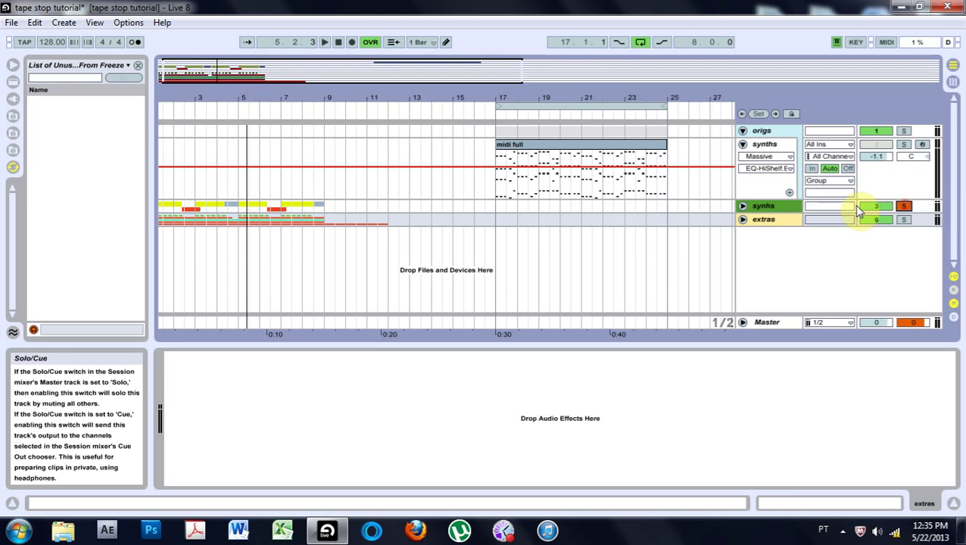
{"action": "left_click", "coordinate": [338, 42]}
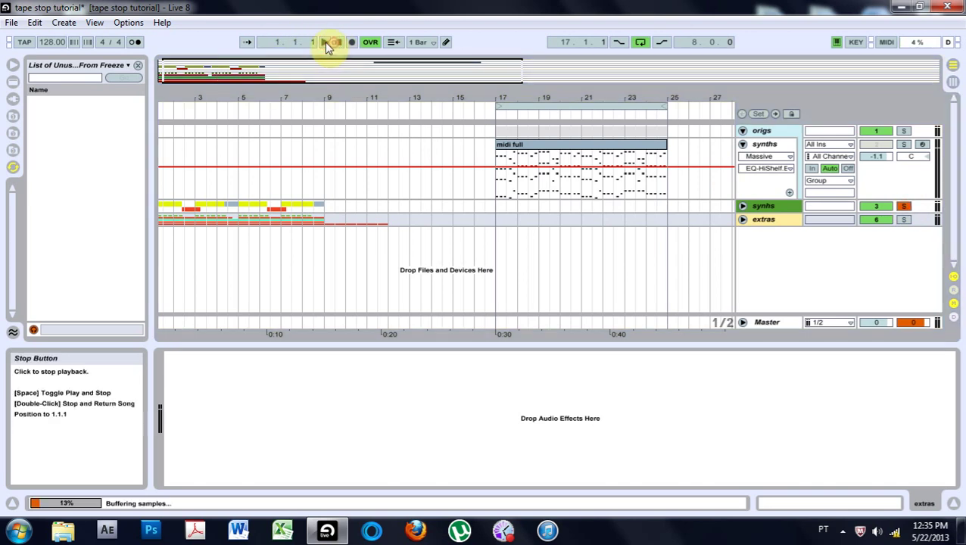
{"action": "left_click", "coordinate": [743, 206]}
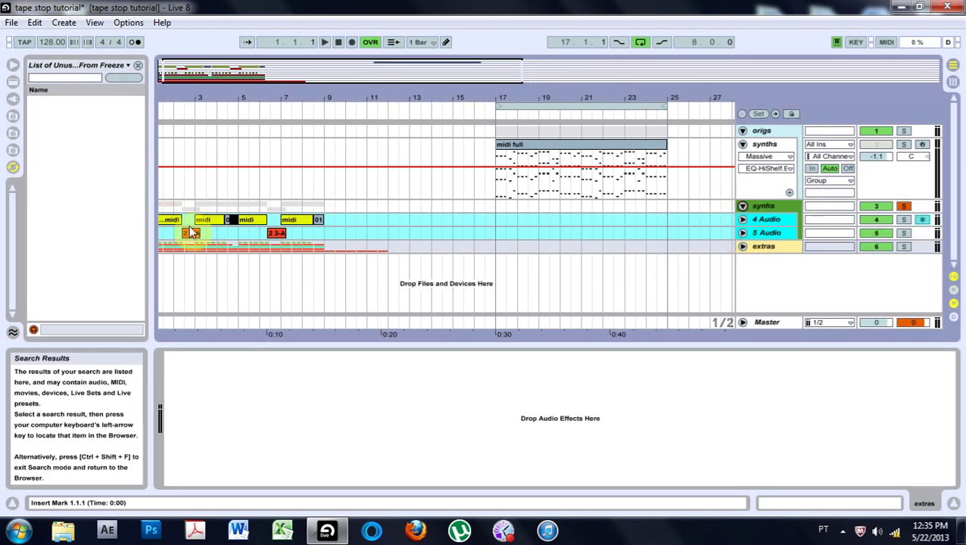
{"action": "left_click", "coordinate": [186, 233]}
{"action": "double_click", "coordinate": [338, 42]}
{"action": "left_click", "coordinate": [324, 42]}
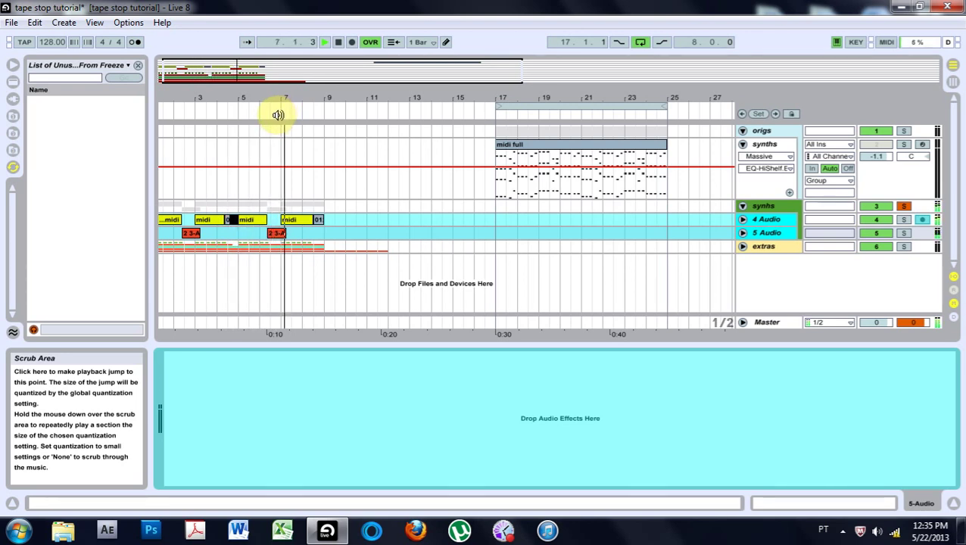
{"action": "left_click", "coordinate": [338, 47]}
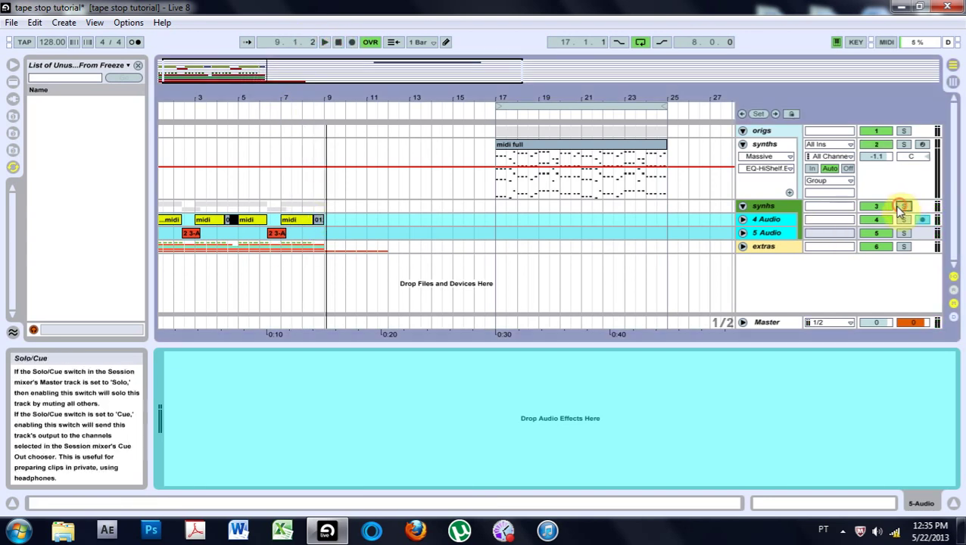
Unsolo and collapse the synhs group and listen to the full arrangement
{"action": "left_click", "coordinate": [742, 206]}
{"action": "left_click", "coordinate": [326, 43]}
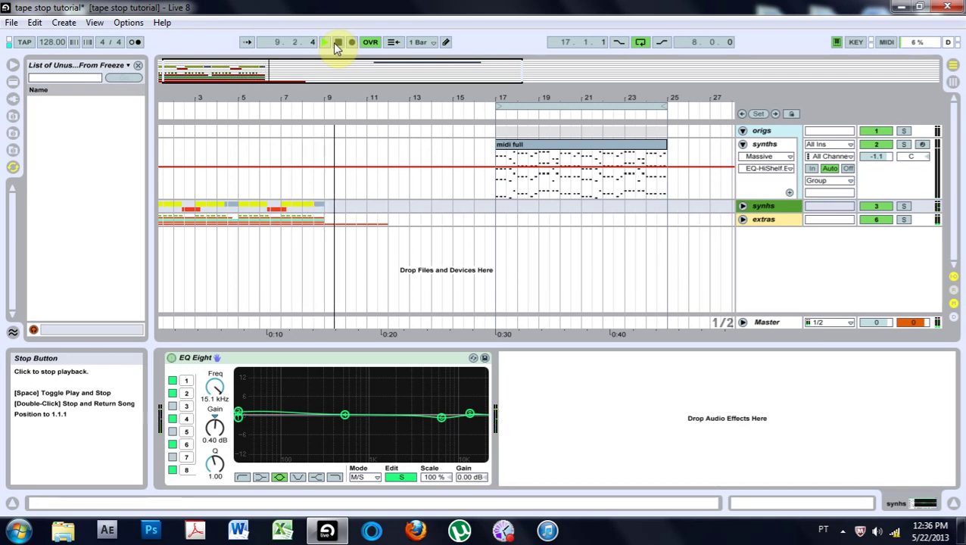
{"action": "left_click", "coordinate": [338, 43]}
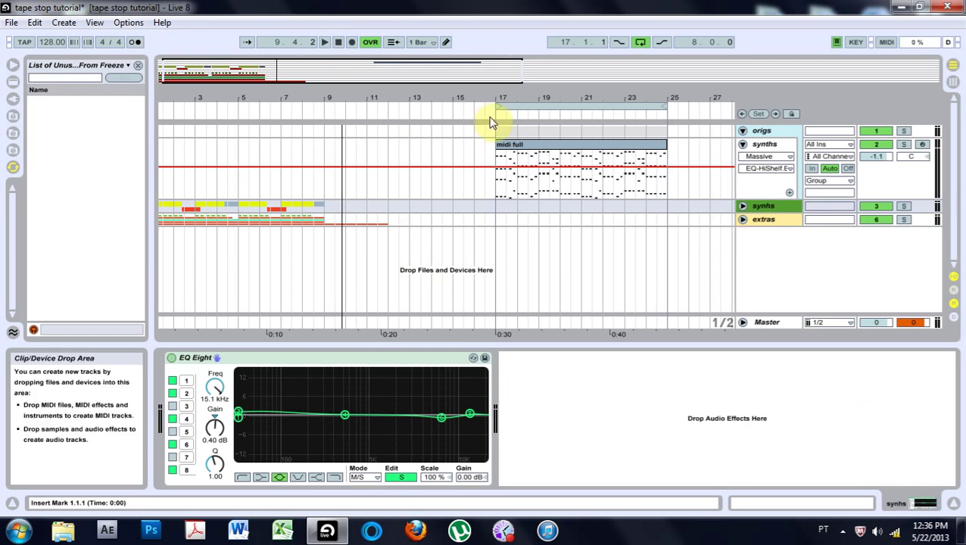
Select the midi full clip spanning bars 17 to 25 on the synths track
{"action": "left_click_drag", "start_coordinate": [545, 103], "coordinate": [568, 110]}
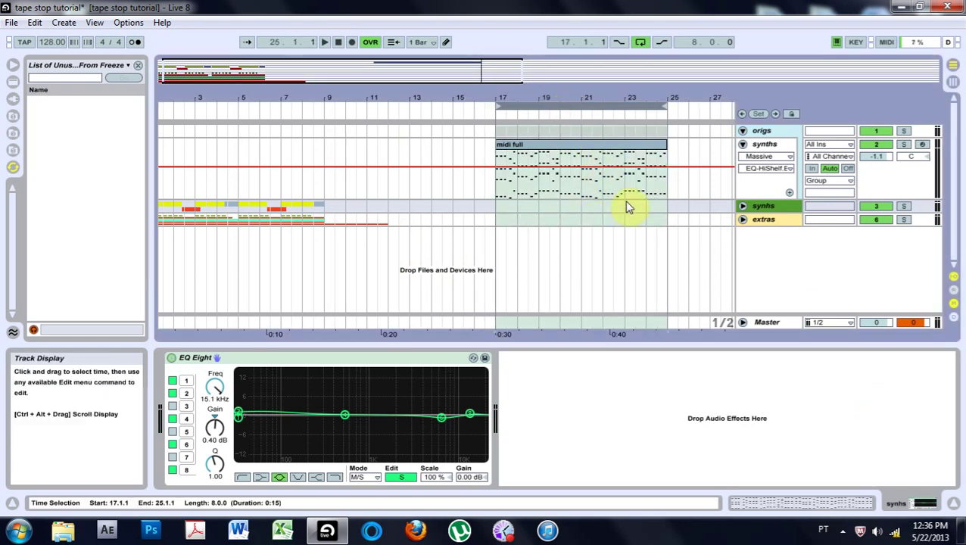
{"action": "left_click", "coordinate": [534, 143]}
{"action": "left_click_drag", "start_coordinate": [496, 172], "coordinate": [664, 181]}
{"action": "left_click", "coordinate": [602, 163]}
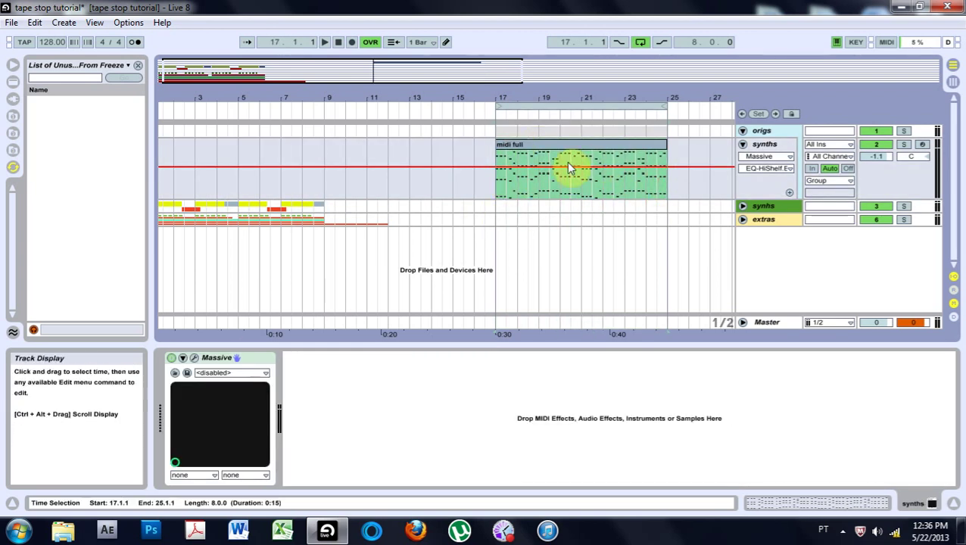
Open the Massive plug-in window of the synths track and look at its preset list without changing the preset
{"action": "left_click", "coordinate": [764, 144]}
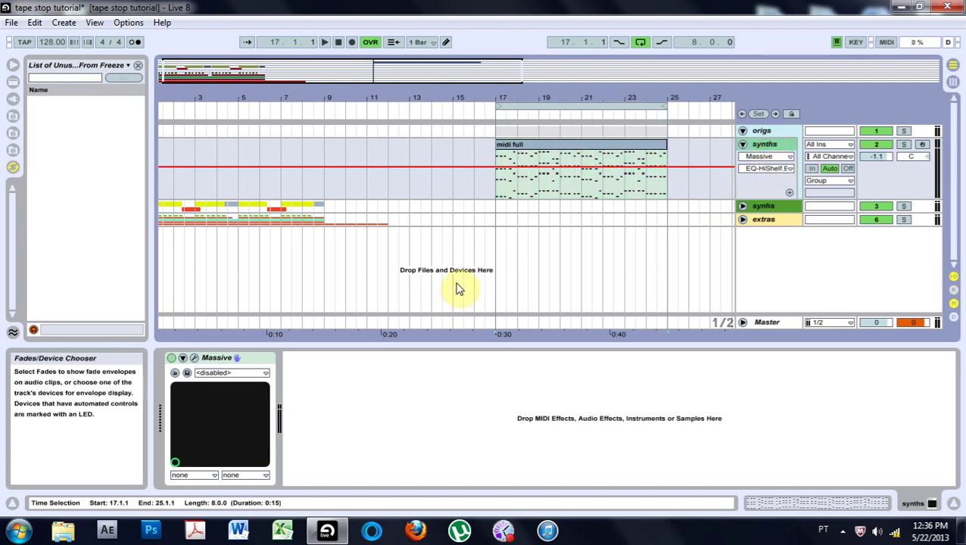
{"action": "left_click", "coordinate": [194, 357]}
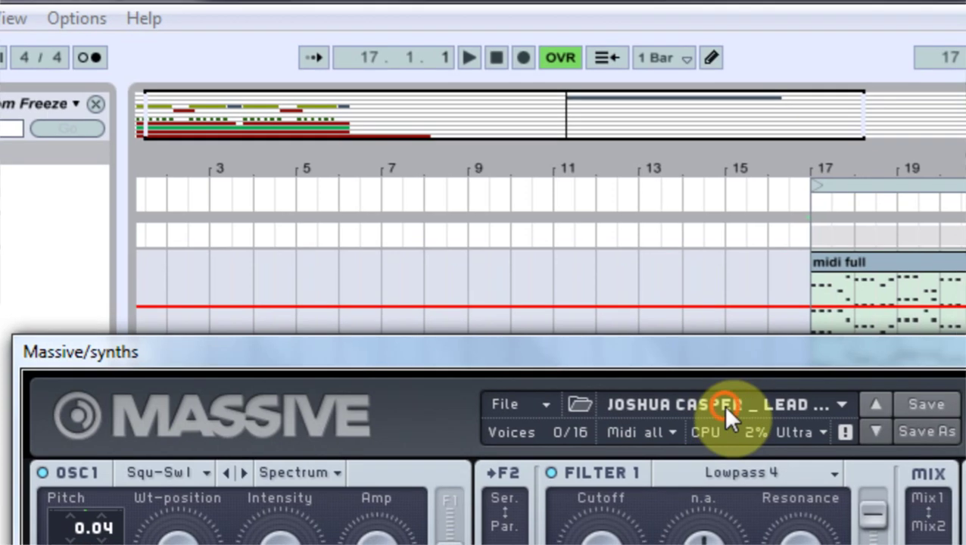
{"action": "left_click", "coordinate": [452, 215]}
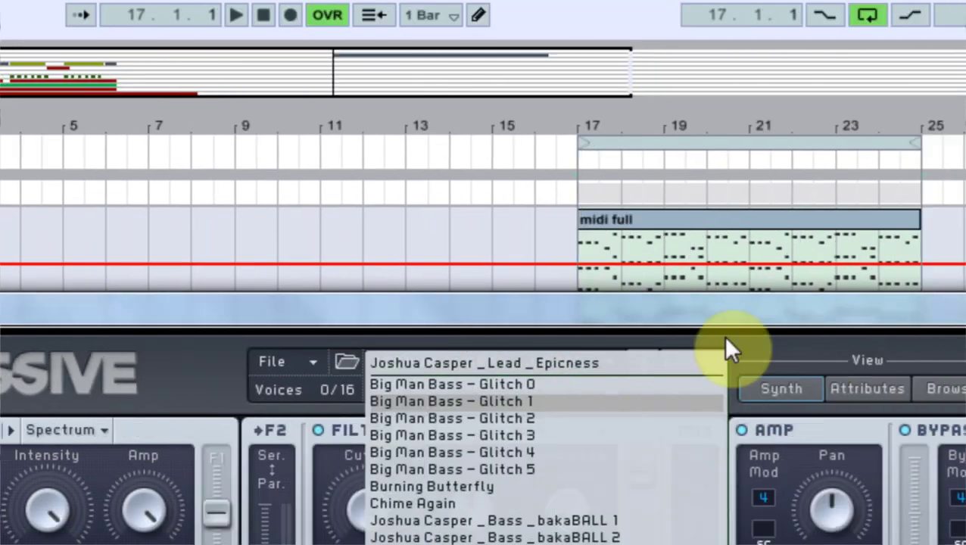
{"action": "left_click", "coordinate": [801, 306]}
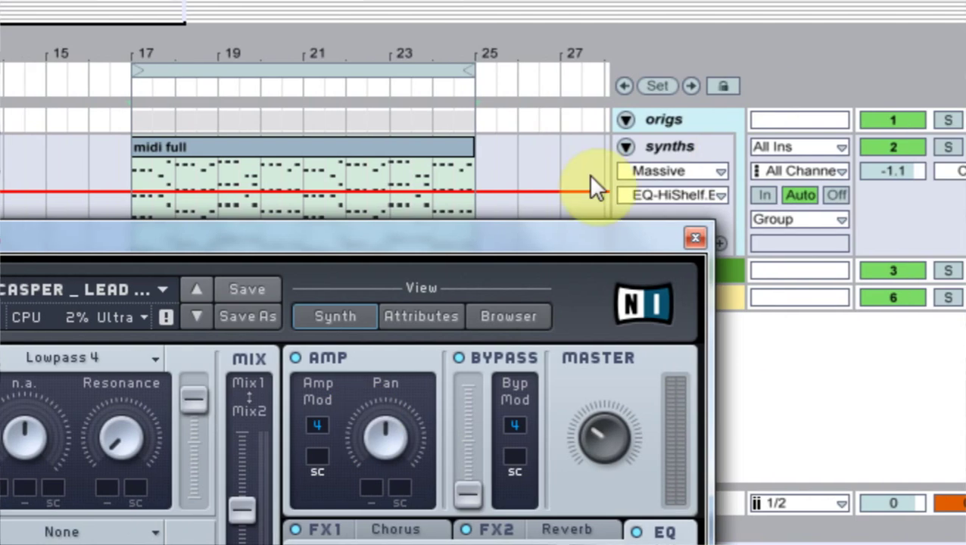
Close the Massive window and listen to the midi full clip from bar 17
{"action": "left_click_drag", "start_coordinate": [550, 246], "coordinate": [547, 137]}
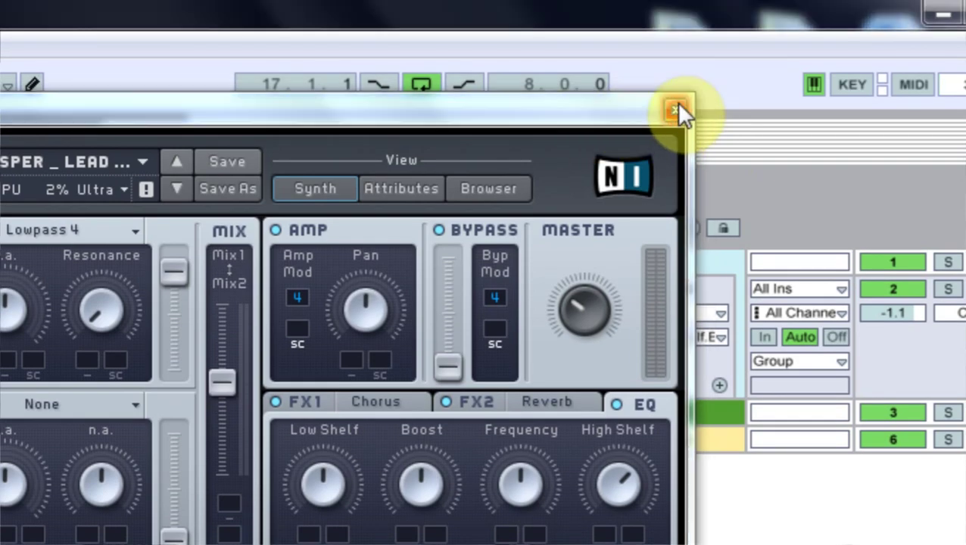
{"action": "left_click", "coordinate": [676, 105]}
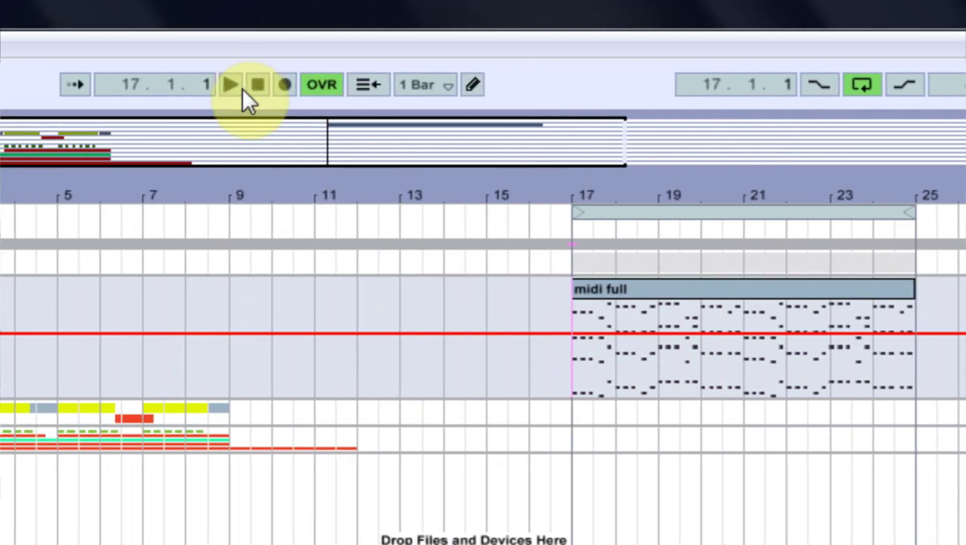
{"action": "left_click", "coordinate": [242, 86]}
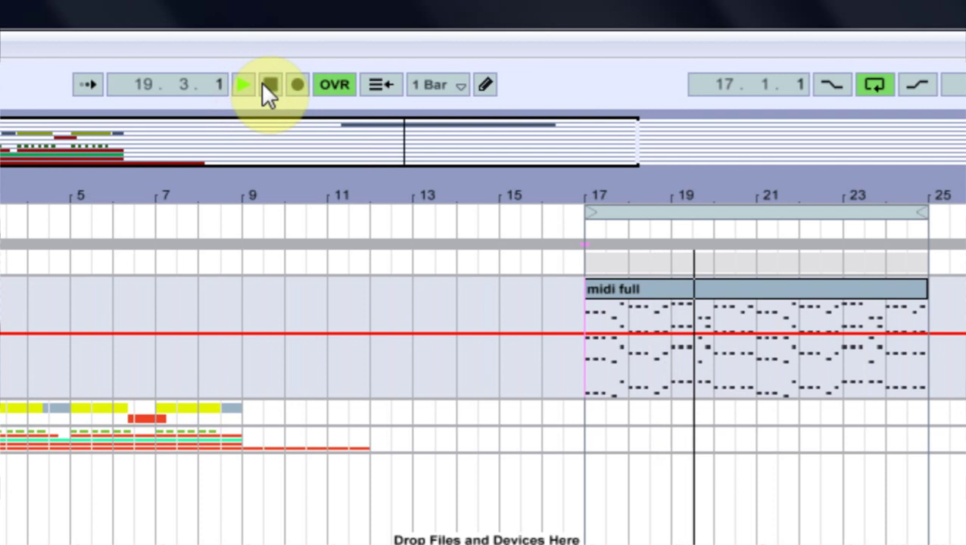
{"action": "left_click", "coordinate": [271, 84]}
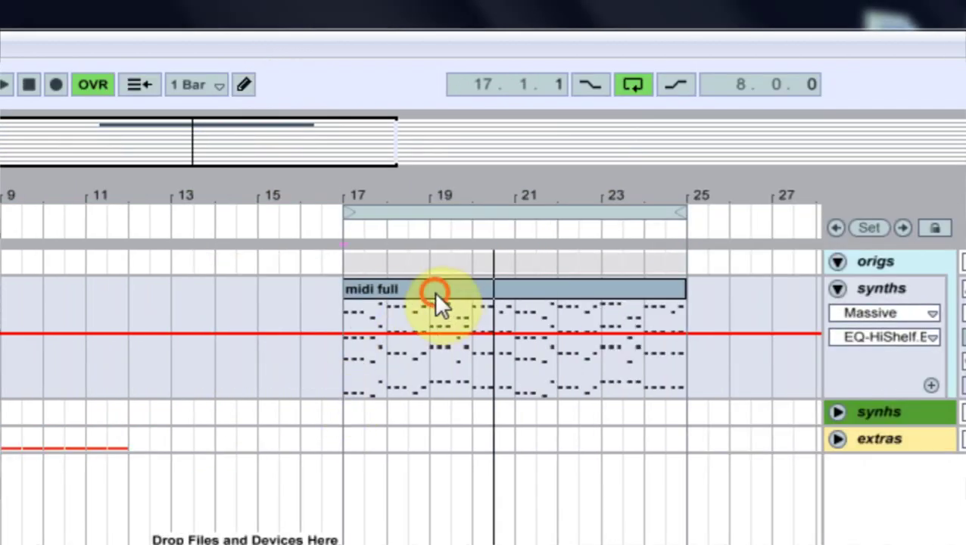
Duplicate the midi full clip to bar 25 and open the copy's notes in an enlarged note editor
{"action": "left_click", "coordinate": [435, 294]}
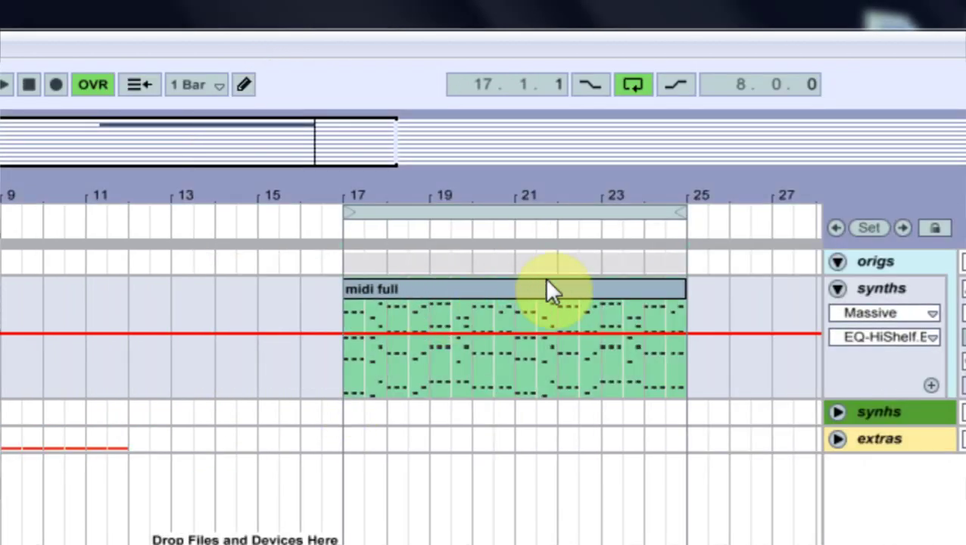
{"action": "key", "text": "ctrl+d"}
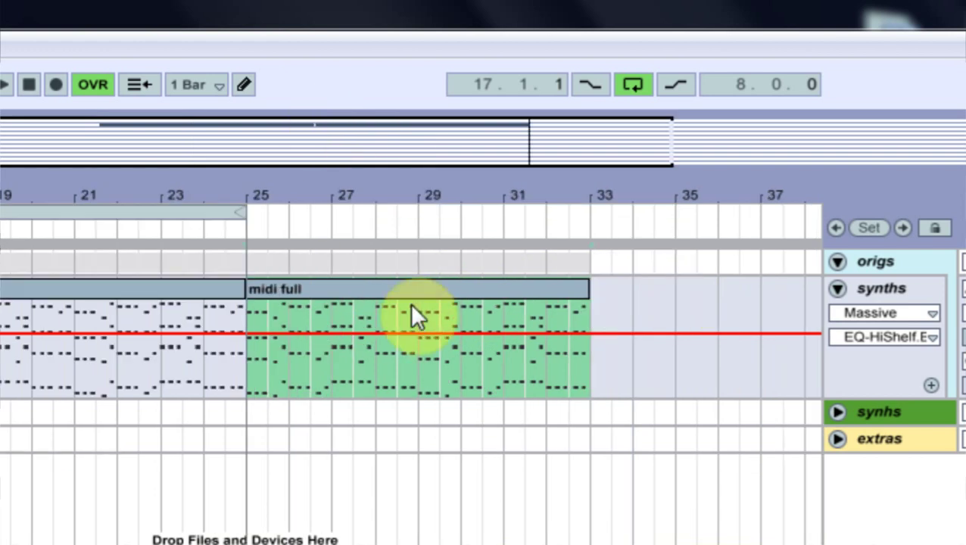
{"action": "left_click", "coordinate": [348, 272]}
{"action": "left_click", "coordinate": [342, 291]}
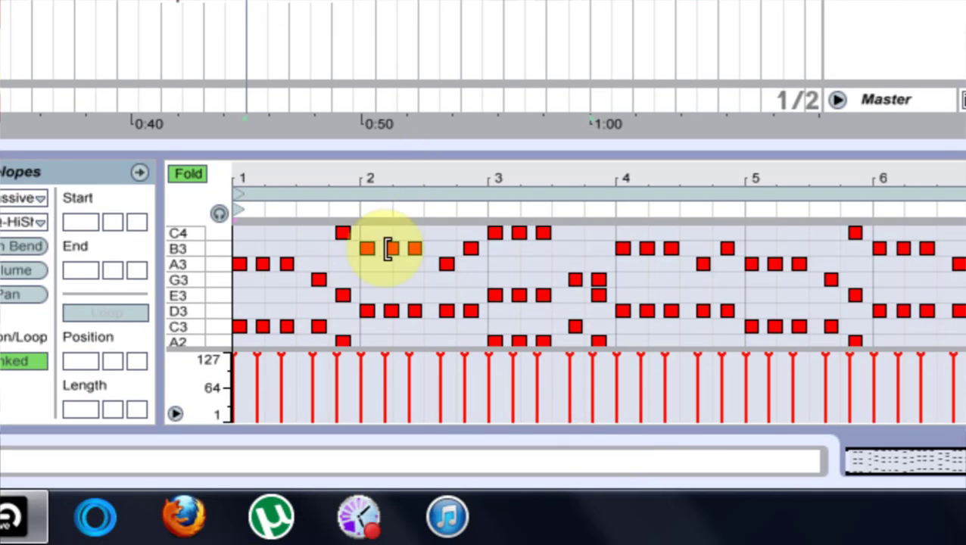
{"action": "left_click_drag", "start_coordinate": [360, 144], "coordinate": [377, 0]}
Delete the last two chords in each of bars 2, 4 and 6 of the duplicated clip
{"action": "left_click_drag", "start_coordinate": [437, 239], "coordinate": [470, 359]}
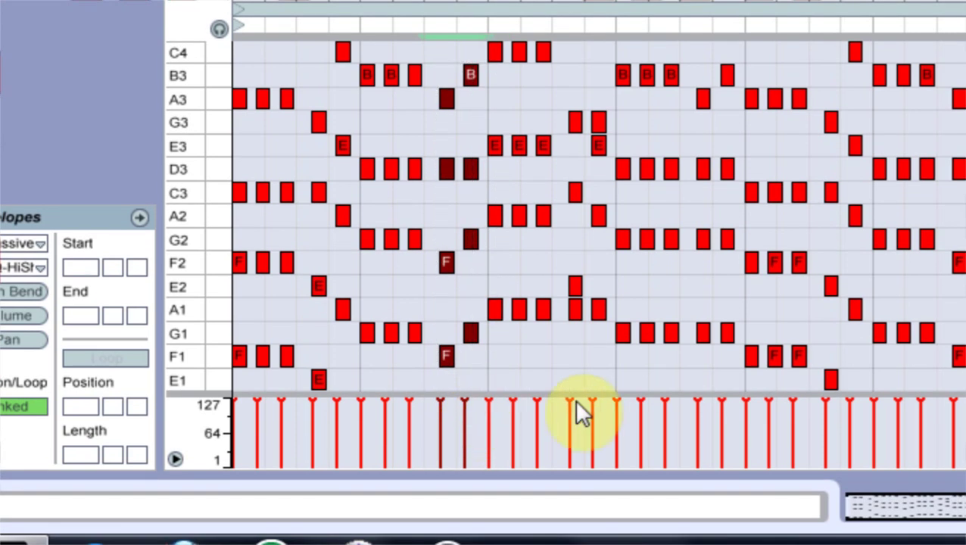
{"action": "key", "text": "Delete"}
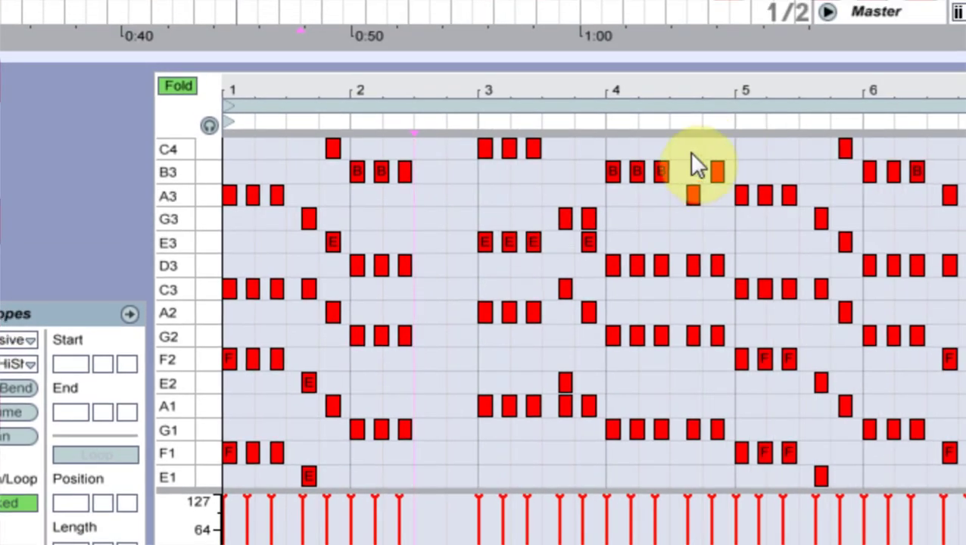
{"action": "left_click_drag", "start_coordinate": [699, 144], "coordinate": [737, 474]}
{"action": "key", "text": "Delete"}
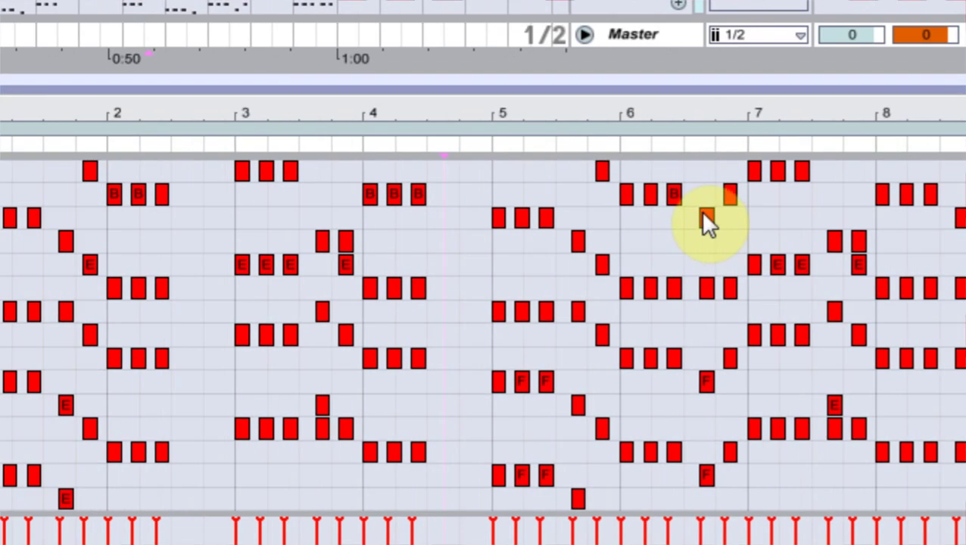
{"action": "left_click_drag", "start_coordinate": [943, 80], "coordinate": [955, 207]}
{"action": "left_click_drag", "start_coordinate": [708, 290], "coordinate": [733, 504]}
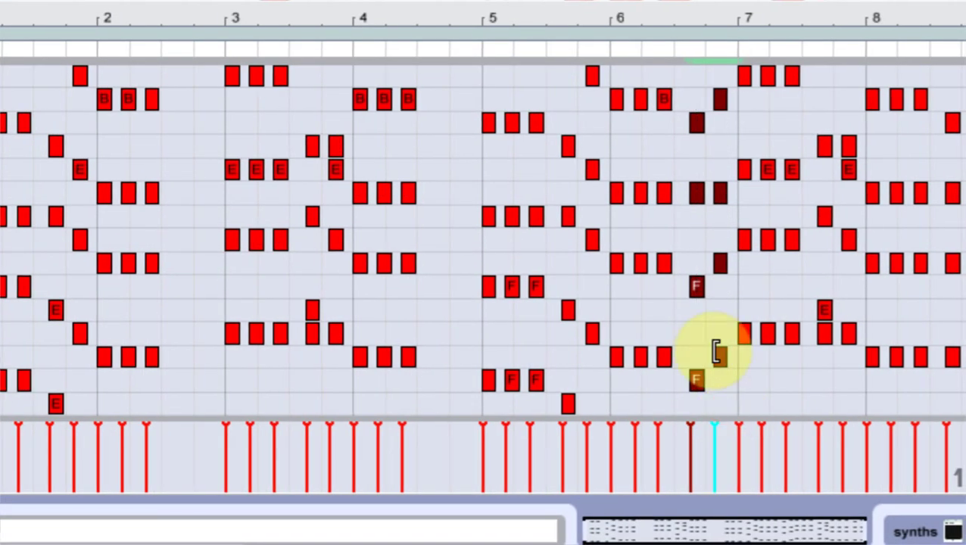
{"action": "key", "text": "Delete"}
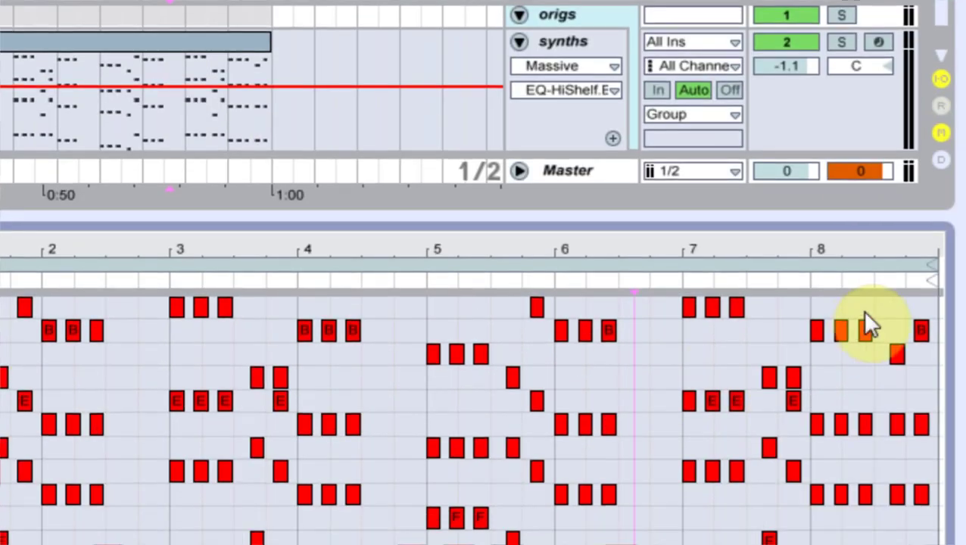
Delete the last two chords in bar 8 of the duplicated clip and listen to the clip from bar 25
{"action": "left_click_drag", "start_coordinate": [944, 71], "coordinate": [965, 381]}
{"action": "left_click_drag", "start_coordinate": [932, 411], "coordinate": [938, 409]}
{"action": "key", "text": "Delete"}
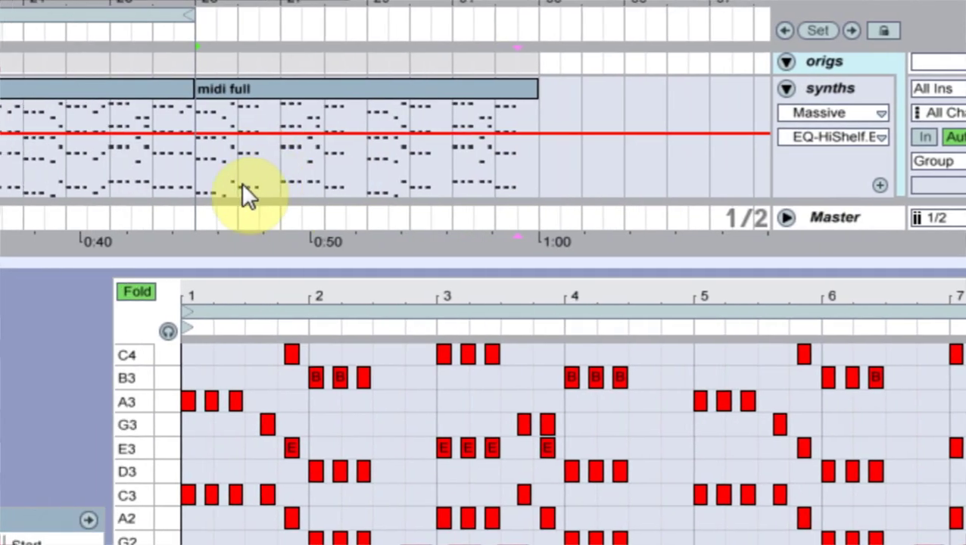
{"action": "left_click", "coordinate": [53, 152]}
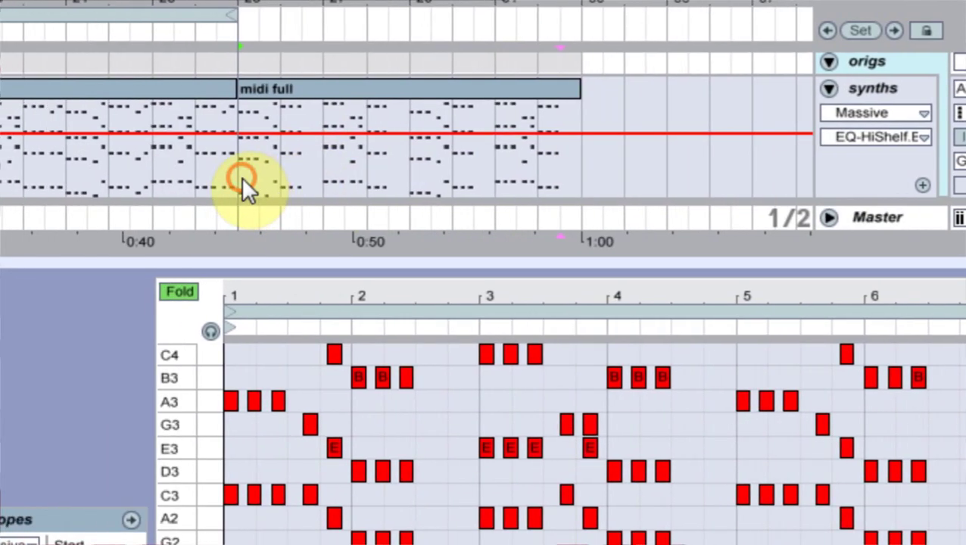
{"action": "key", "text": "space"}
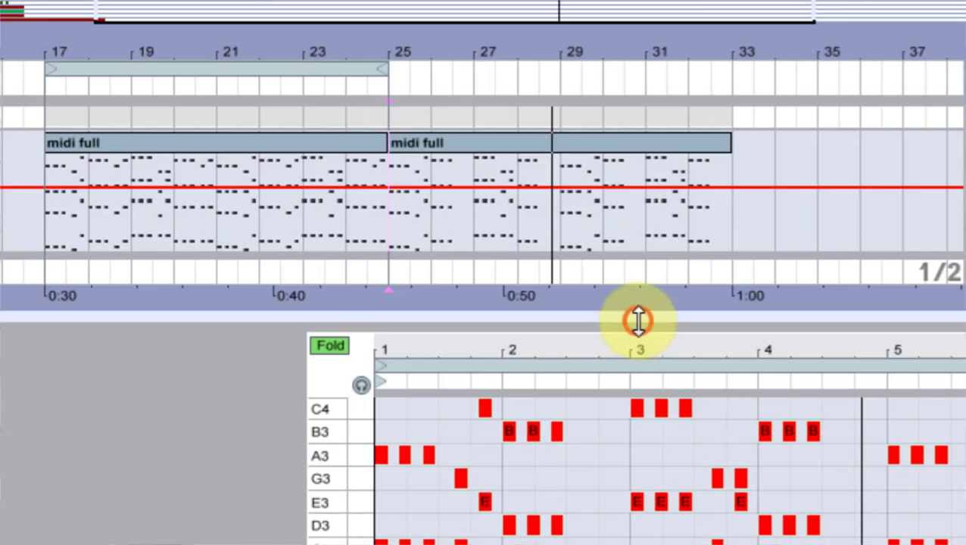
Shrink the note editor, collapse the synhs group and move the edited midi full clip from bar 25 to bar 1
{"action": "left_click_drag", "start_coordinate": [638, 312], "coordinate": [657, 544]}
{"action": "left_click_drag", "start_coordinate": [657, 409], "coordinate": [656, 411]}
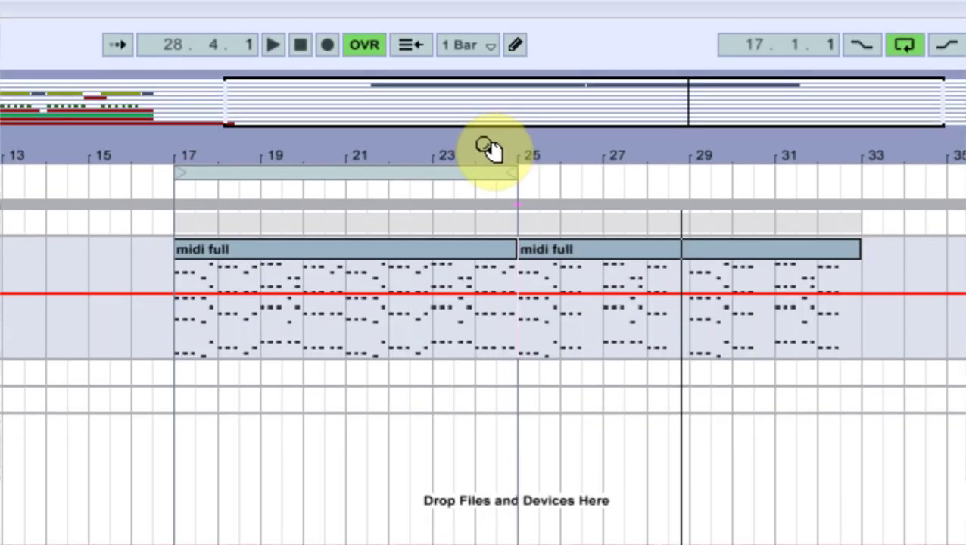
{"action": "left_click_drag", "start_coordinate": [482, 144], "coordinate": [876, 140]}
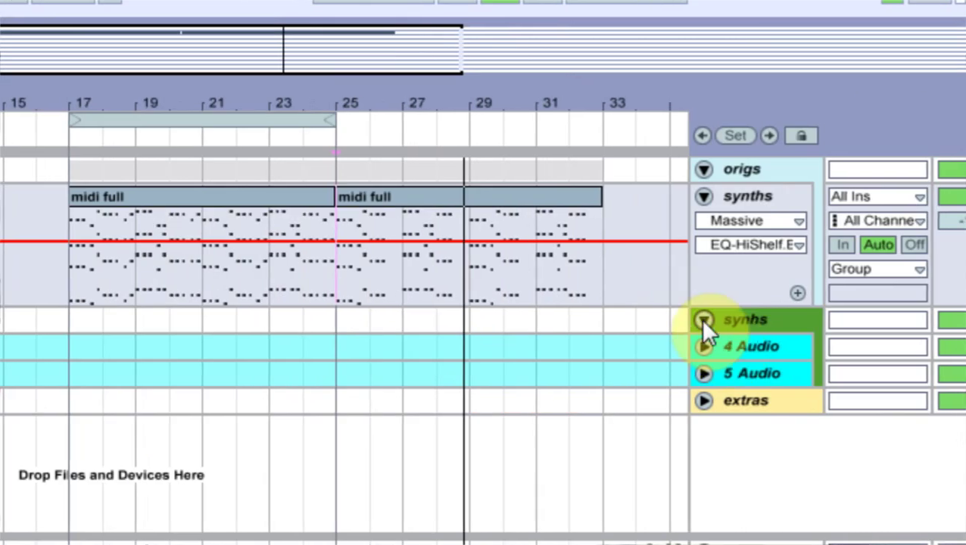
{"action": "left_click", "coordinate": [703, 318]}
{"action": "left_click_drag", "start_coordinate": [395, 195], "coordinate": [0, 242]}
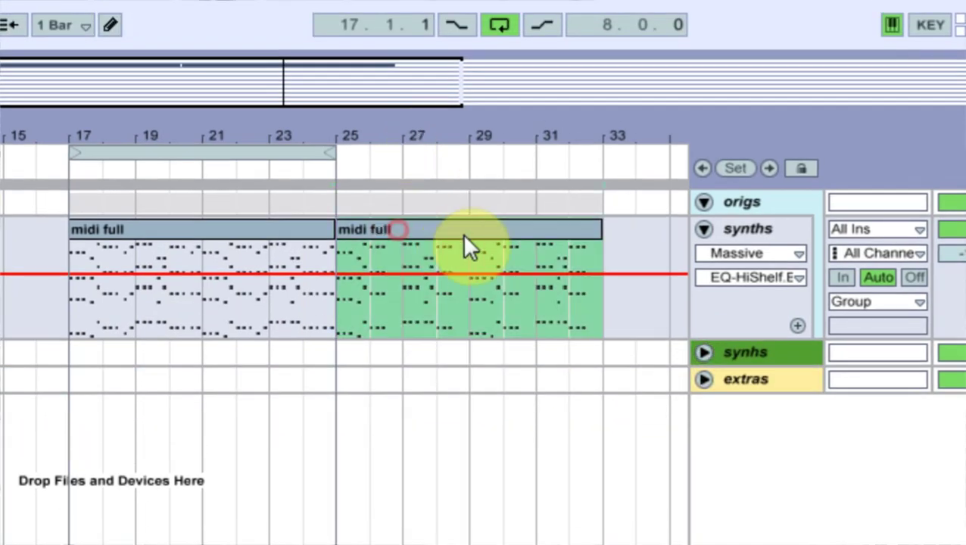
{"action": "left_click_drag", "start_coordinate": [241, 273], "coordinate": [240, 229]}
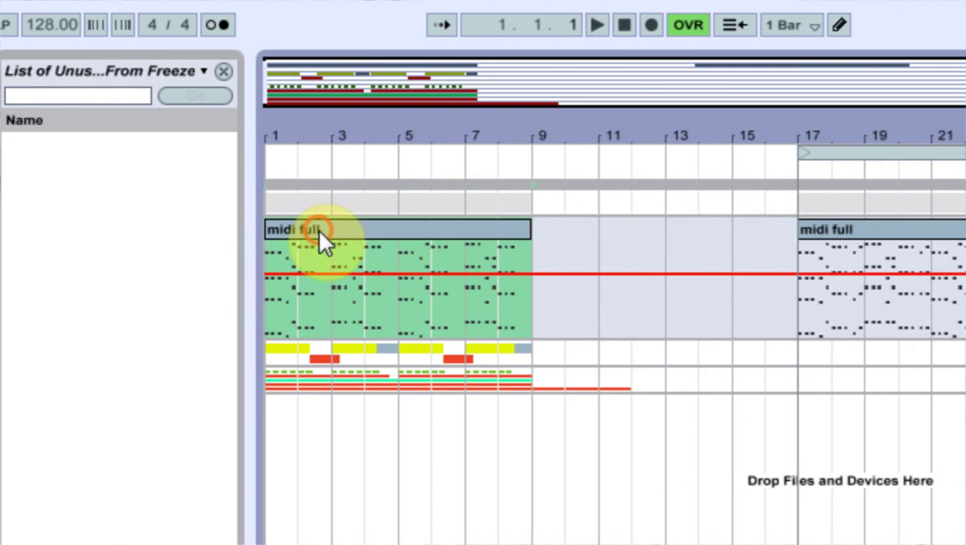
Rename the clip at bar 1 as midi
{"action": "key", "text": "ctrl+r"}
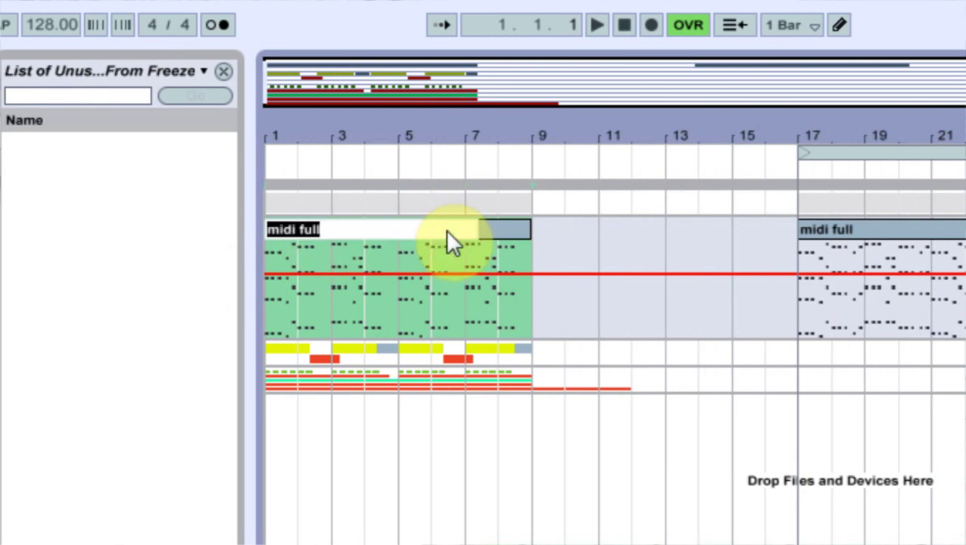
{"action": "key", "text": "BackSpace"}
{"action": "key", "text": "BackSpace"}
{"action": "key", "text": "BackSpace"}
{"action": "key", "text": "BackSpace"}
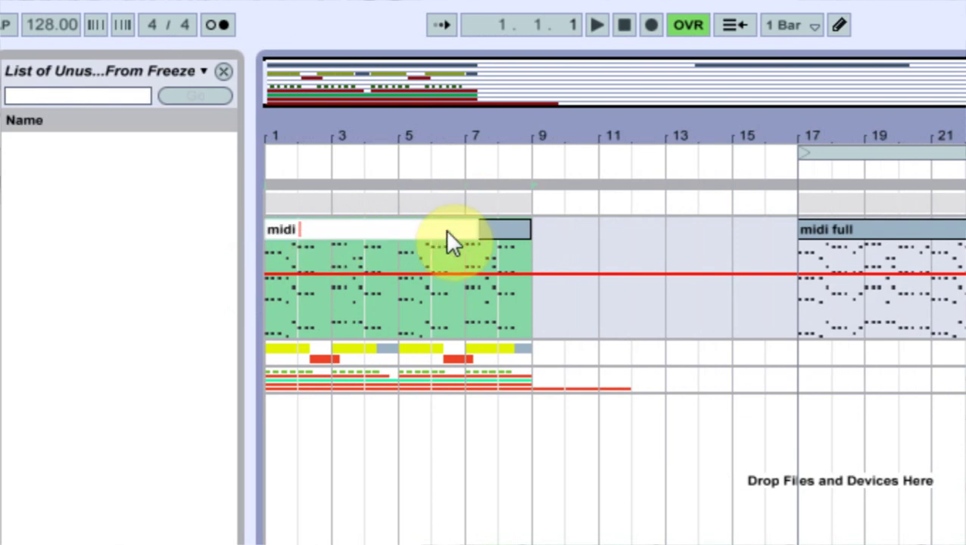
{"action": "key", "text": "Return"}
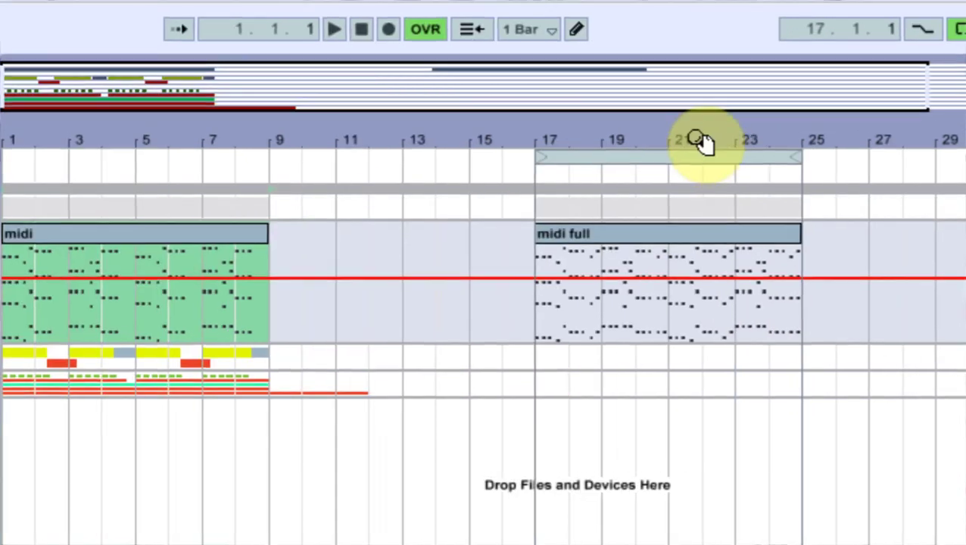
Freeze the synths track
{"action": "left_click_drag", "start_coordinate": [406, 335], "coordinate": [195, 338]}
{"action": "left_click", "coordinate": [858, 239]}
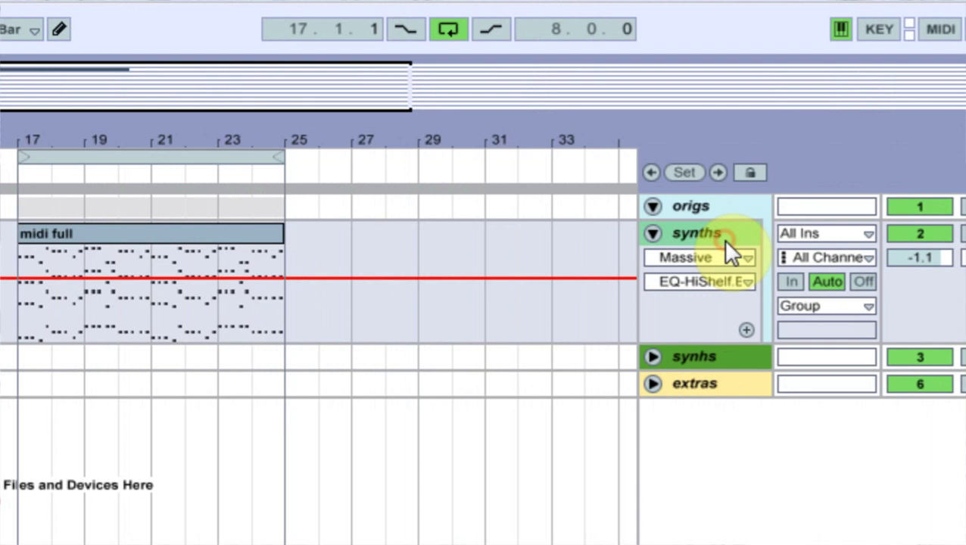
{"action": "right_click", "coordinate": [723, 239]}
{"action": "left_click", "coordinate": [762, 356]}
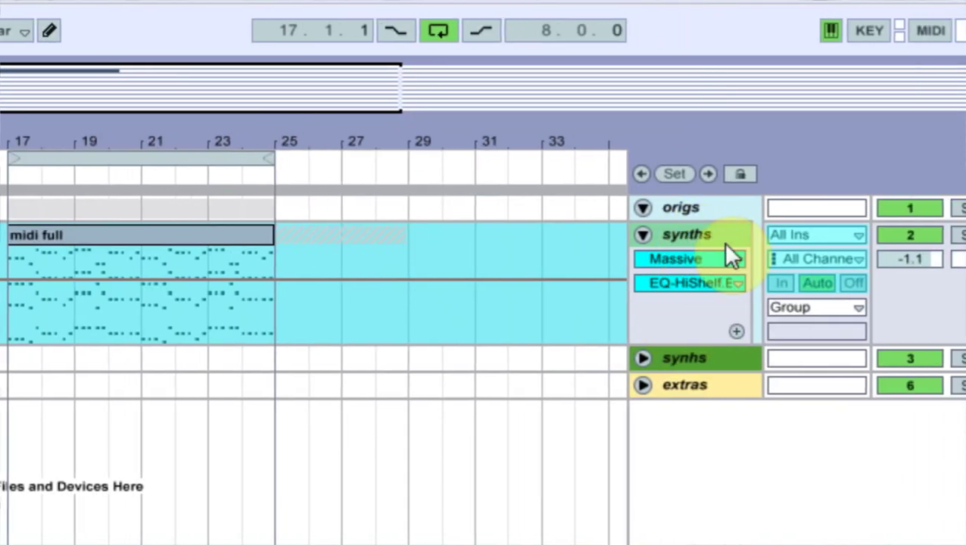
Copy the frozen midi clip to bar 1 of a new audio track below synths and extend the copy to bar 12
{"action": "key", "text": "ctrl+t"}
{"action": "left_click", "coordinate": [642, 361]}
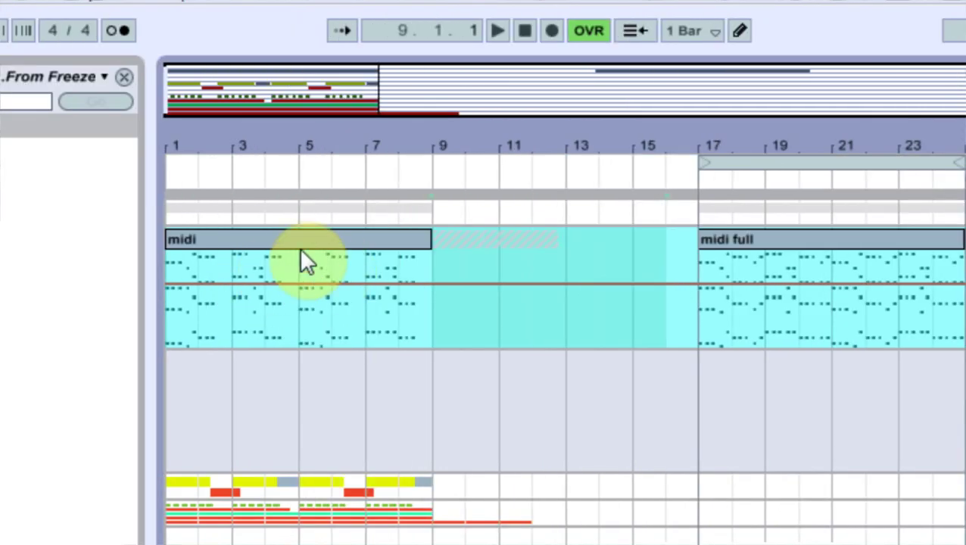
{"action": "left_click", "coordinate": [293, 240]}
{"action": "left_click_drag", "start_coordinate": [293, 241], "coordinate": [271, 381]}
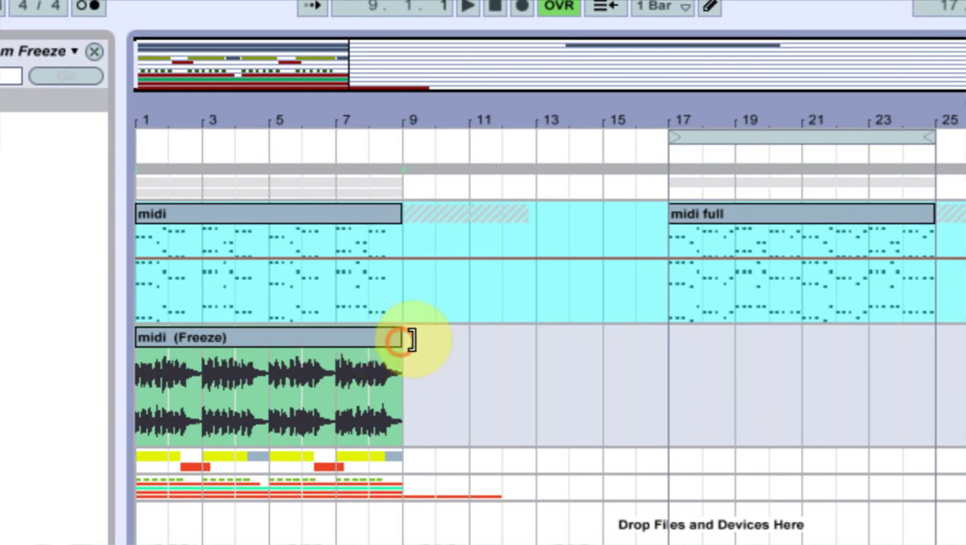
{"action": "left_click_drag", "start_coordinate": [399, 342], "coordinate": [501, 342]}
{"action": "left_click", "coordinate": [336, 348]}
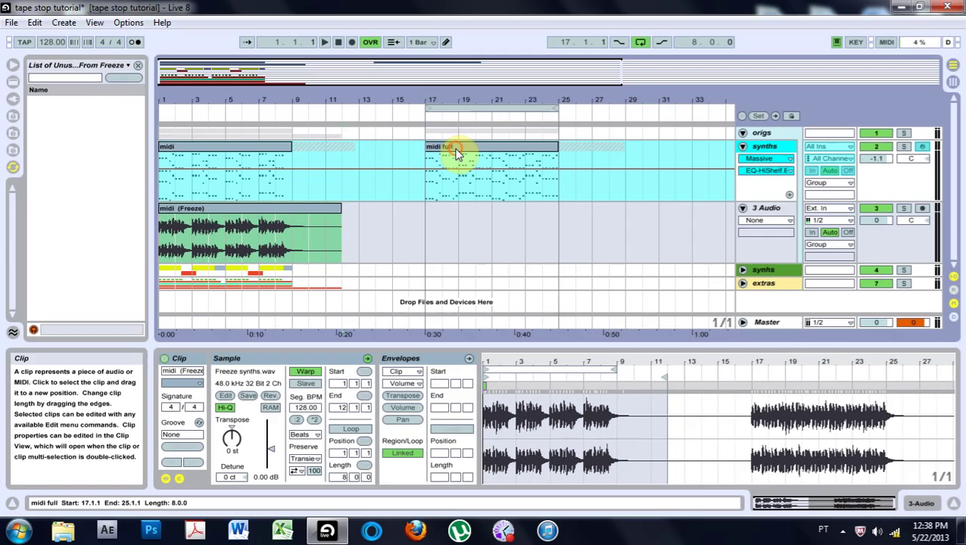
Copy the frozen midi full clip onto 3 Audio at bar 17 and extend the copy to bar 29
{"action": "left_click", "coordinate": [745, 215]}
{"action": "left_click_drag", "start_coordinate": [463, 148], "coordinate": [459, 216]}
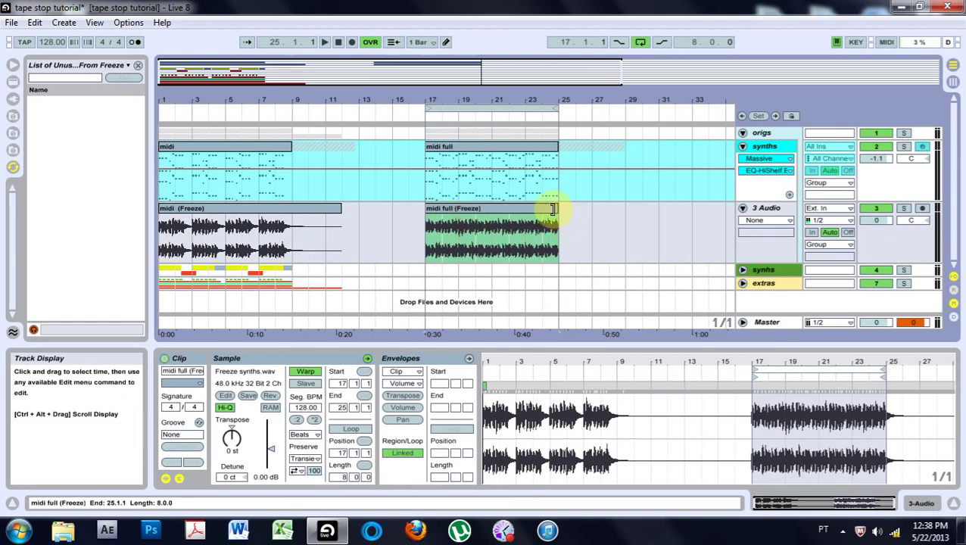
{"action": "left_click_drag", "start_coordinate": [551, 210], "coordinate": [643, 209]}
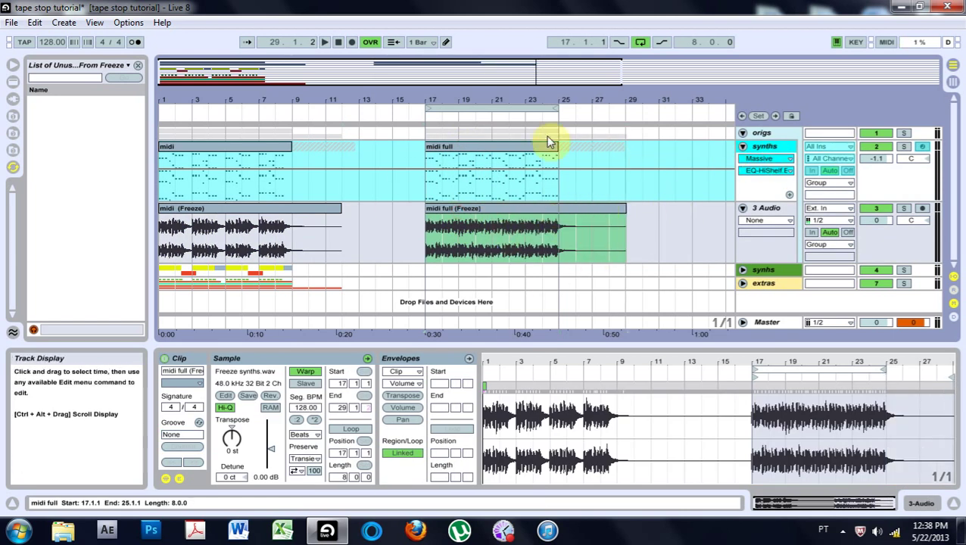
Insert a second audio track below 3 Audio and unfold it
{"action": "left_click", "coordinate": [239, 214]}
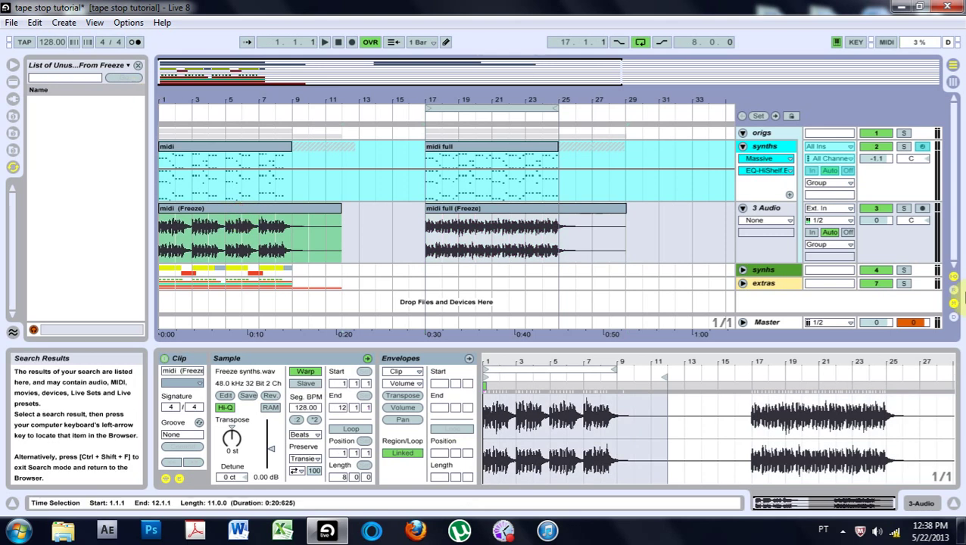
{"action": "left_click", "coordinate": [767, 211]}
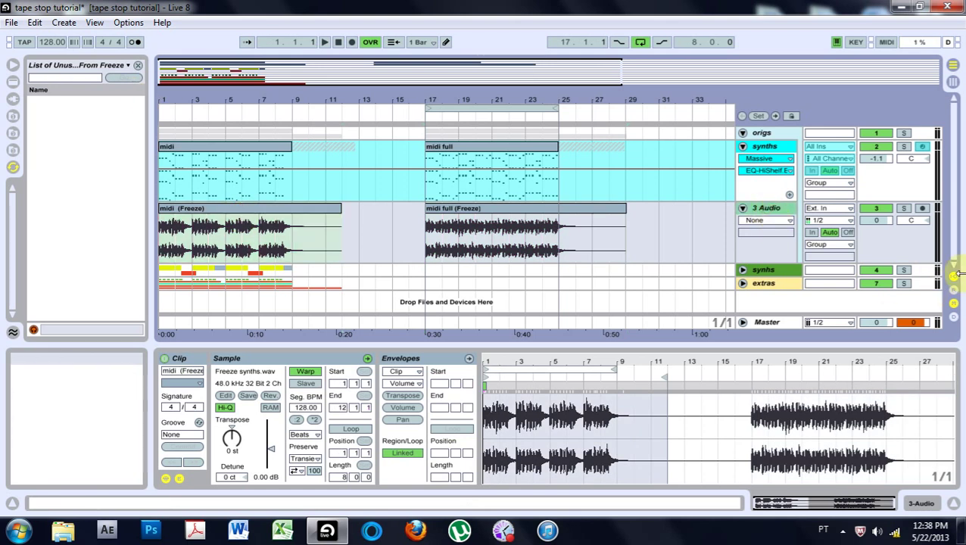
{"action": "key", "text": "ctrl+t"}
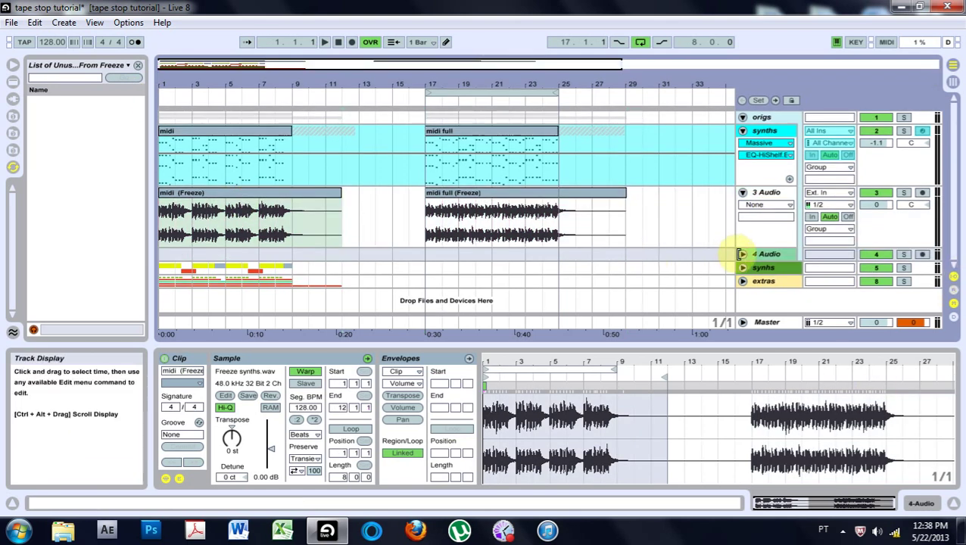
{"action": "left_click", "coordinate": [741, 254]}
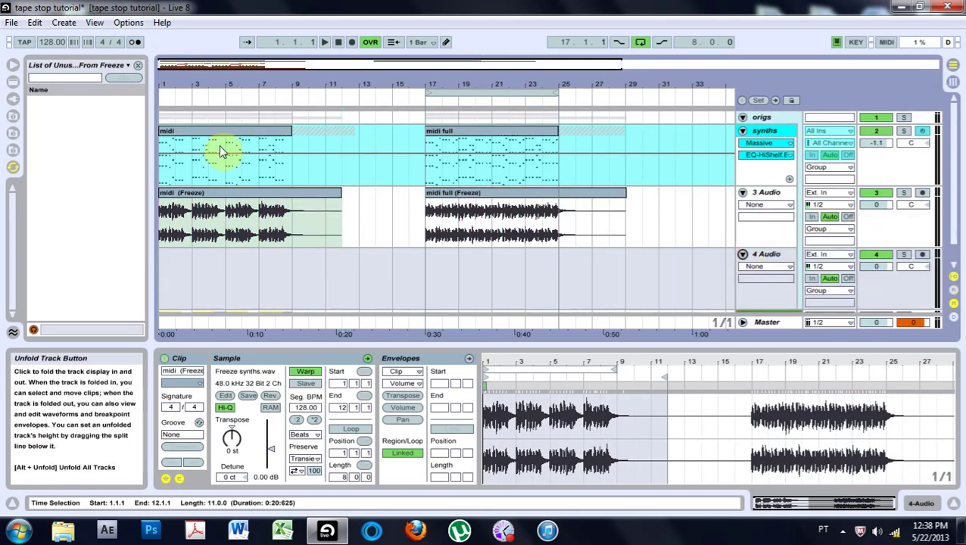
Solo the 3 Audio track and leave the tracks' input and output routing shown
{"action": "left_click", "coordinate": [907, 192]}
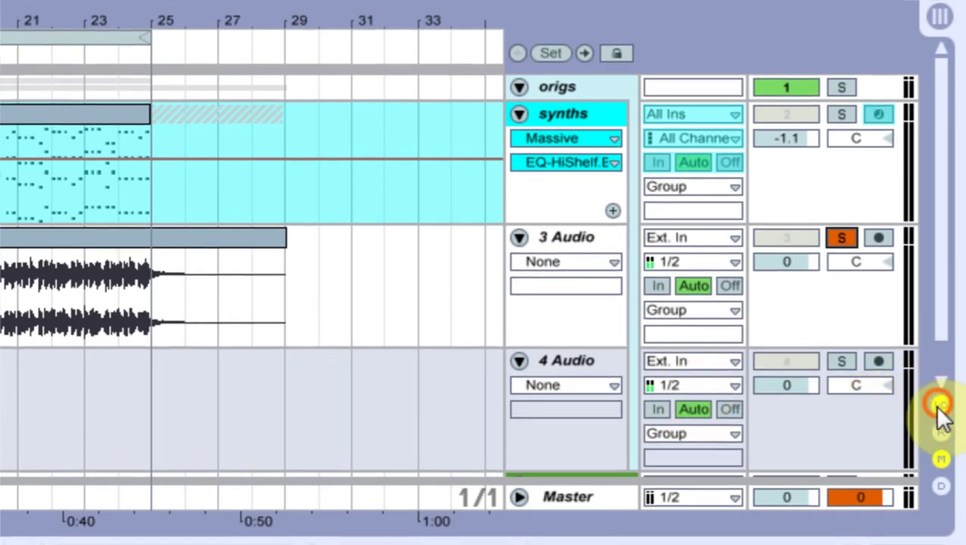
{"action": "left_click", "coordinate": [941, 407]}
{"action": "left_click", "coordinate": [941, 407]}
Set the input of 4 Audio to 3-Audio and arm 4 Audio for recording
{"action": "left_click", "coordinate": [712, 363]}
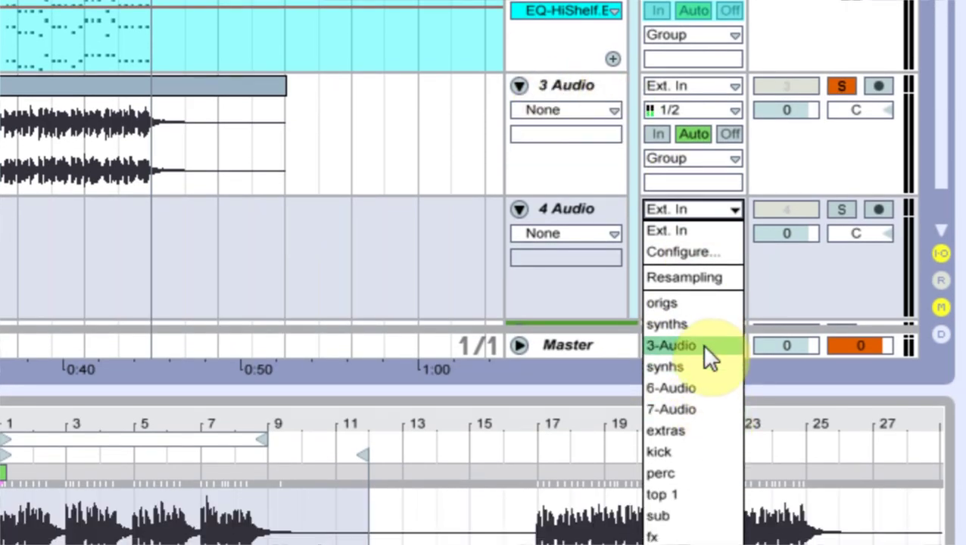
{"action": "left_click", "coordinate": [702, 345]}
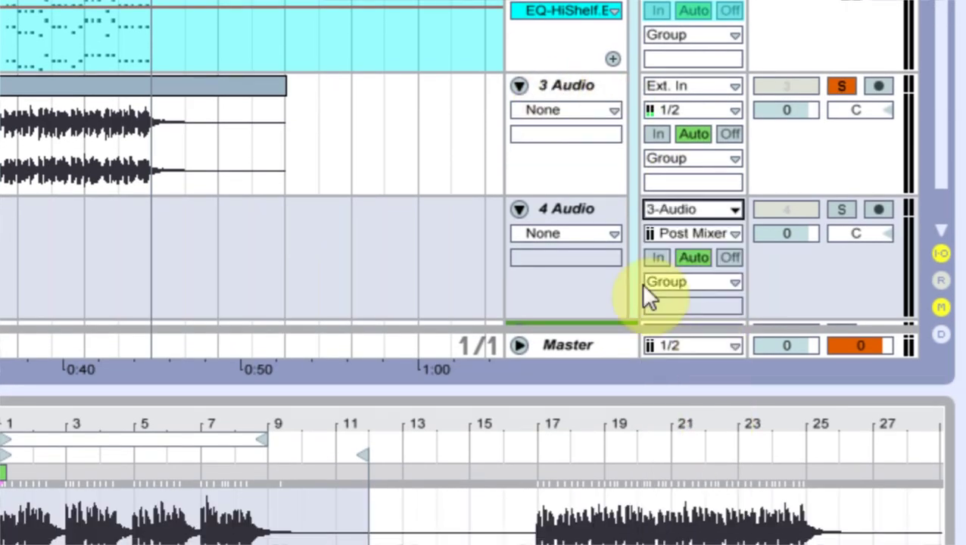
{"action": "left_click", "coordinate": [876, 208]}
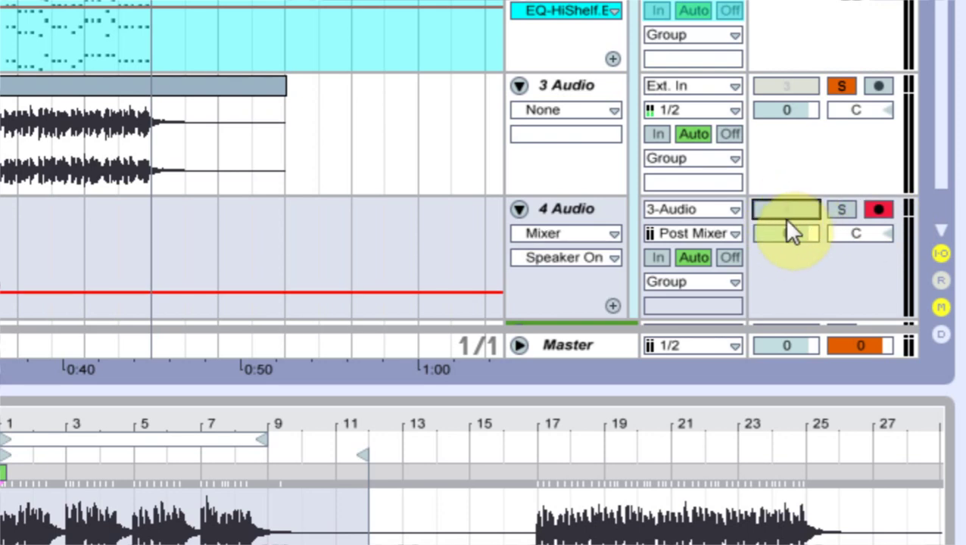
Load the TapeStop plug-in from the Odds and Ends folder onto the 3 Audio track
{"action": "scroll", "coordinate": [775, 134], "scroll_direction": "up", "scroll_amount": 3}
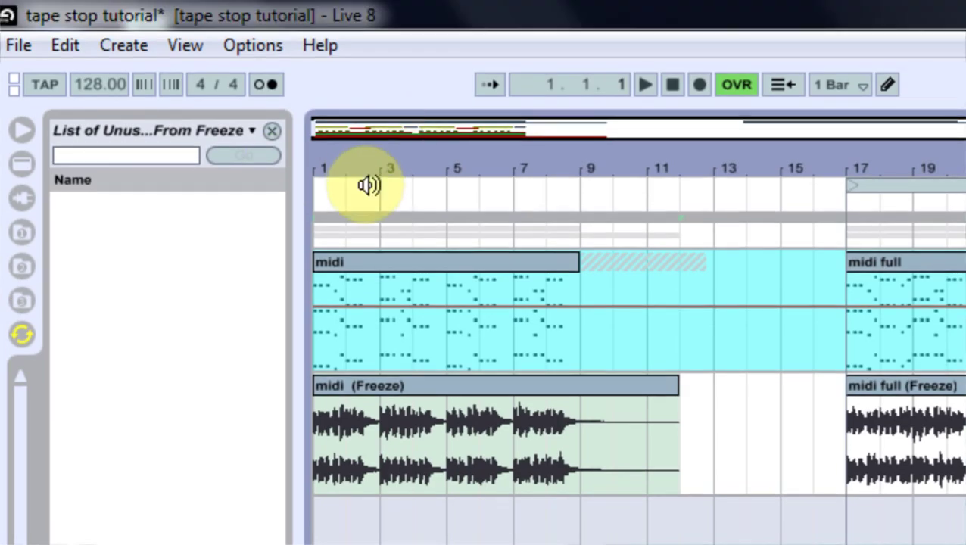
{"action": "left_click_drag", "start_coordinate": [338, 139], "coordinate": [339, 212]}
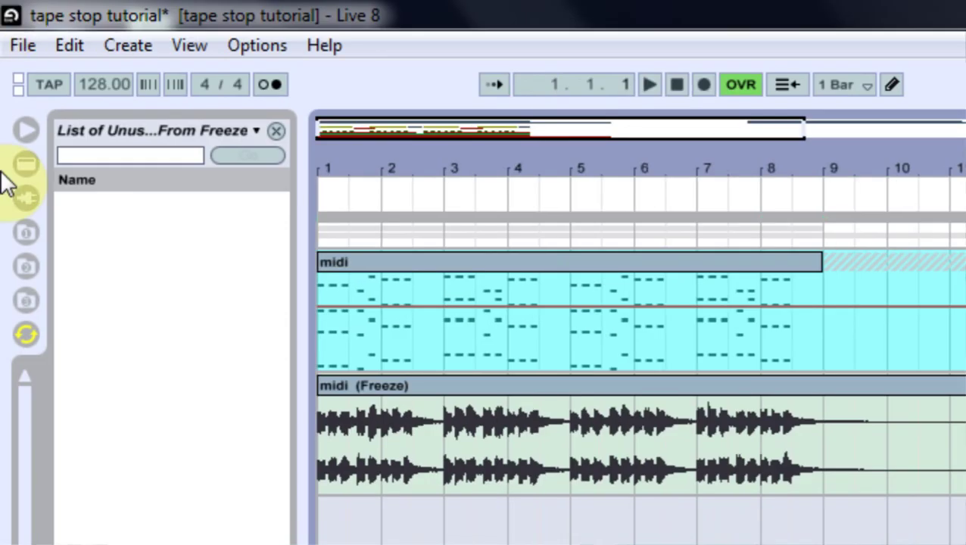
{"action": "left_click", "coordinate": [31, 160]}
{"action": "left_click_drag", "start_coordinate": [28, 409], "coordinate": [3, 292]}
{"action": "left_click", "coordinate": [26, 43]}
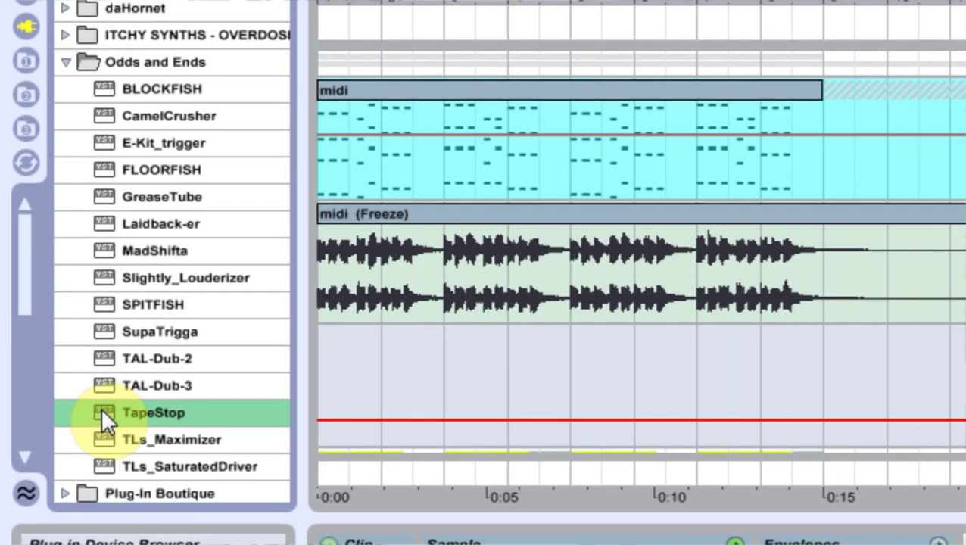
{"action": "left_click_drag", "start_coordinate": [101, 410], "coordinate": [405, 268]}
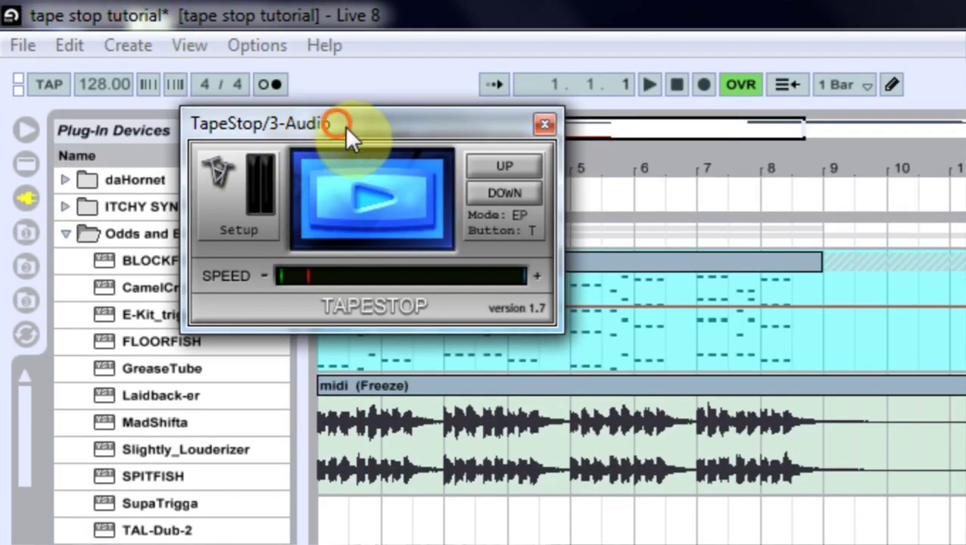
Move the TapeStop window clear of the browser and audition its stop effect on the midi (Freeze) clip from bar 1
{"action": "left_click_drag", "start_coordinate": [345, 37], "coordinate": [942, 202]}
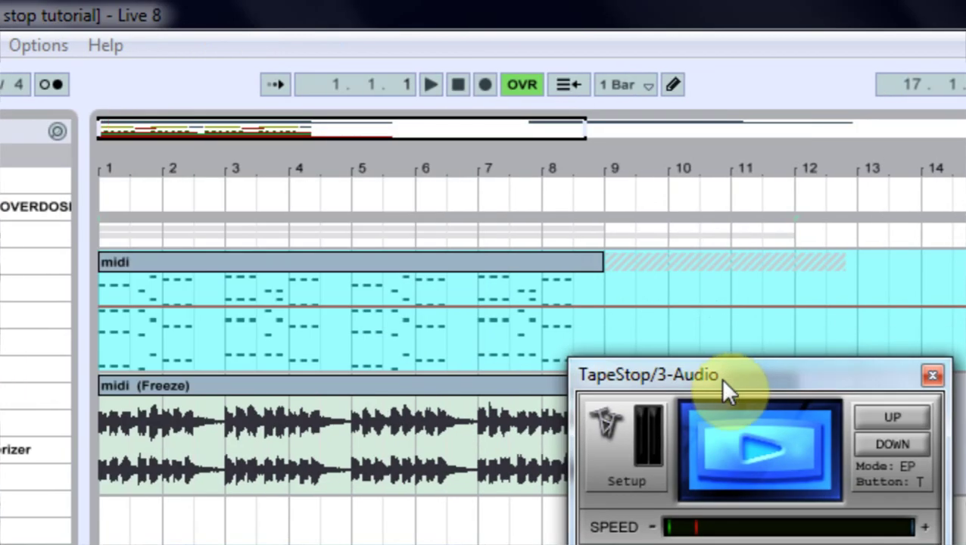
{"action": "left_click_drag", "start_coordinate": [723, 373], "coordinate": [717, 381]}
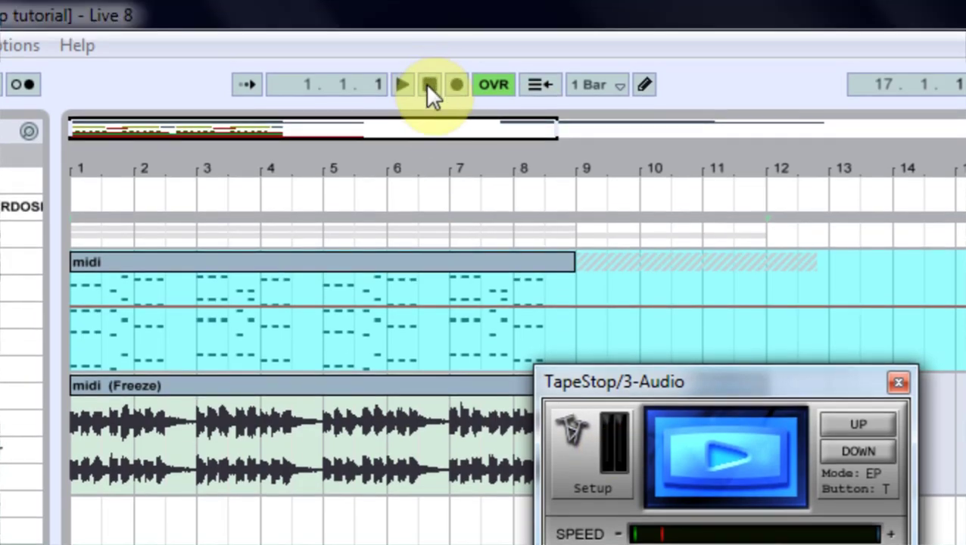
{"action": "left_click", "coordinate": [402, 84]}
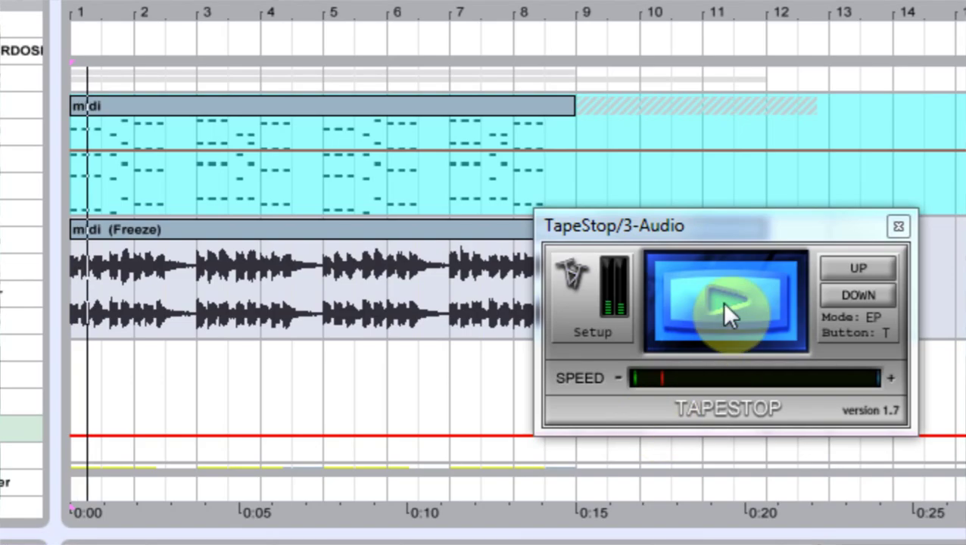
{"action": "left_click", "coordinate": [723, 304]}
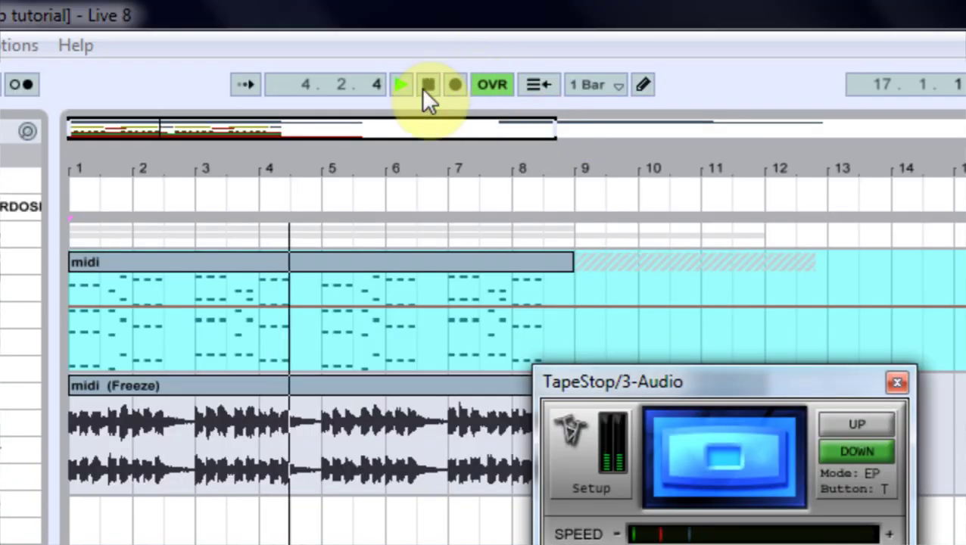
{"action": "left_click", "coordinate": [427, 84]}
Return TapeStop to its play state and raise its speed slightly
{"action": "left_click", "coordinate": [694, 467]}
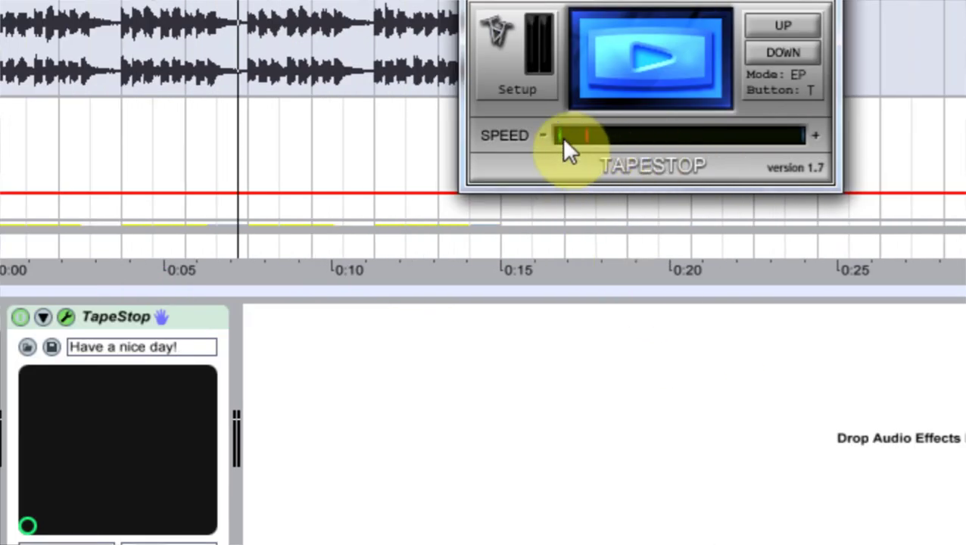
{"action": "key", "text": "t"}
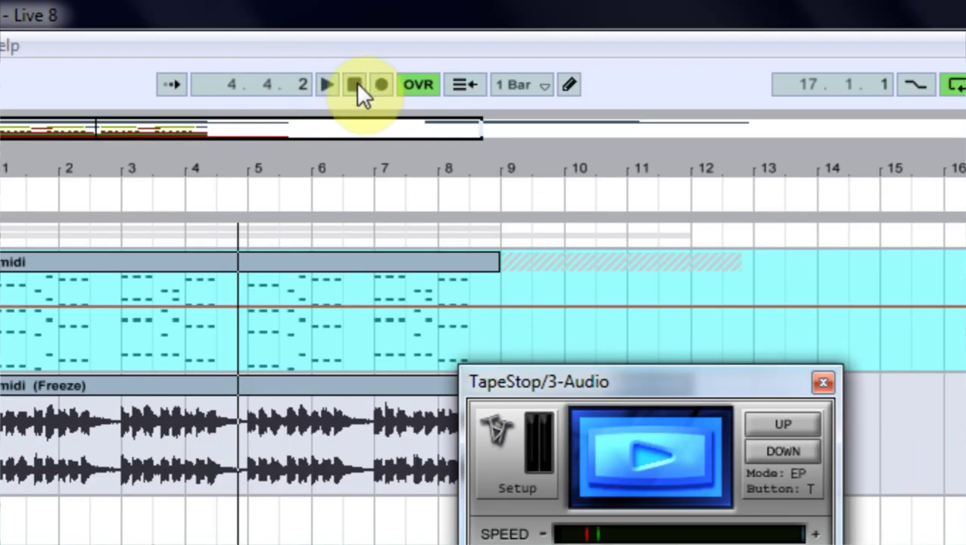
Play the midi (Freeze) clip from bar 1 and trigger TapeStop's stop to audition the adjusted speed
{"action": "left_click", "coordinate": [354, 84]}
{"action": "left_click", "coordinate": [327, 84]}
{"action": "left_click", "coordinate": [638, 465]}
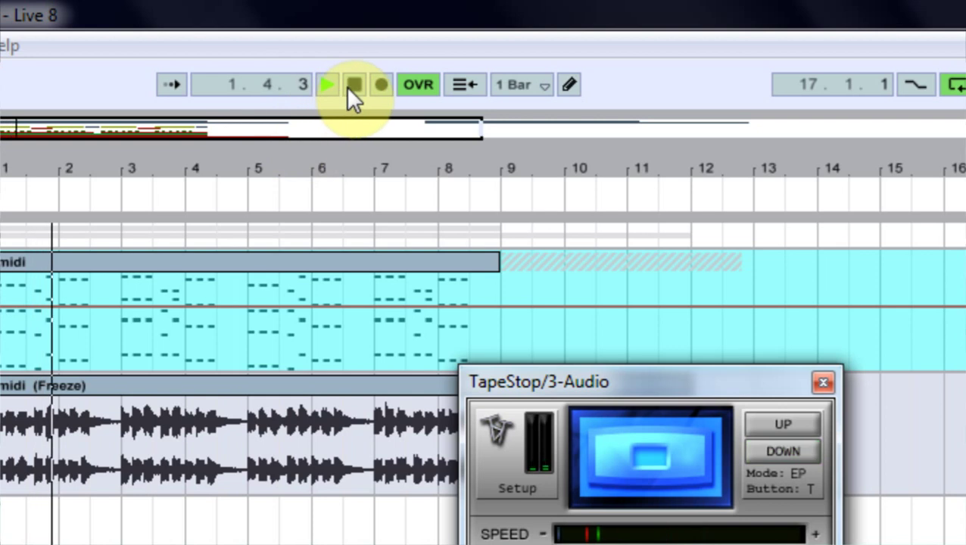
{"action": "left_click", "coordinate": [348, 86]}
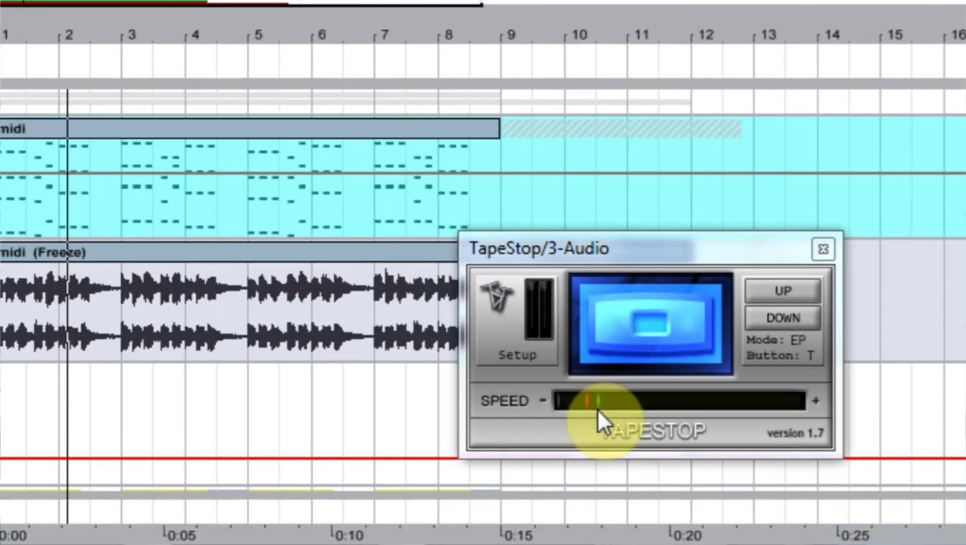
Lower TapeStop's down speed to 8 % and return the plug-in to its play state
{"action": "left_click_drag", "start_coordinate": [597, 405], "coordinate": [574, 400]}
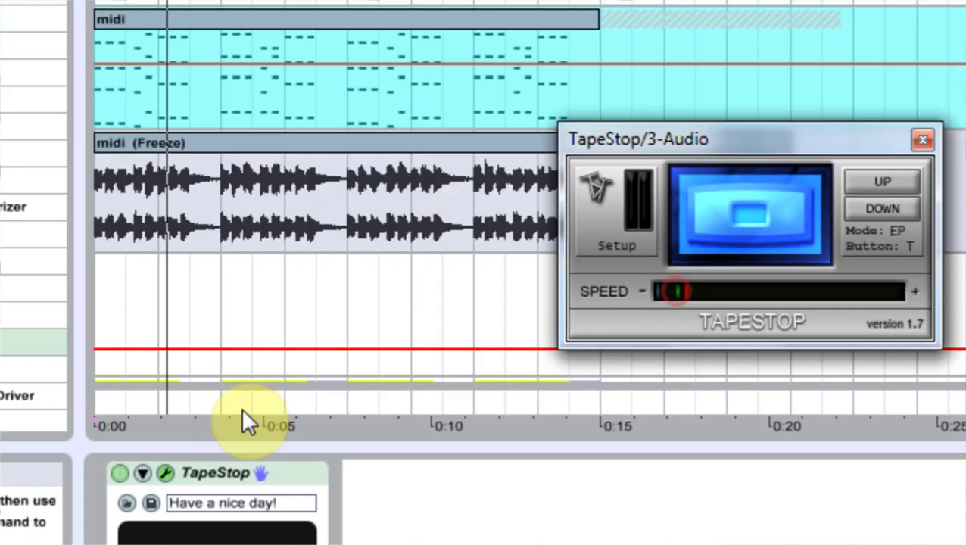
{"action": "left_click", "coordinate": [246, 402]}
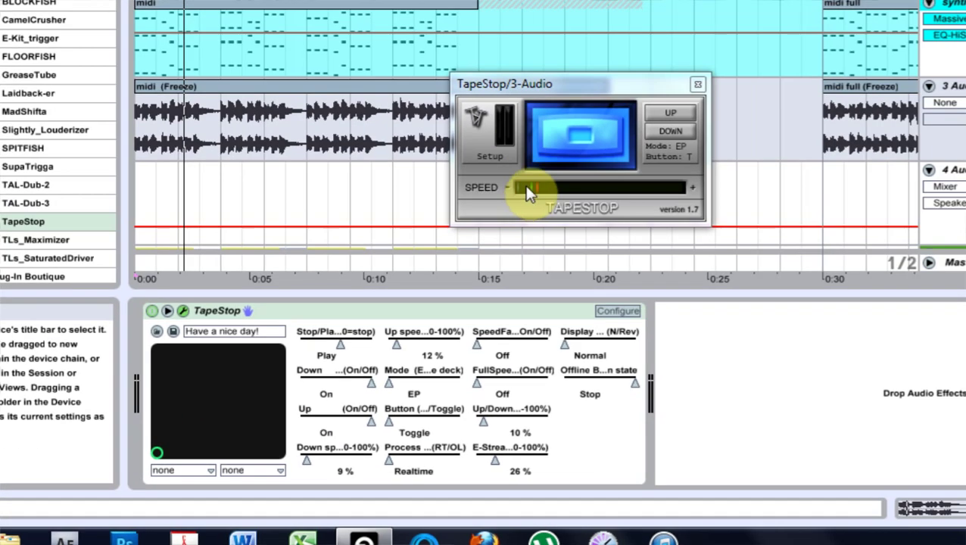
{"action": "left_click", "coordinate": [778, 164]}
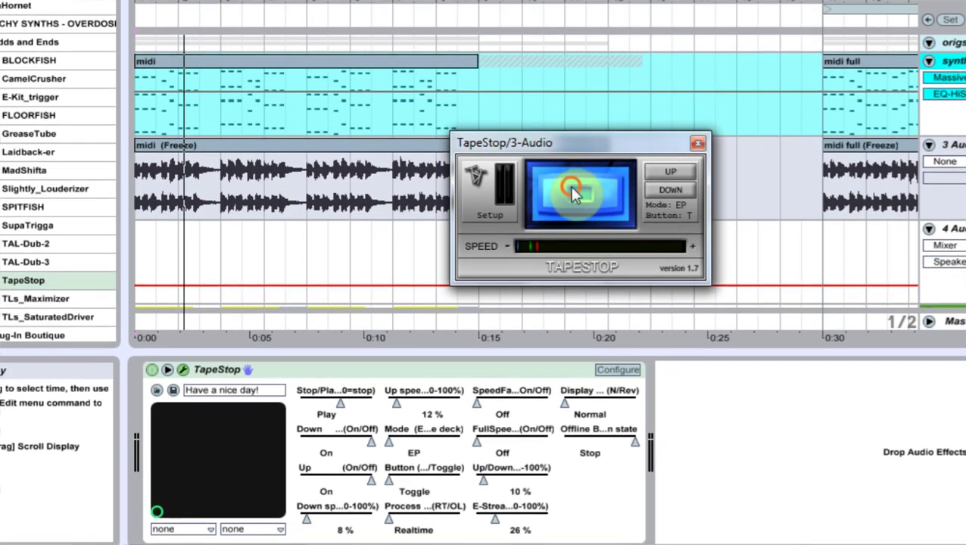
{"action": "left_click", "coordinate": [573, 193]}
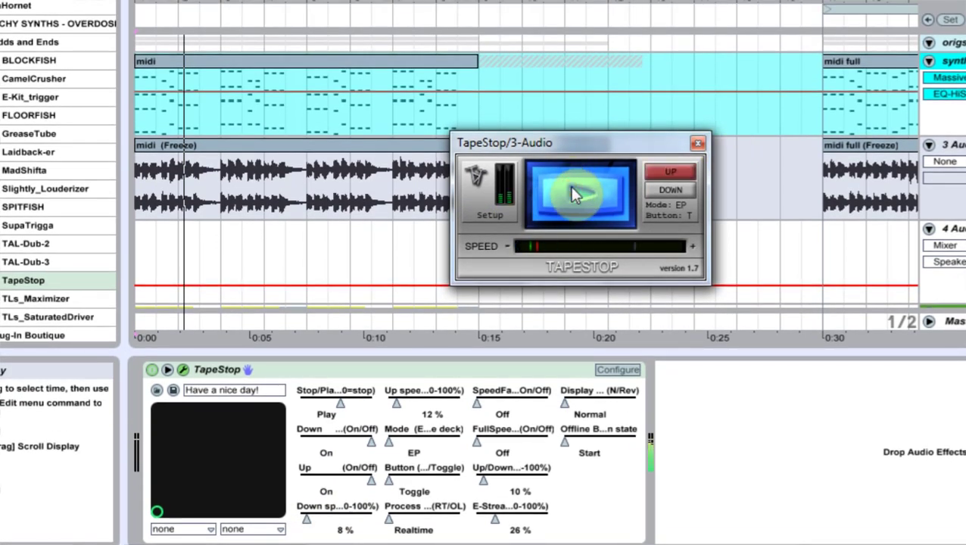
Move the TapeStop window below the midi (Freeze) clip and mark the pause between 6.3 and bar 7
{"action": "left_click_drag", "start_coordinate": [585, 141], "coordinate": [507, 257]}
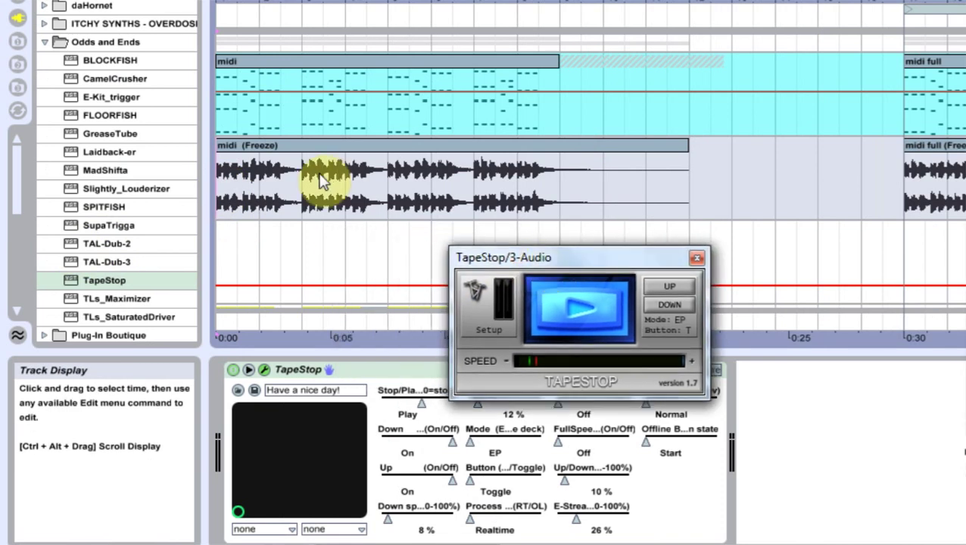
{"action": "left_click", "coordinate": [279, 187]}
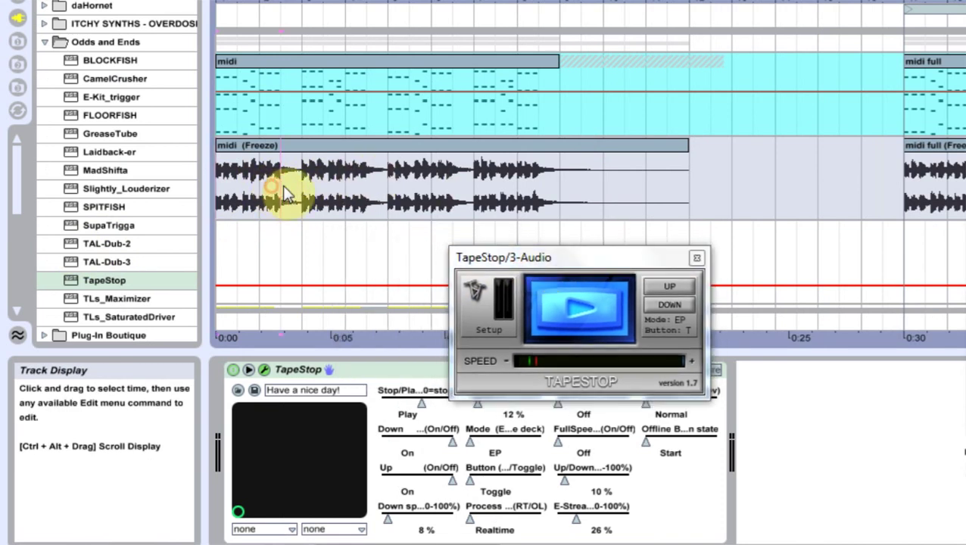
{"action": "left_click", "coordinate": [463, 199]}
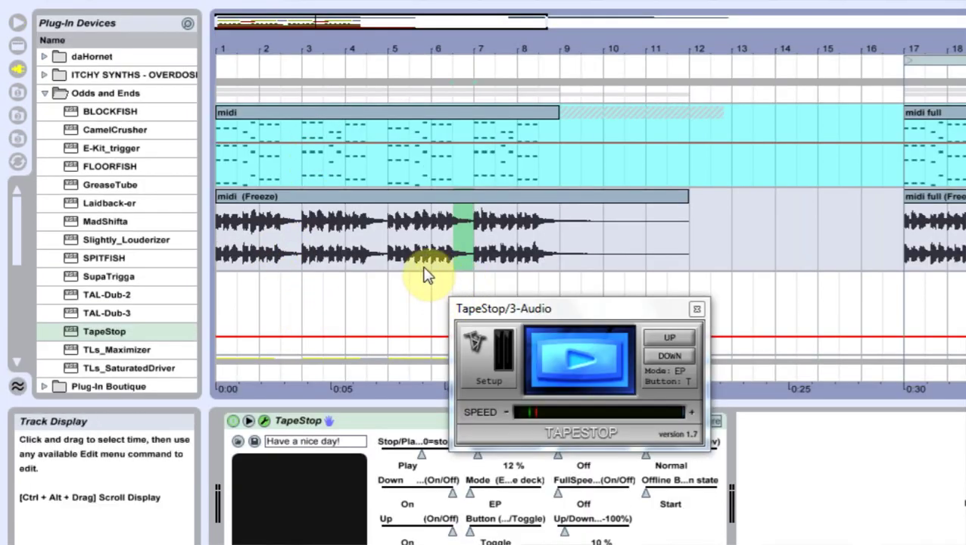
Move the TapeStop window away from the first bars and mark the stop point at 2.3.1 on 3 Audio
{"action": "left_click_drag", "start_coordinate": [486, 308], "coordinate": [544, 171]}
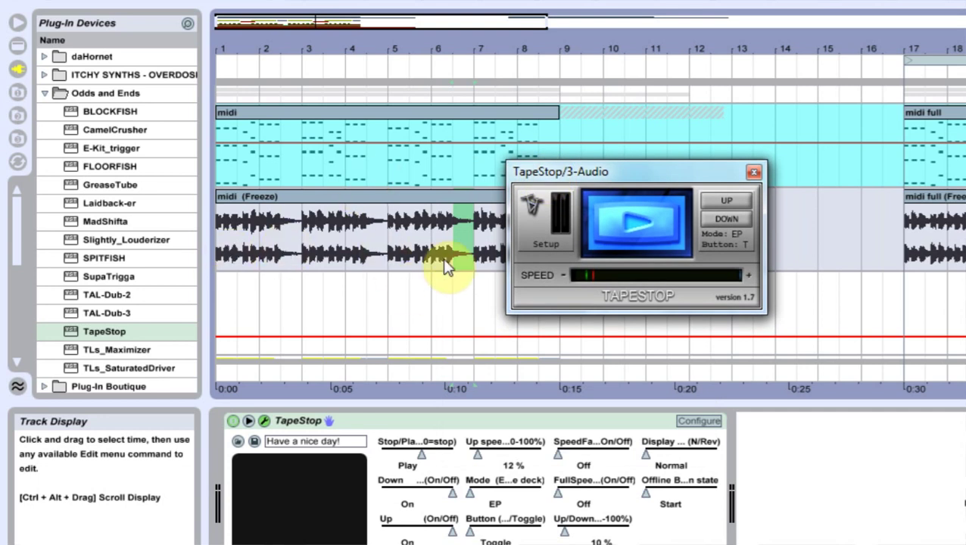
{"action": "left_click", "coordinate": [280, 233]}
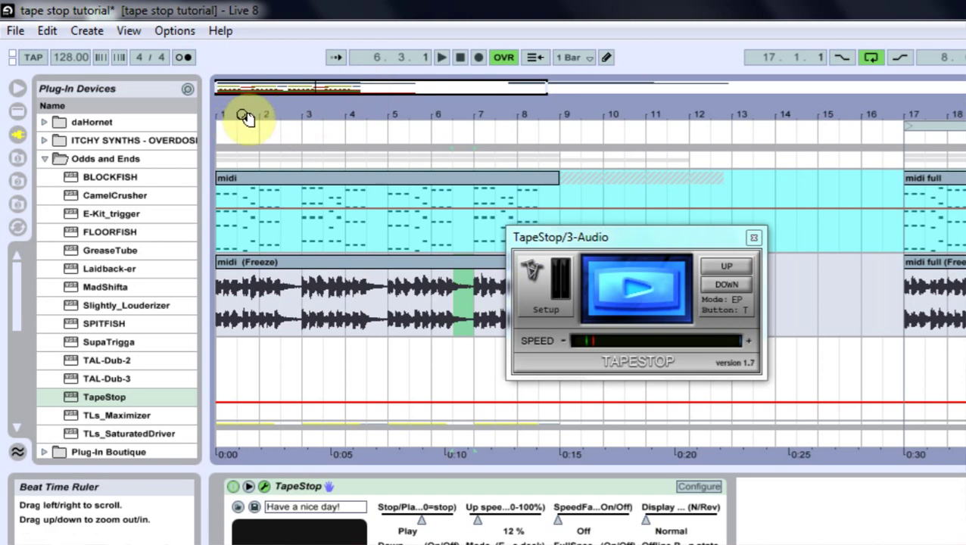
{"action": "left_click", "coordinate": [277, 318]}
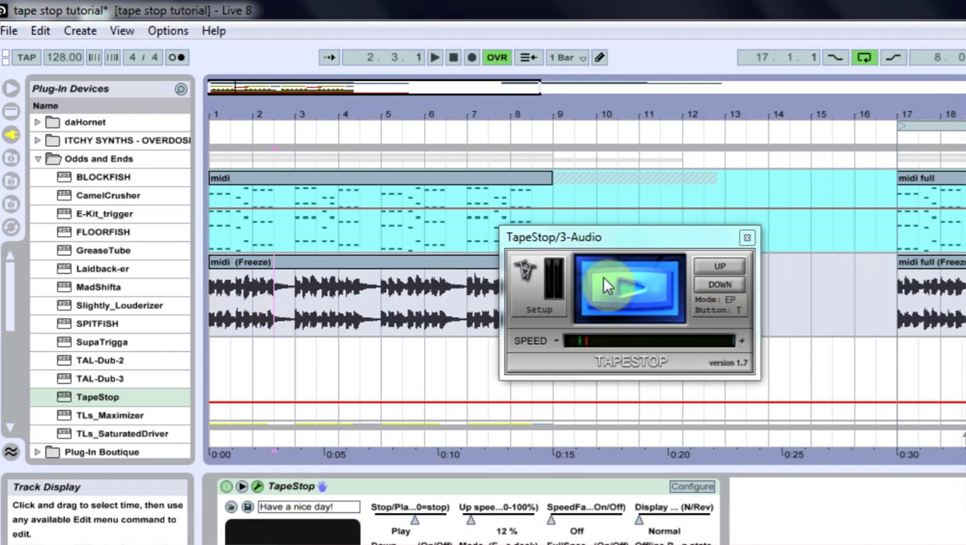
{"action": "left_click", "coordinate": [609, 288]}
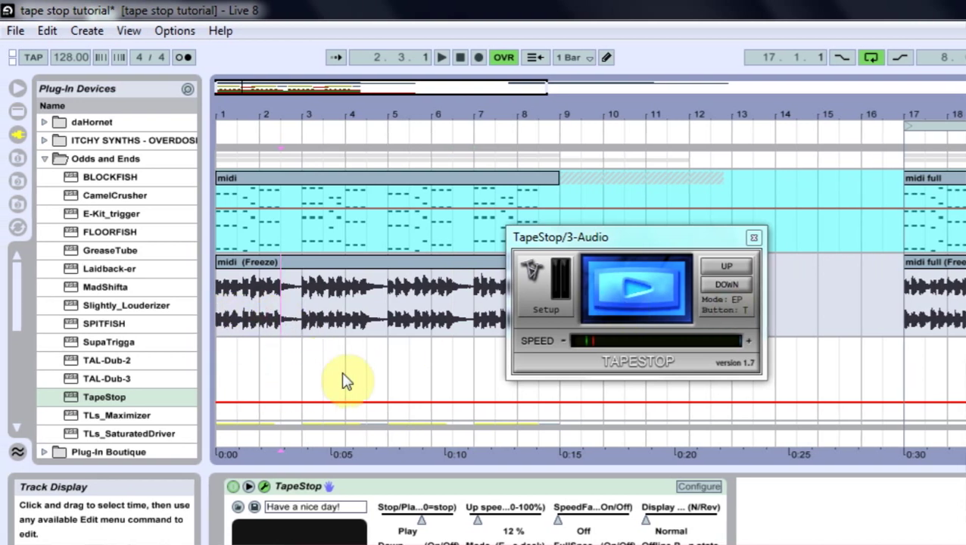
{"action": "left_click_drag", "start_coordinate": [579, 239], "coordinate": [628, 172]}
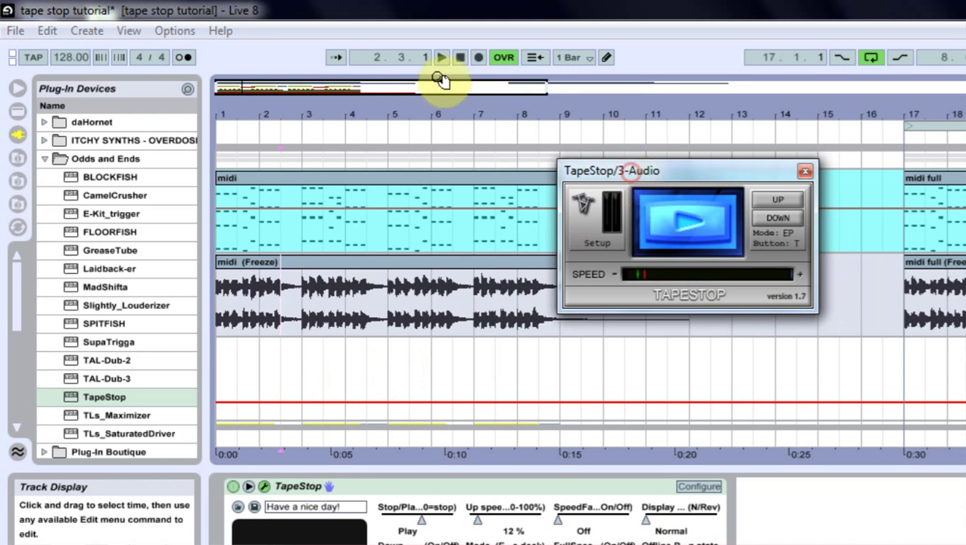
Return the playhead to 1.1.1, enable arrangement recording, and check that 4 Audio is armed with 3-Audio as its input
{"action": "left_click", "coordinate": [460, 57]}
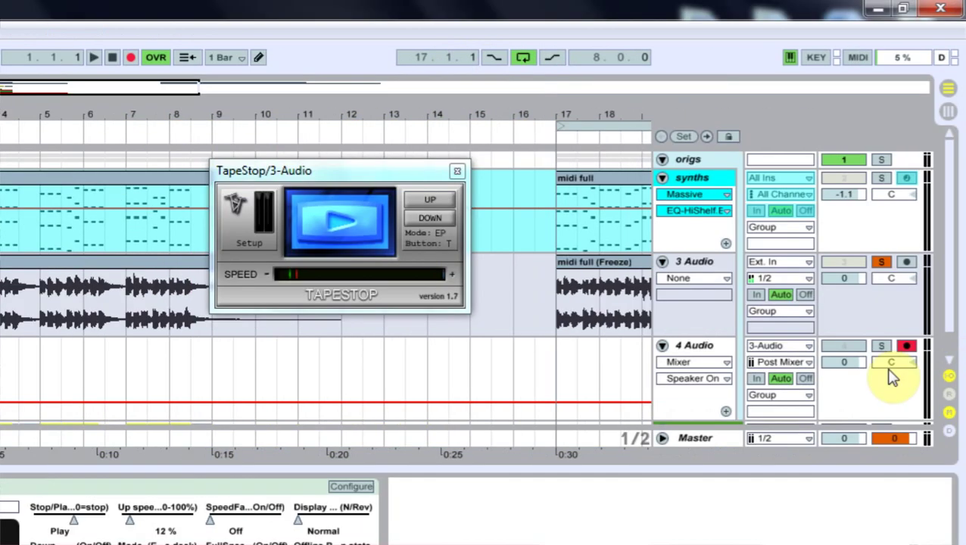
{"action": "left_click", "coordinate": [905, 346]}
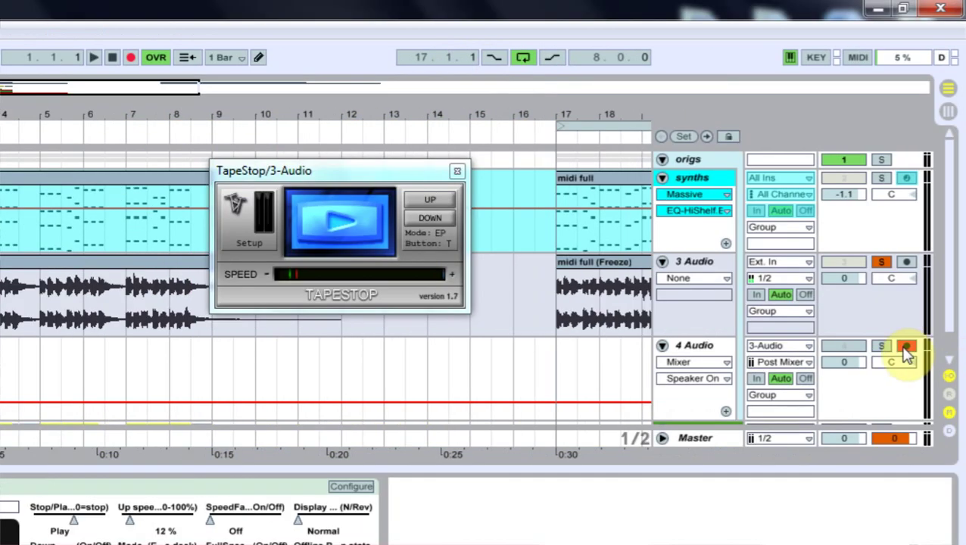
{"action": "left_click", "coordinate": [802, 346]}
{"action": "left_click", "coordinate": [800, 348]}
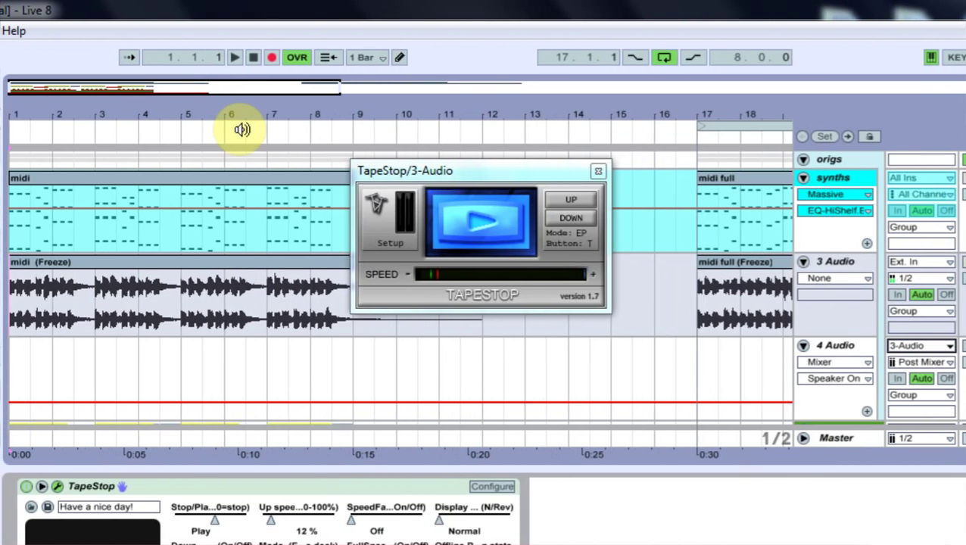
Record 3 Audio onto 4 Audio from bar 1, triggering TapeStop's stop and restart, and close the TapeStop window after recording
{"action": "left_click", "coordinate": [242, 58]}
{"action": "left_click", "coordinate": [486, 220]}
{"action": "left_click", "coordinate": [499, 226]}
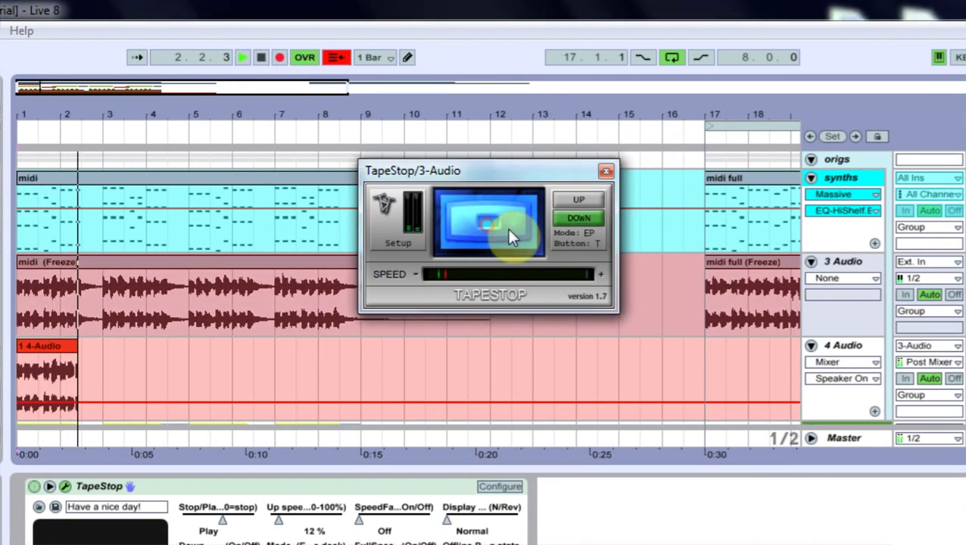
{"action": "left_click", "coordinate": [261, 58]}
{"action": "left_click", "coordinate": [605, 173]}
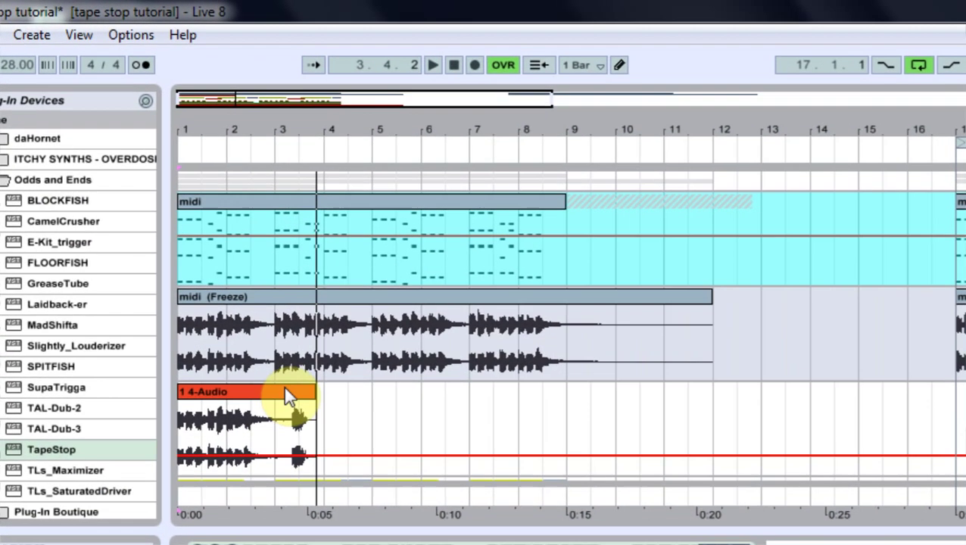
Delete the portion of the 4-Audio recording that precedes the tape stop's last chord
{"action": "left_click", "coordinate": [95, 357]}
{"action": "left_click_drag", "start_coordinate": [260, 87], "coordinate": [260, 163]}
{"action": "left_click_drag", "start_coordinate": [655, 341], "coordinate": [170, 370]}
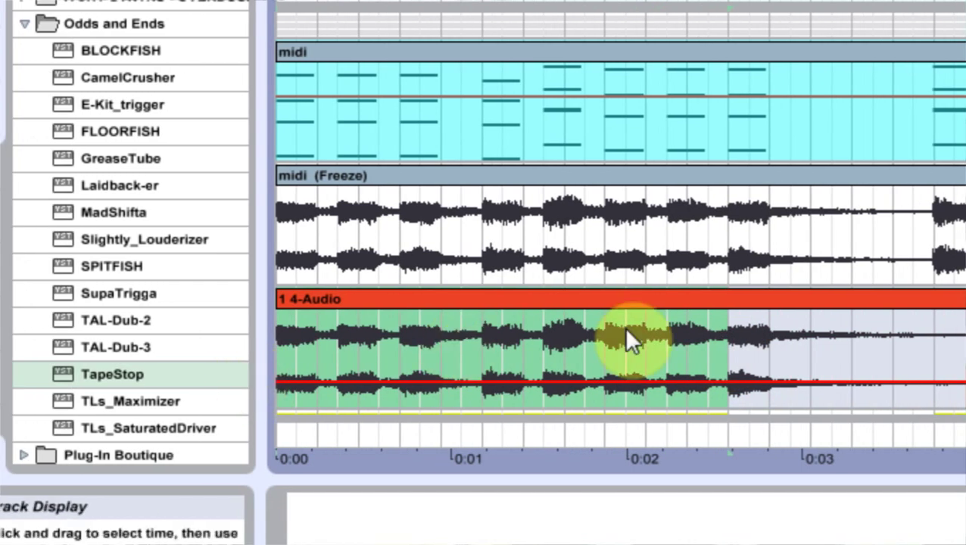
{"action": "key", "text": "Delete"}
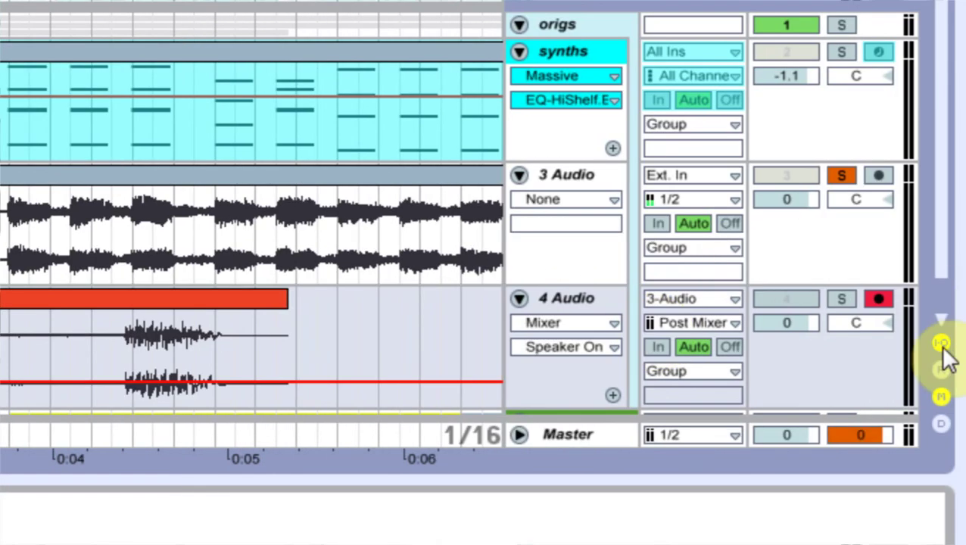
Disarm and solo 4 Audio, and delete the restarted audio after the tape stop's tail
{"action": "left_click", "coordinate": [879, 299]}
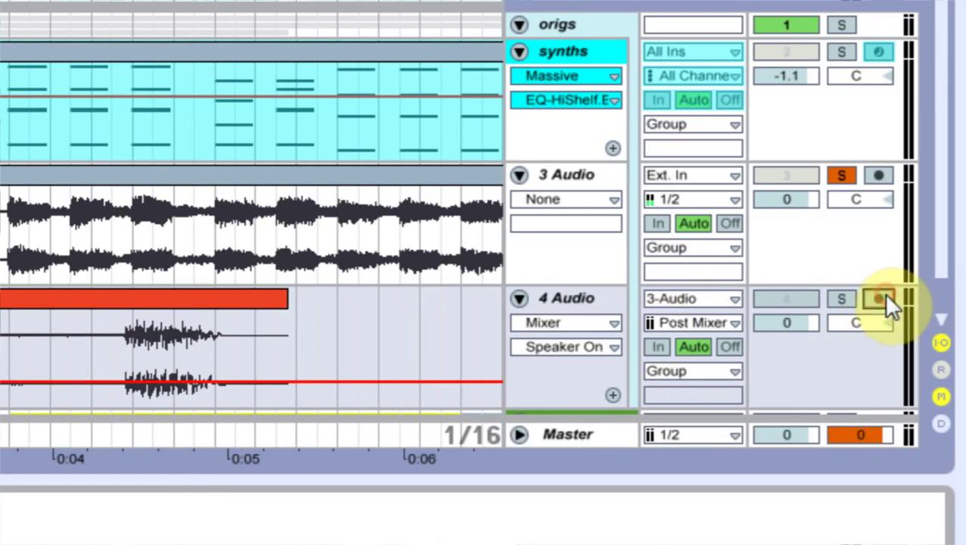
{"action": "left_click", "coordinate": [842, 299]}
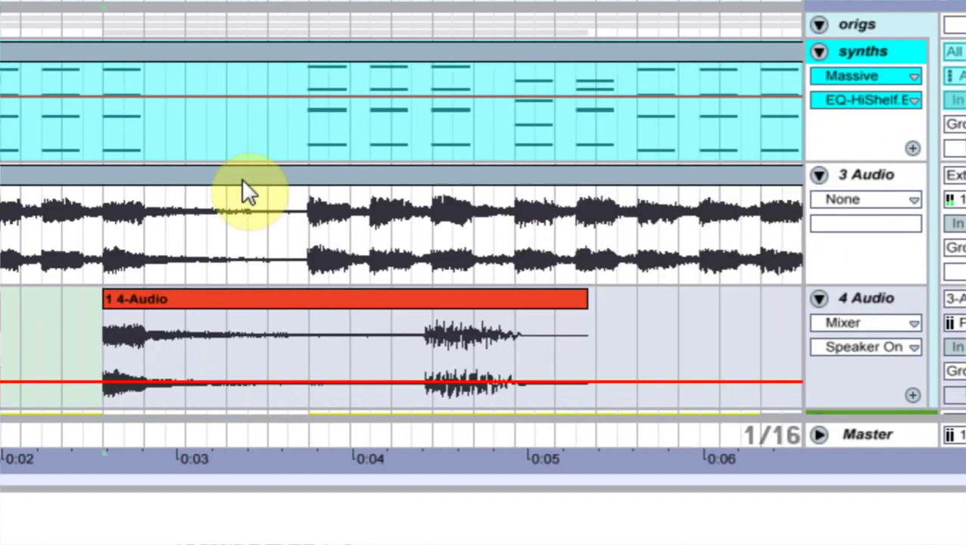
{"action": "left_click_drag", "start_coordinate": [308, 340], "coordinate": [586, 344]}
{"action": "left_click_drag", "start_coordinate": [425, 355], "coordinate": [610, 361]}
{"action": "key", "text": "Delete"}
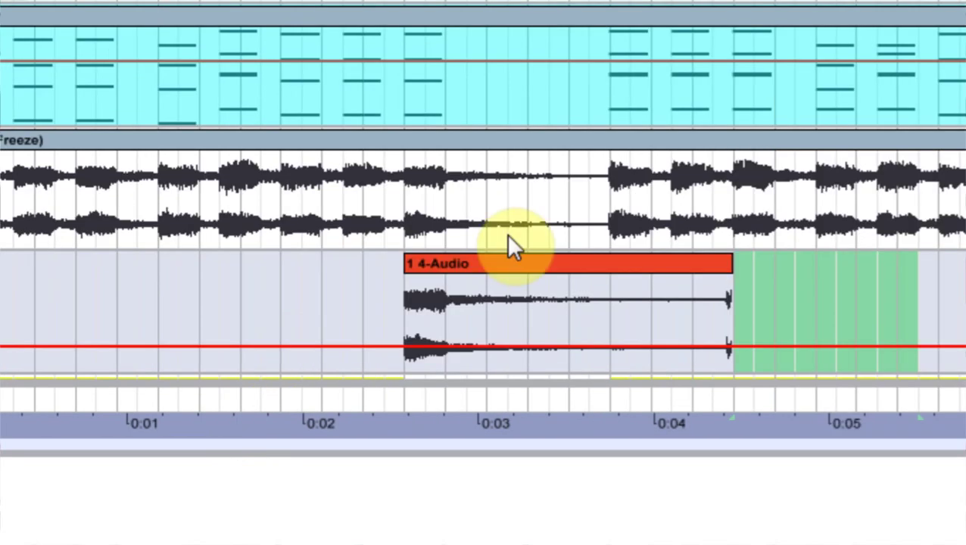
Play back the trimmed take and delete the TapeStop device from 3 Audio
{"action": "left_click_drag", "start_coordinate": [242, 303], "coordinate": [286, 322]}
{"action": "key", "text": "space"}
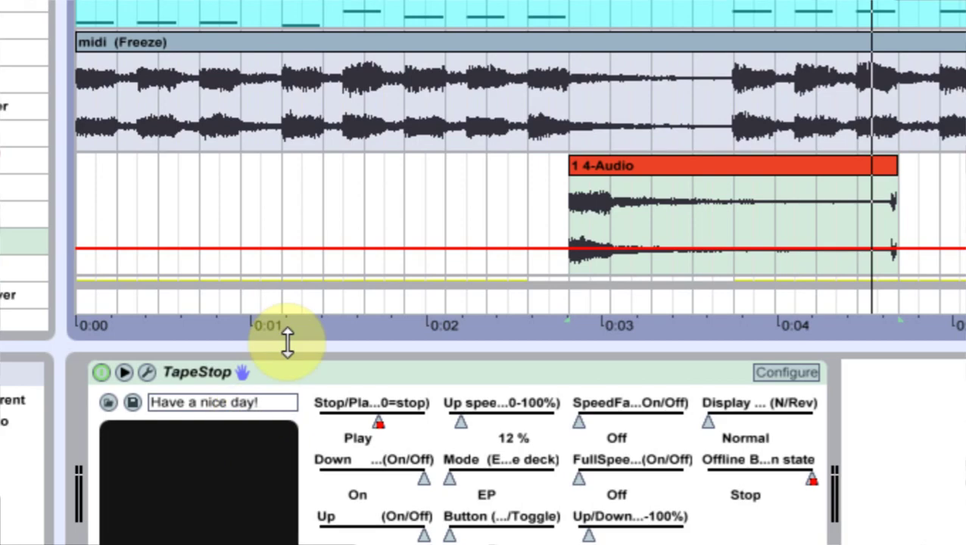
{"action": "left_click", "coordinate": [305, 370]}
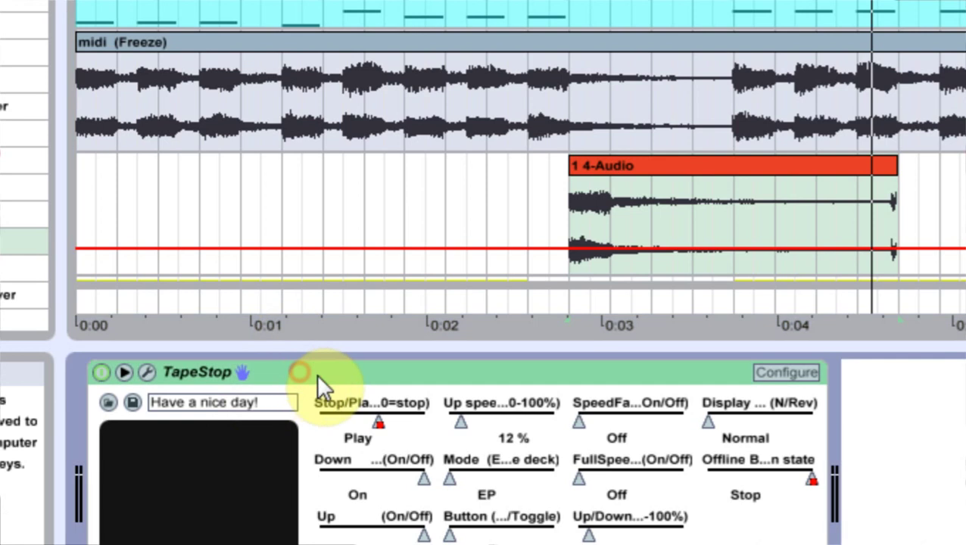
{"action": "key", "text": "Delete"}
Trim the end of the 4-Audio clip to remove the leftover blip after the tape stop tail
{"action": "mouse_move", "coordinate": [610, 161]}
{"action": "left_mouse_down"}
{"action": "mouse_move", "coordinate": [586, 162]}
{"action": "mouse_move", "coordinate": [612, 154]}
{"action": "left_mouse_up"}
{"action": "left_click", "coordinate": [805, 137]}
{"action": "left_click_drag", "start_coordinate": [894, 160], "coordinate": [886, 162]}
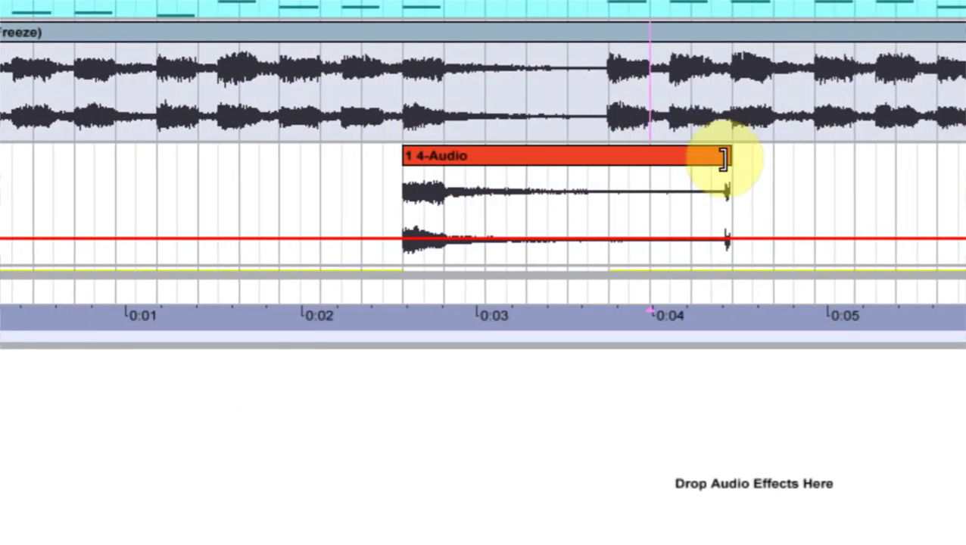
{"action": "left_click_drag", "start_coordinate": [717, 161], "coordinate": [724, 163]}
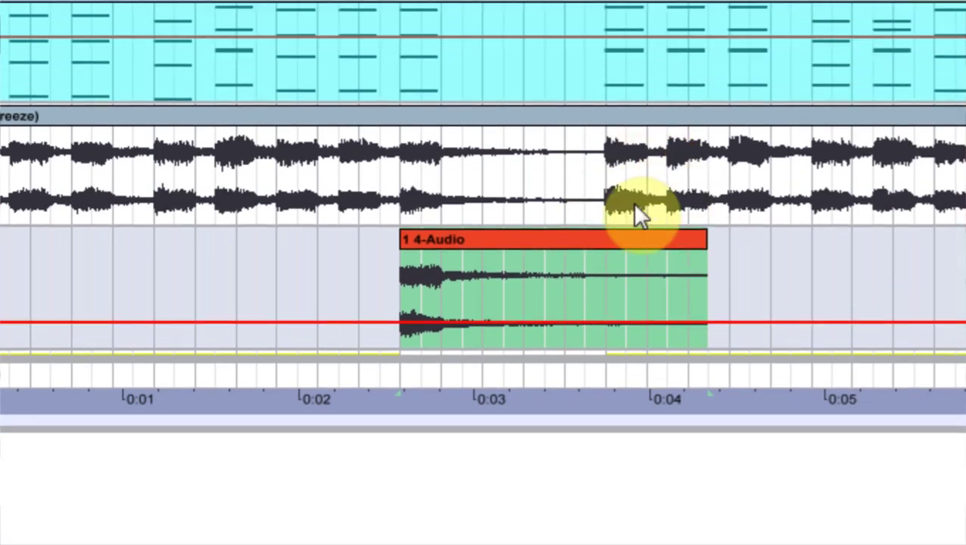
Cut the midi (Freeze) clip from 2.2.3 to bar 3 and extend the following part's start to slightly before bar 3
{"action": "left_click_drag", "start_coordinate": [402, 190], "coordinate": [601, 204]}
{"action": "key", "text": "ctrl+e"}
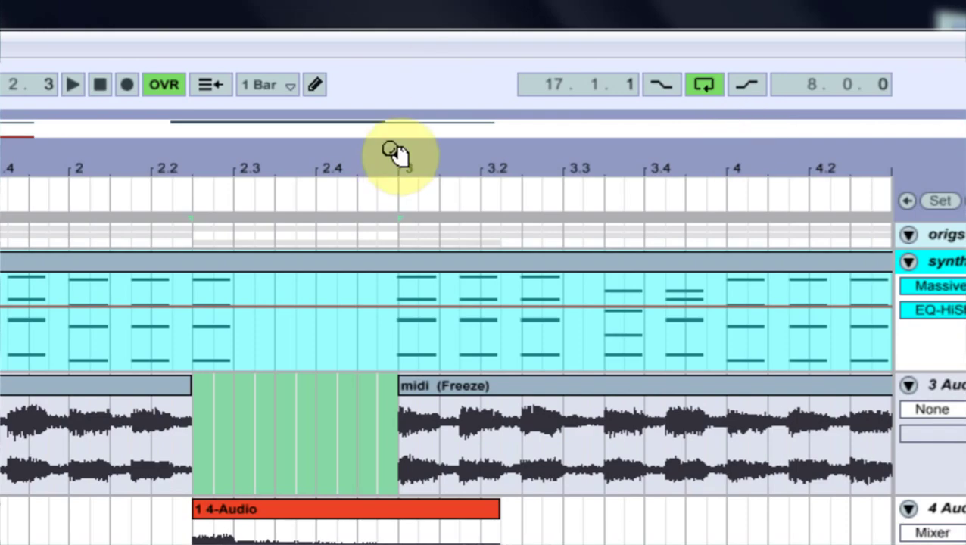
{"action": "left_click_drag", "start_coordinate": [393, 151], "coordinate": [484, 367]}
{"action": "left_click", "coordinate": [614, 385]}
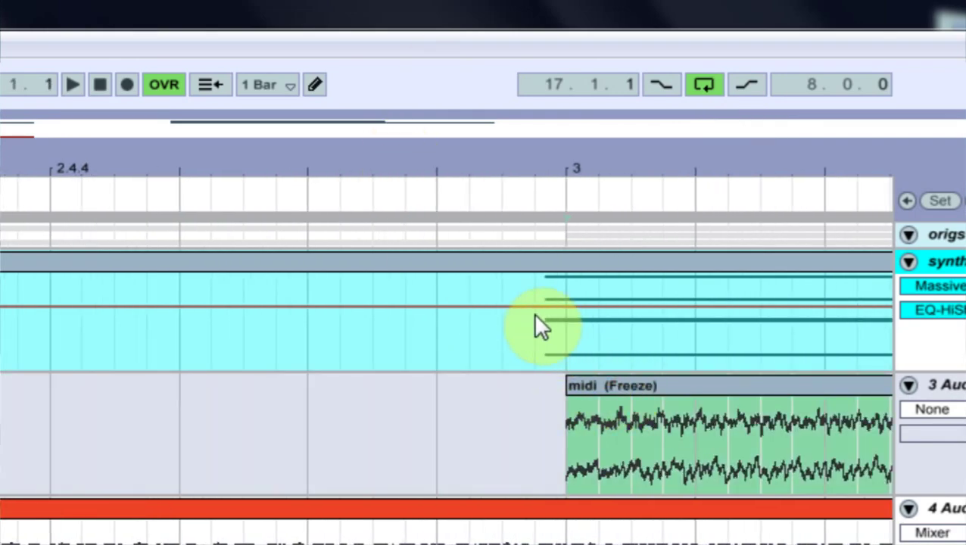
{"action": "left_click_drag", "start_coordinate": [573, 392], "coordinate": [503, 376]}
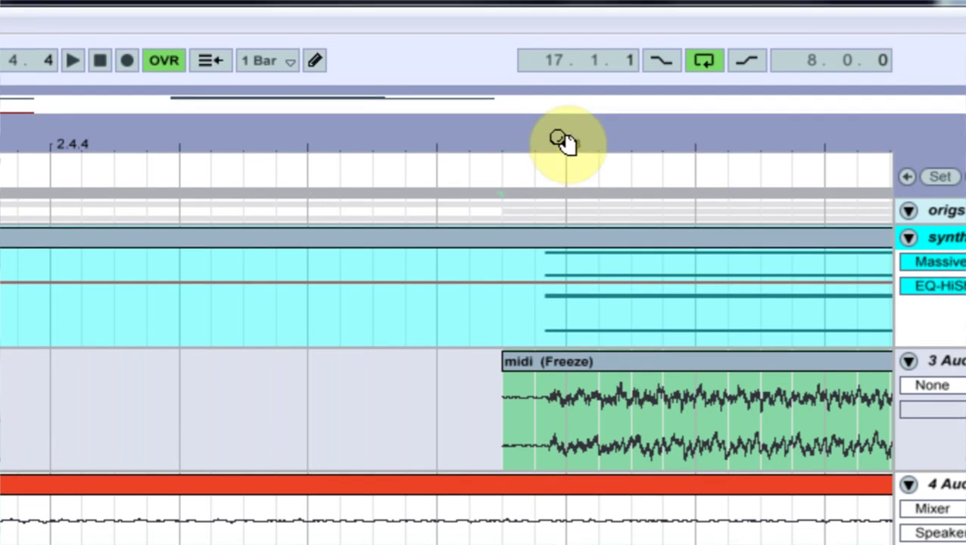
{"action": "left_click_drag", "start_coordinate": [567, 112], "coordinate": [581, 126]}
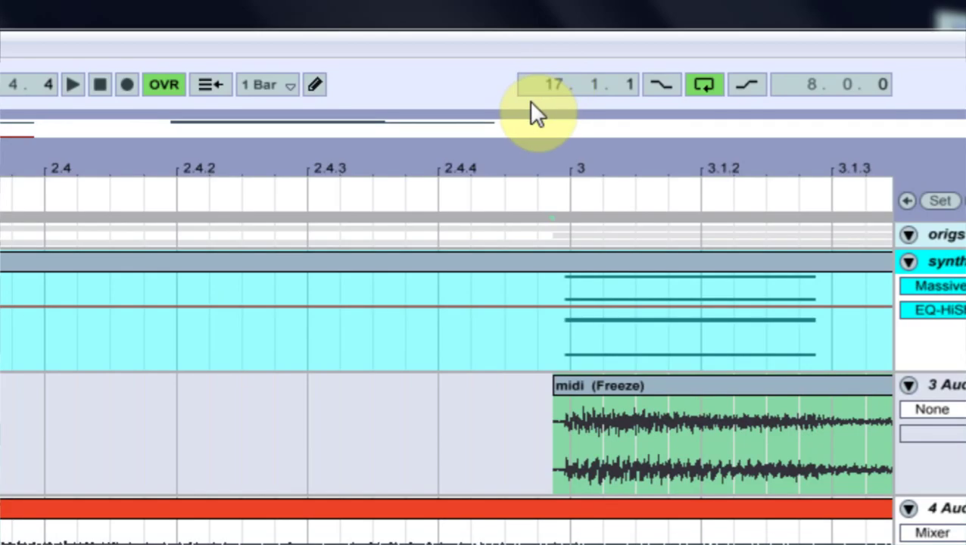
Copy the 1 4-Audio tape stop clip to 6.2.3 on the 4 Audio track
{"action": "left_click_drag", "start_coordinate": [567, 174], "coordinate": [377, 204]}
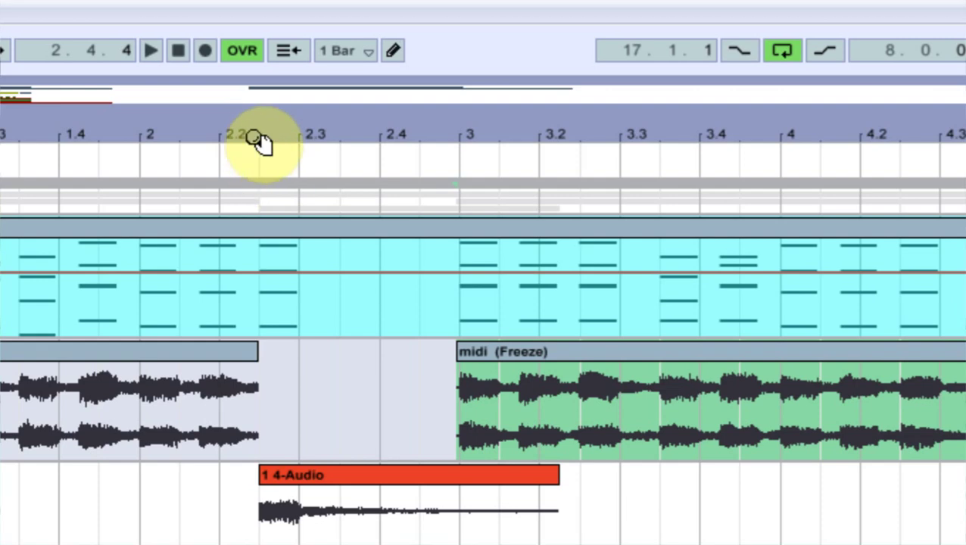
{"action": "left_click_drag", "start_coordinate": [257, 140], "coordinate": [252, 134]}
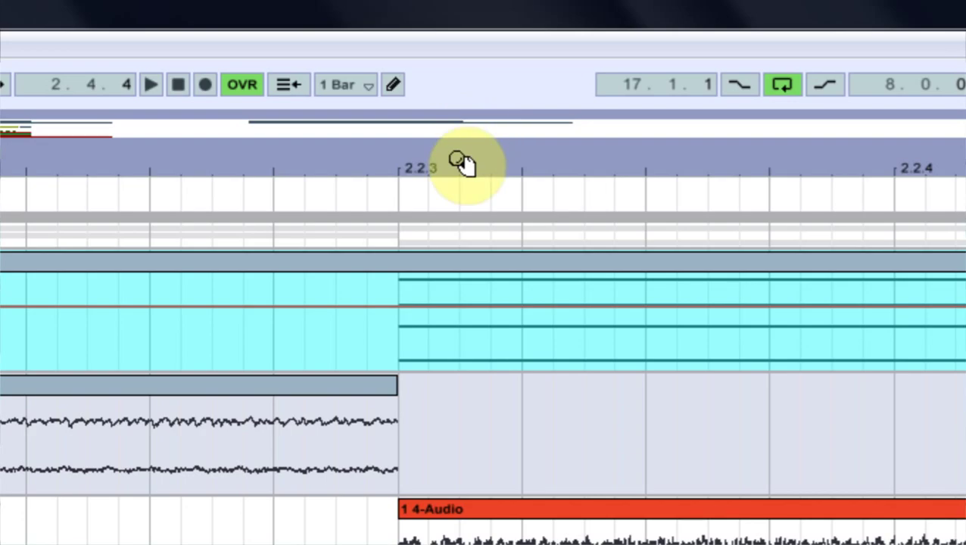
{"action": "mouse_move", "coordinate": [457, 163]}
{"action": "left_mouse_down"}
{"action": "mouse_move", "coordinate": [424, 106]}
{"action": "mouse_move", "coordinate": [454, 140]}
{"action": "mouse_move", "coordinate": [459, 167]}
{"action": "left_mouse_up"}
{"action": "left_click_drag", "start_coordinate": [28, 513], "coordinate": [466, 526]}
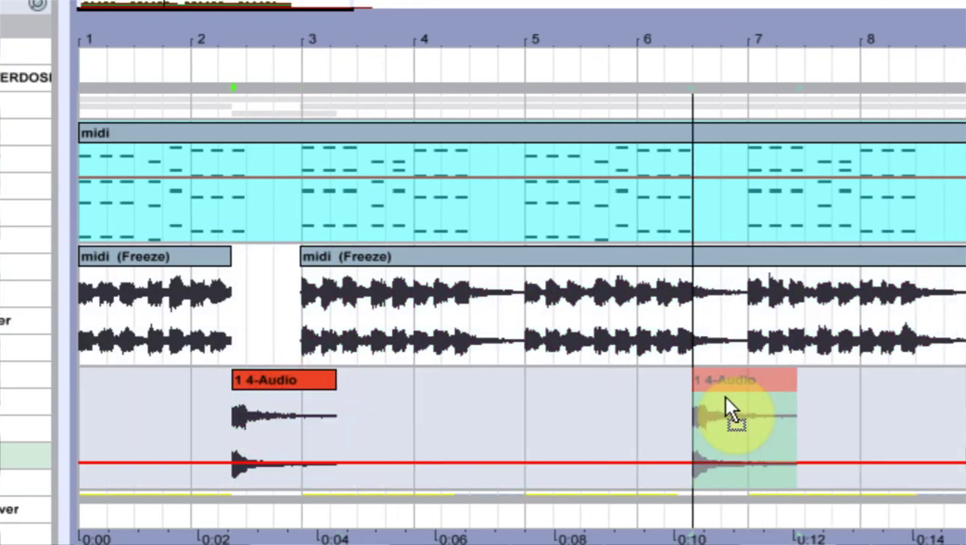
{"action": "left_click_drag", "start_coordinate": [725, 398], "coordinate": [703, 388]}
Delete the midi (Freeze) audio on 3 Audio from 6.2.3 to bar 7
{"action": "left_click_drag", "start_coordinate": [685, 20], "coordinate": [647, 268]}
{"action": "left_click_drag", "start_coordinate": [631, 313], "coordinate": [824, 360]}
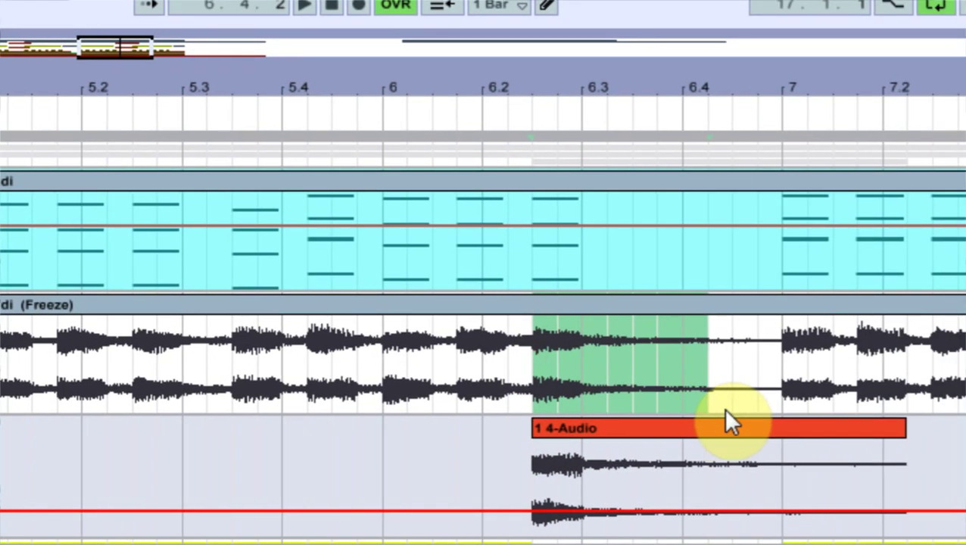
{"action": "left_click_drag", "start_coordinate": [725, 412], "coordinate": [783, 404]}
{"action": "key", "text": "Delete"}
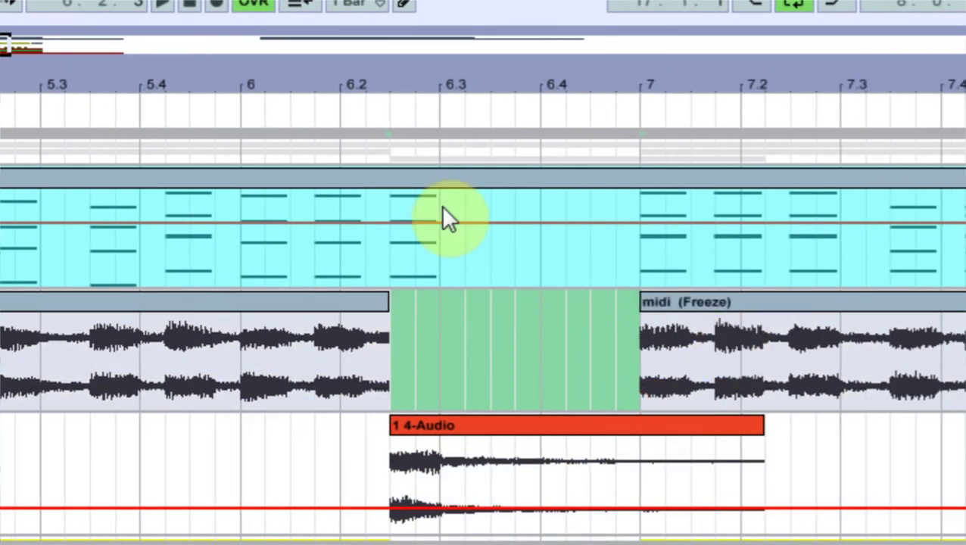
Extend the start of the midi (Freeze) part at bar 7 to slightly before the bar line
{"action": "left_click_drag", "start_coordinate": [639, 85], "coordinate": [634, 309]}
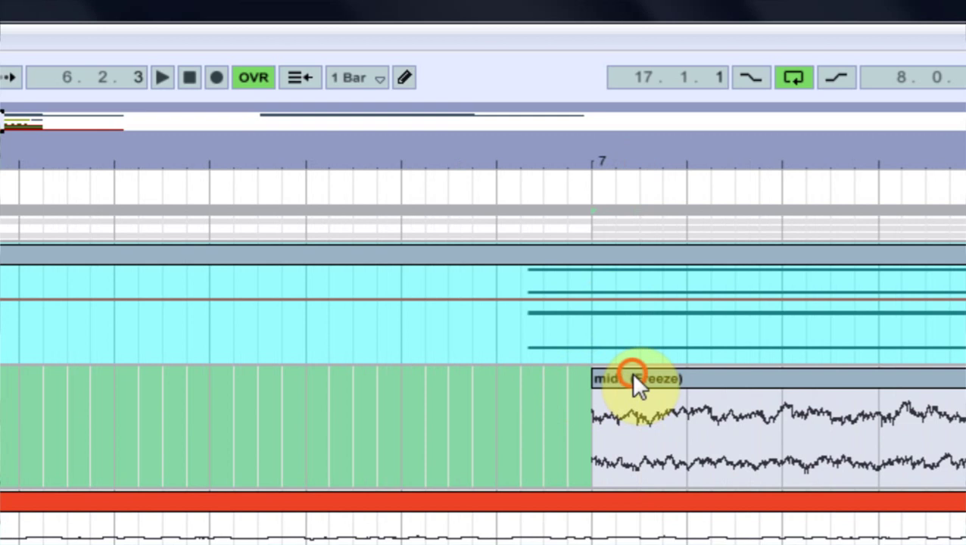
{"action": "left_click", "coordinate": [632, 378]}
{"action": "left_click_drag", "start_coordinate": [594, 377], "coordinate": [461, 361]}
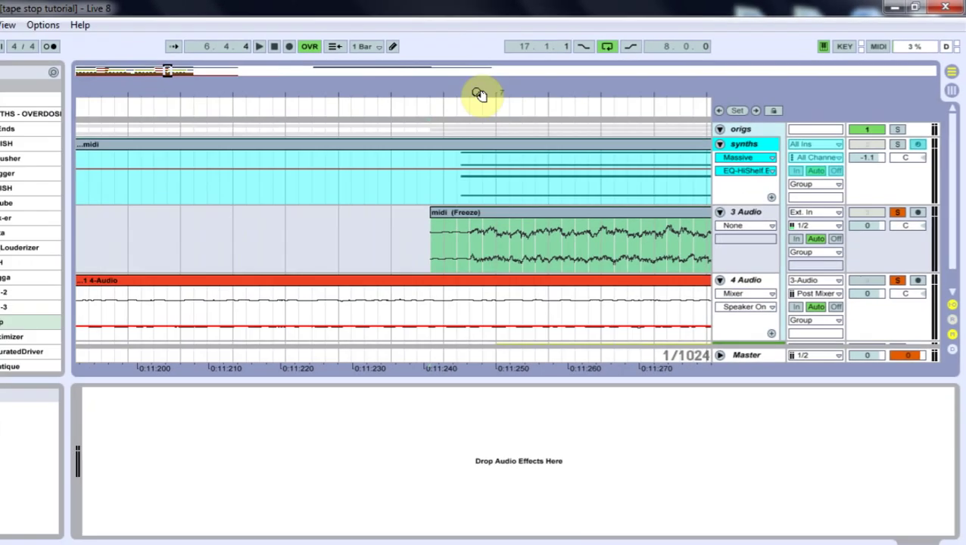
Move the 8-bar loop to start at 1.1.1 and play back the part with both tape stops
{"action": "left_click_drag", "start_coordinate": [416, 120], "coordinate": [417, 8]}
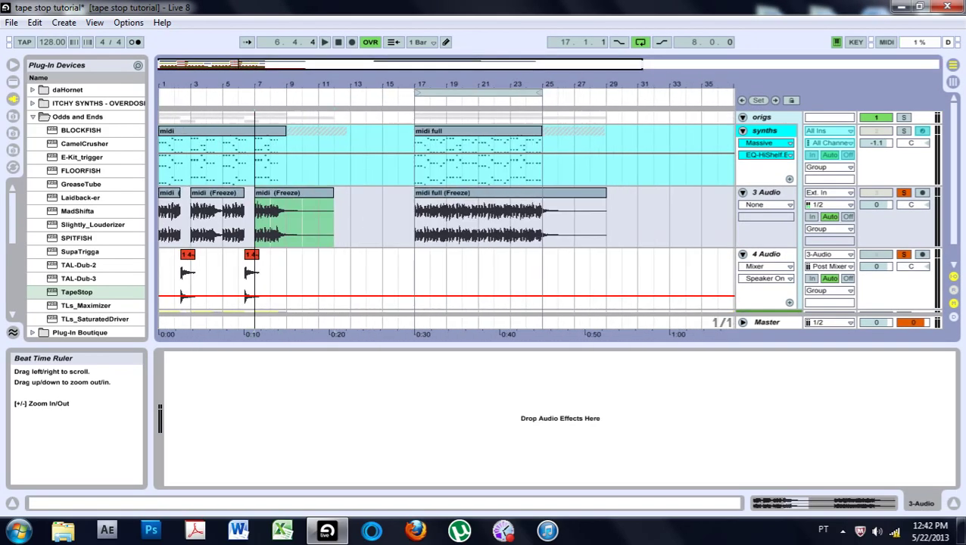
{"action": "left_click_drag", "start_coordinate": [280, 85], "coordinate": [280, 94]}
{"action": "left_click_drag", "start_coordinate": [594, 90], "coordinate": [174, 67]}
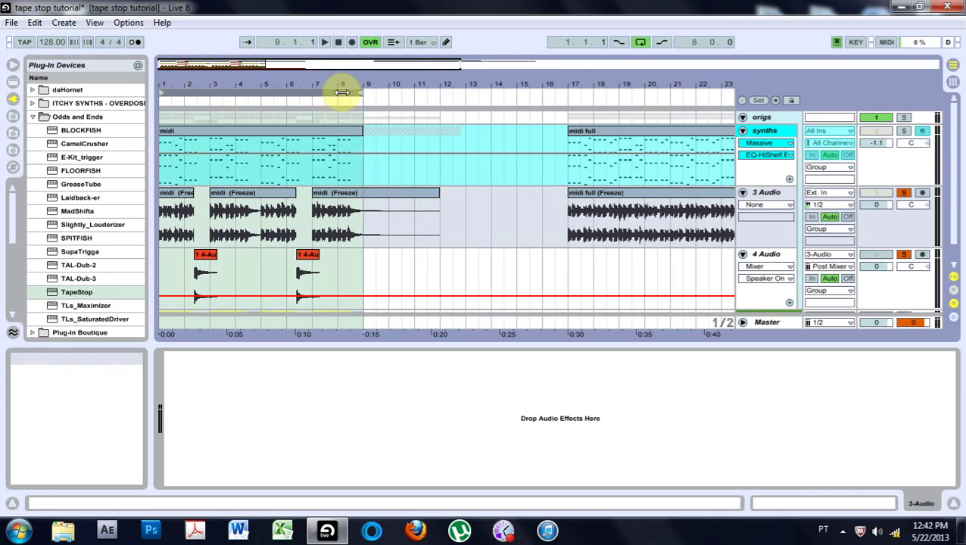
{"action": "left_click", "coordinate": [338, 42]}
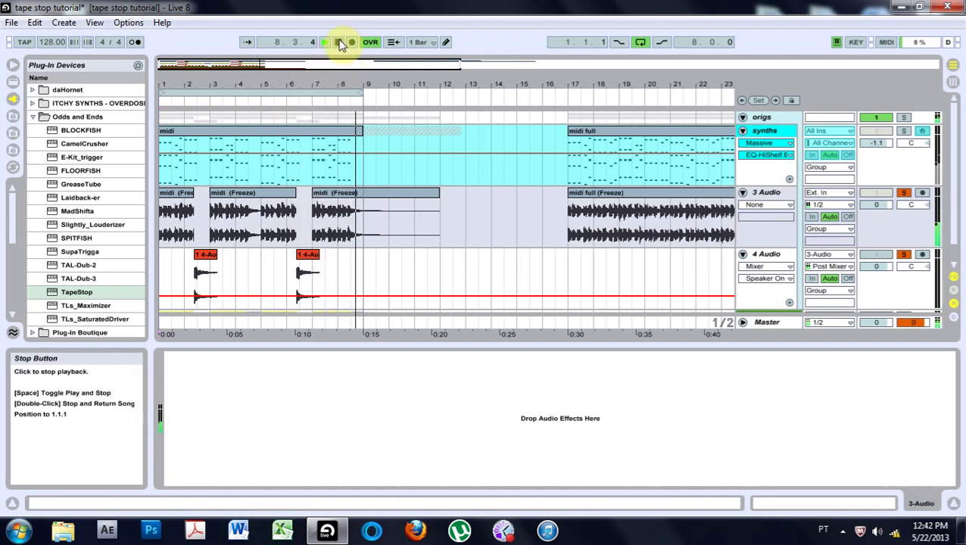
{"action": "left_click", "coordinate": [339, 42]}
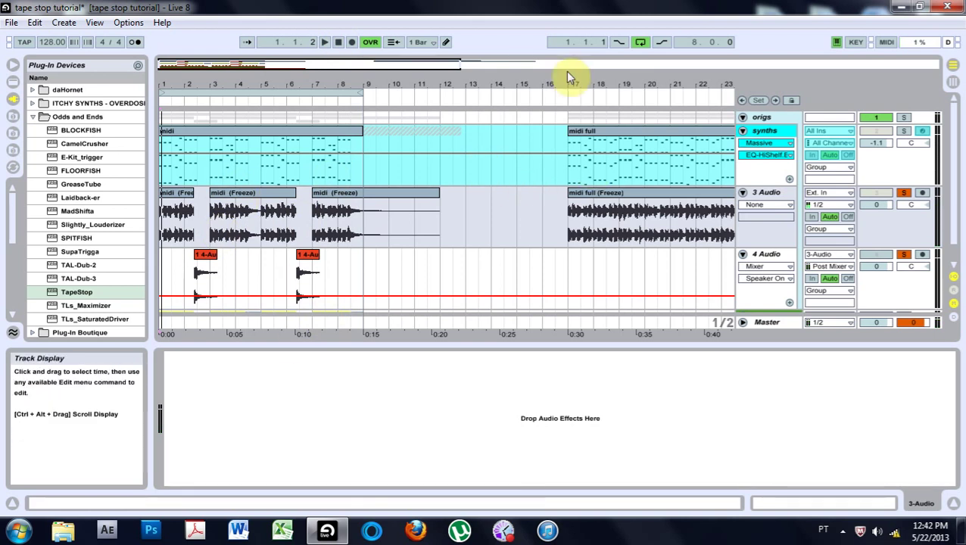
Select the midi full (Freeze) clip, and select the pause from 4.3.1 to 5.1.1 on 3 Audio
{"action": "left_click_drag", "start_coordinate": [590, 81], "coordinate": [561, 79]}
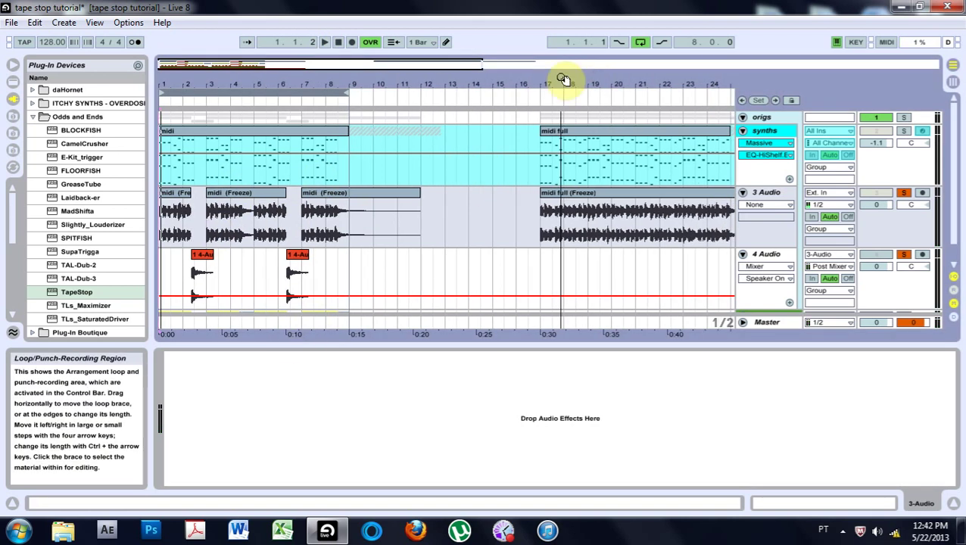
{"action": "left_click", "coordinate": [592, 195]}
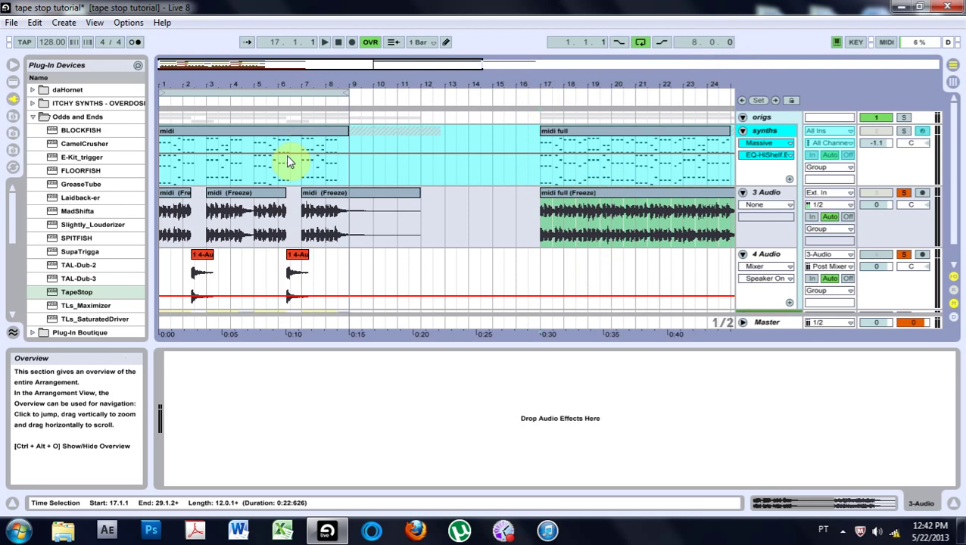
{"action": "left_click_drag", "start_coordinate": [241, 237], "coordinate": [252, 240]}
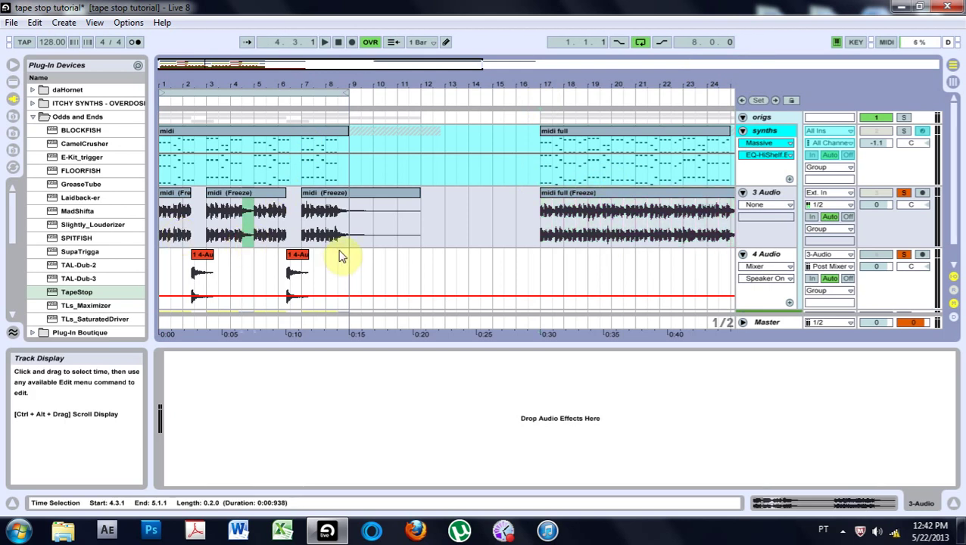
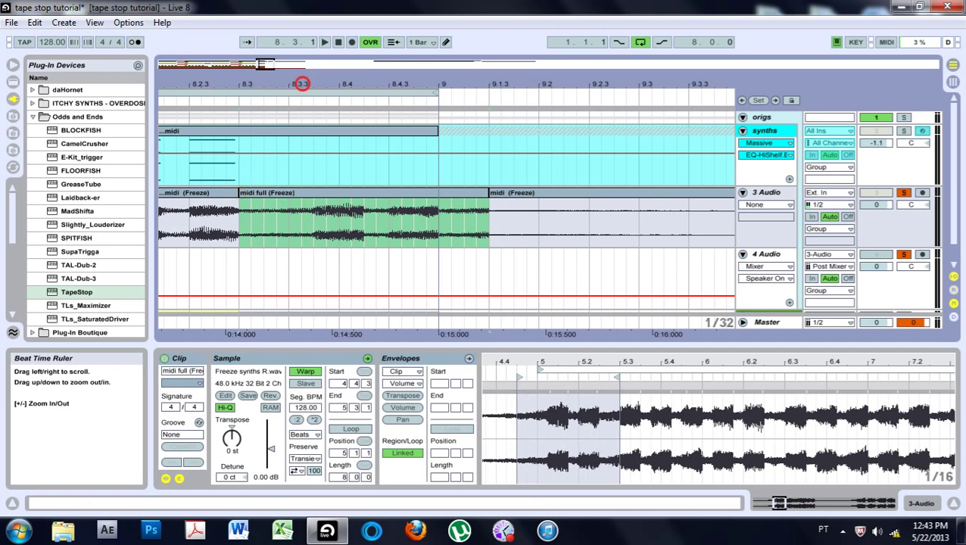
Play back the reversed midi full (Freeze) clip and refit it on 3 Audio from 8.3.1 to 9.1.1
{"action": "left_click", "coordinate": [335, 108]}
{"action": "key", "text": "space"}
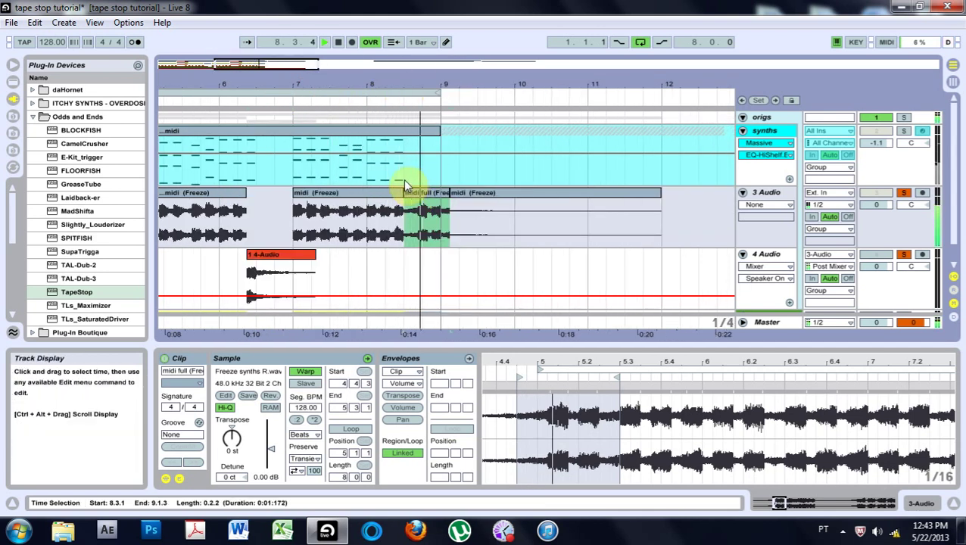
{"action": "left_click", "coordinate": [338, 41]}
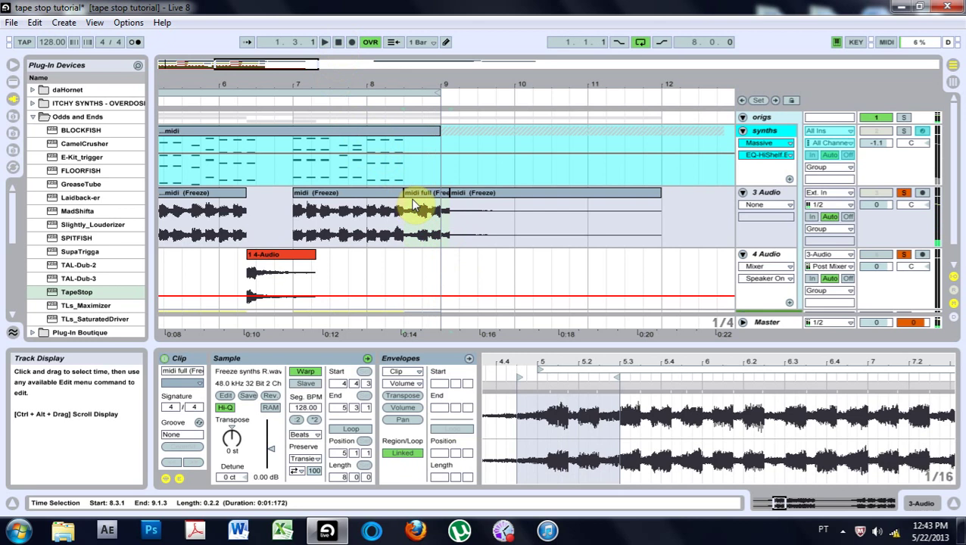
{"action": "left_click_drag", "start_coordinate": [405, 196], "coordinate": [439, 193]}
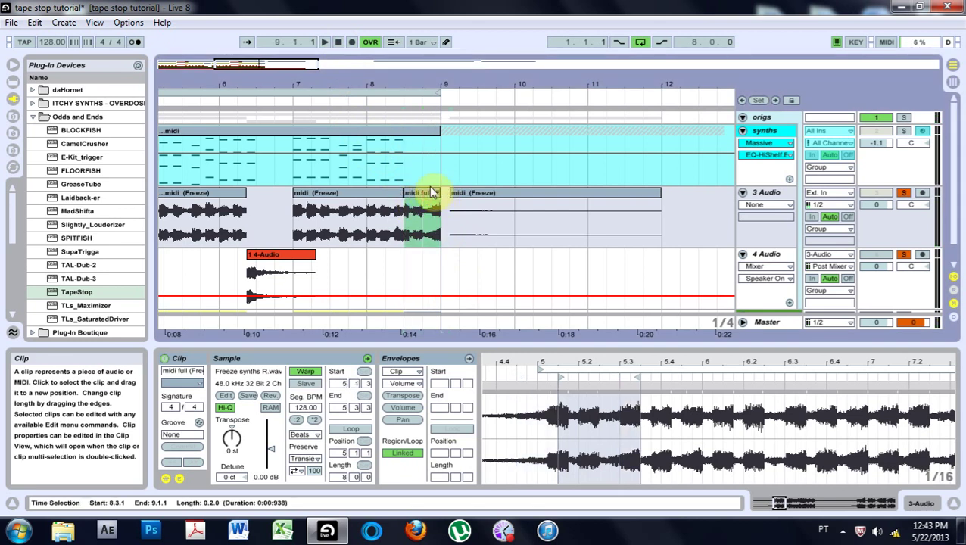
Trim the reversed clip's start, realign it to 8.3.1 with its end at bar 9, and audition it
{"action": "left_click", "coordinate": [378, 100]}
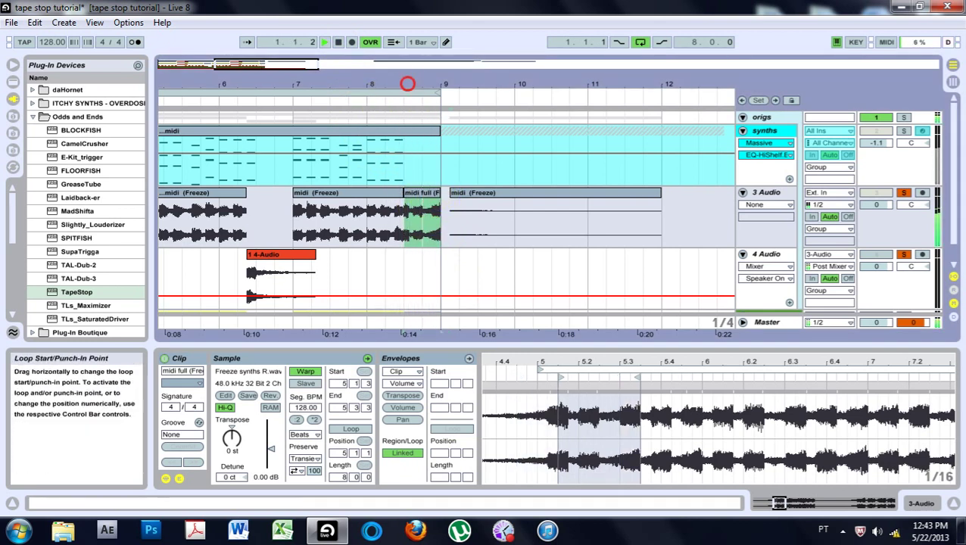
{"action": "left_click_drag", "start_coordinate": [405, 83], "coordinate": [399, 193]}
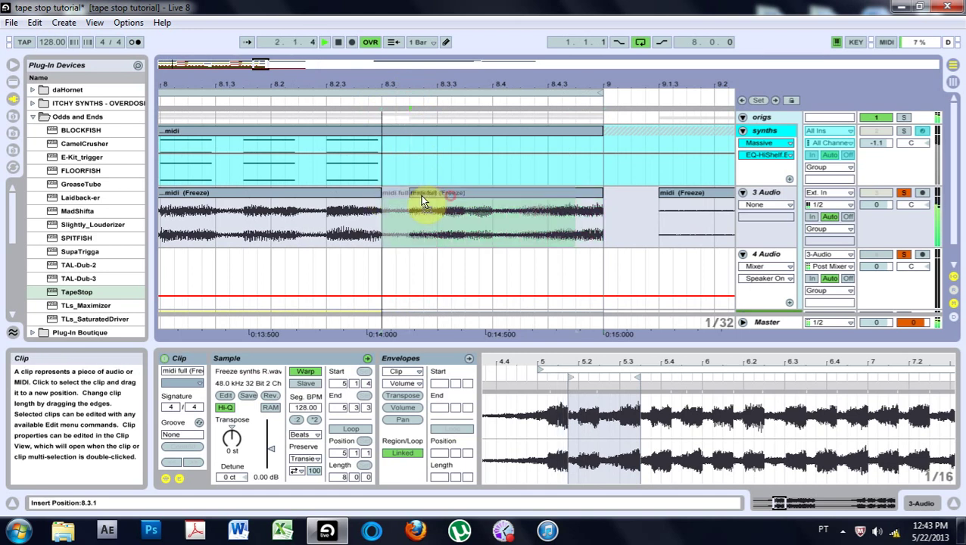
{"action": "mouse_move", "coordinate": [599, 193]}
{"action": "left_mouse_down"}
{"action": "mouse_move", "coordinate": [573, 192]}
{"action": "mouse_move", "coordinate": [603, 193]}
{"action": "left_mouse_up"}
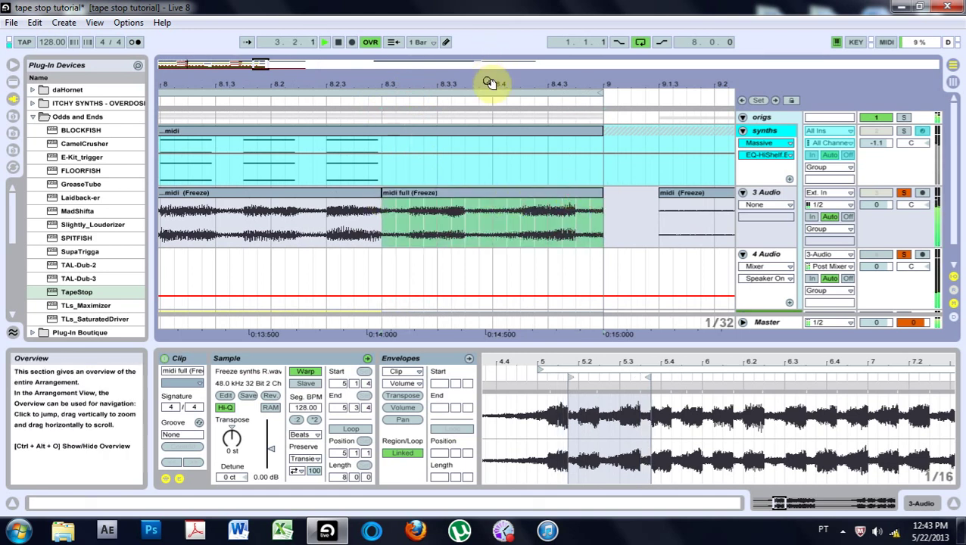
{"action": "left_click_drag", "start_coordinate": [489, 82], "coordinate": [486, 23]}
{"action": "left_click", "coordinate": [369, 95]}
{"action": "left_click", "coordinate": [369, 95]}
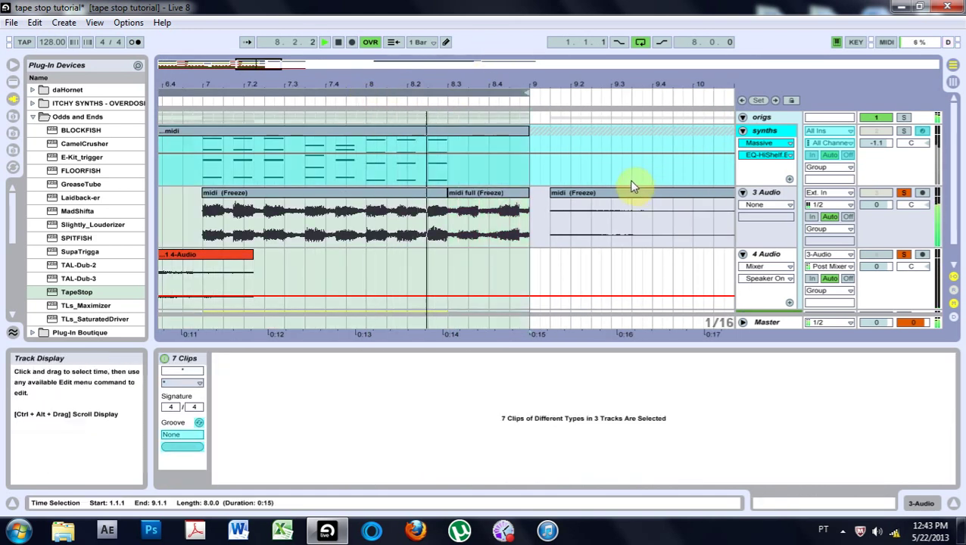
{"action": "left_click", "coordinate": [339, 42]}
Try the reversed clip with its start marker at 5.2.1 and its end marker at about 5.4
{"action": "left_click", "coordinate": [505, 198]}
{"action": "mouse_move", "coordinate": [580, 365]}
{"action": "left_mouse_down"}
{"action": "mouse_move", "coordinate": [573, 379]}
{"action": "mouse_move", "coordinate": [586, 378]}
{"action": "left_mouse_up"}
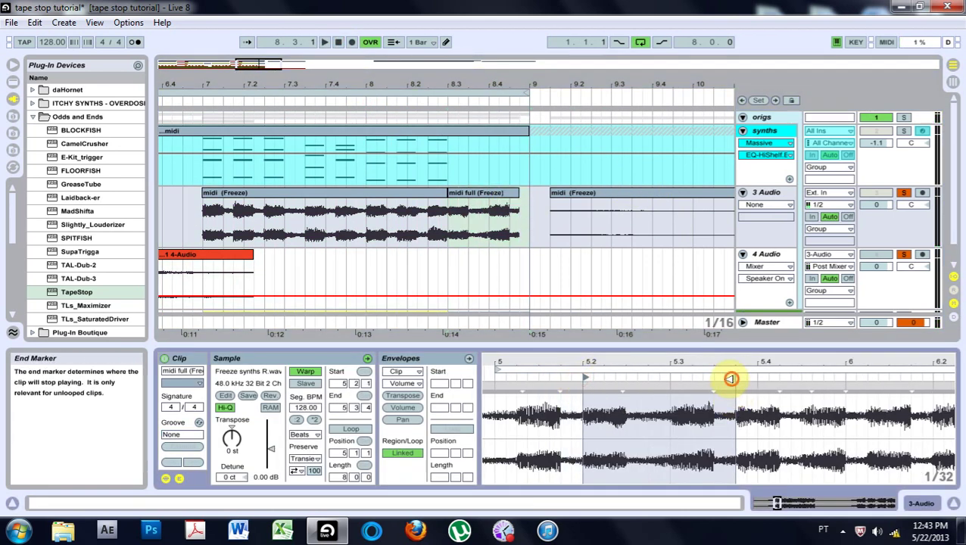
{"action": "left_click_drag", "start_coordinate": [747, 379], "coordinate": [768, 380]}
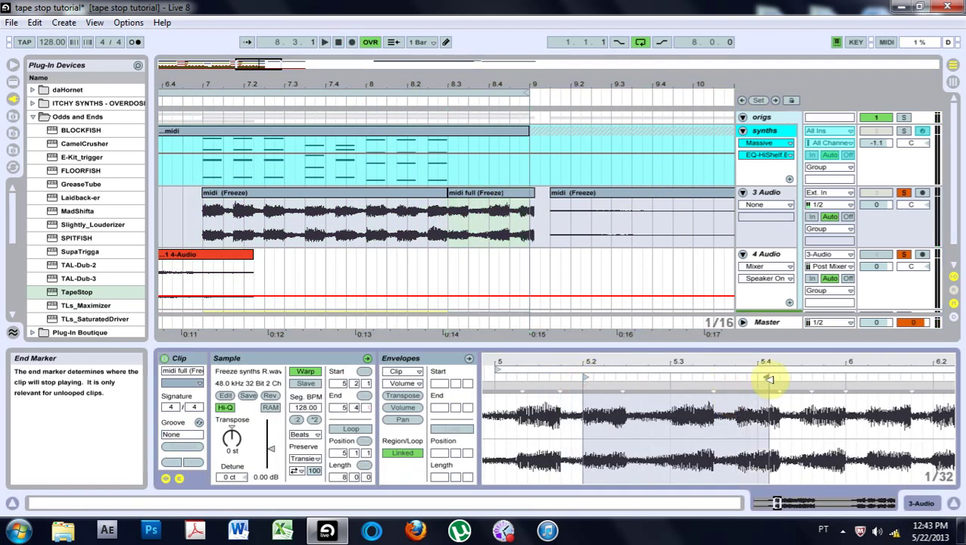
{"action": "left_click", "coordinate": [403, 104]}
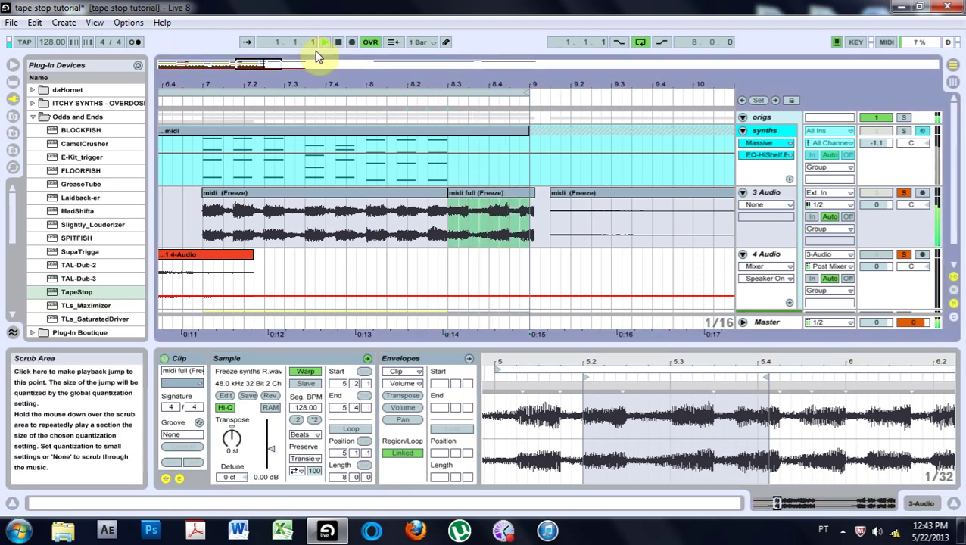
{"action": "left_click", "coordinate": [338, 43]}
Move the reversed clip's sample start back to about 4.4 and fit the clip on 3 Audio from 8.3.1 to 9.1.1
{"action": "mouse_move", "coordinate": [578, 357]}
{"action": "left_mouse_down"}
{"action": "mouse_move", "coordinate": [622, 383]}
{"action": "mouse_move", "coordinate": [532, 379]}
{"action": "left_mouse_up"}
{"action": "left_click_drag", "start_coordinate": [479, 192], "coordinate": [527, 194]}
{"action": "left_click_drag", "start_coordinate": [499, 195], "coordinate": [445, 195]}
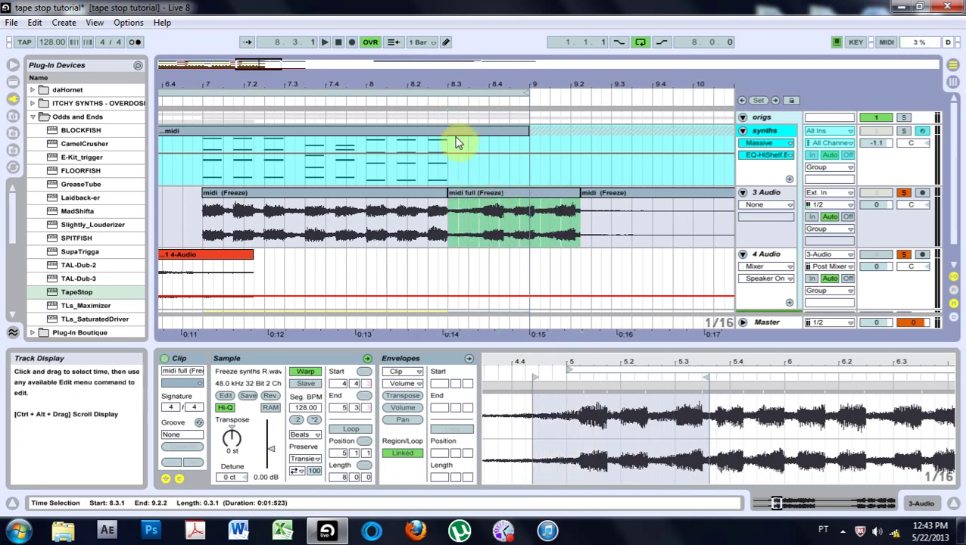
{"action": "key", "text": "space"}
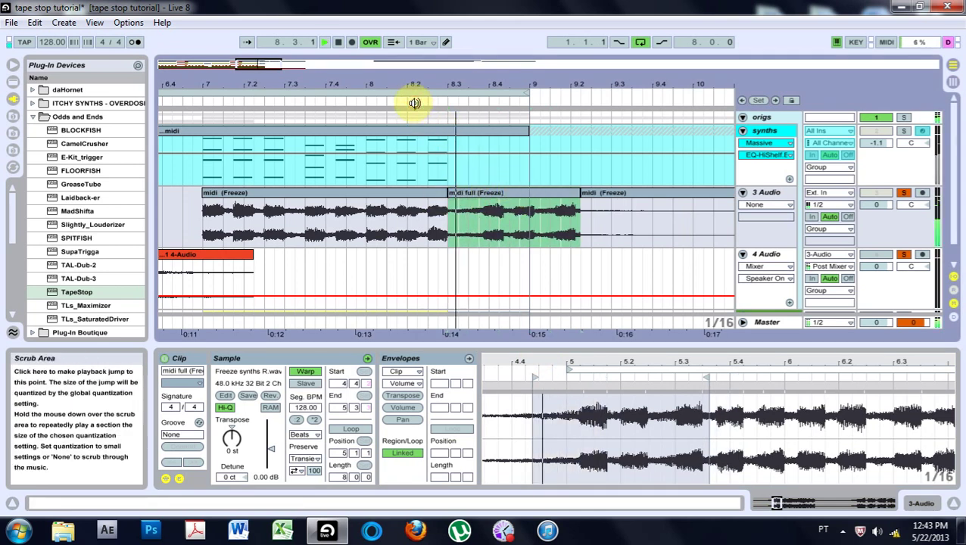
{"action": "left_click_drag", "start_coordinate": [573, 204], "coordinate": [535, 197]}
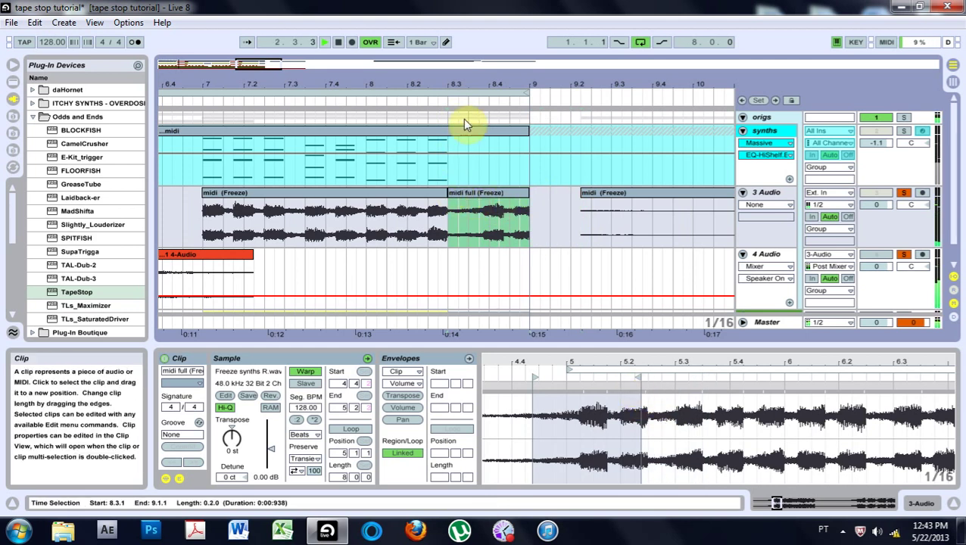
{"action": "left_click_drag", "start_coordinate": [462, 83], "coordinate": [463, 114]}
{"action": "left_click", "coordinate": [338, 44]}
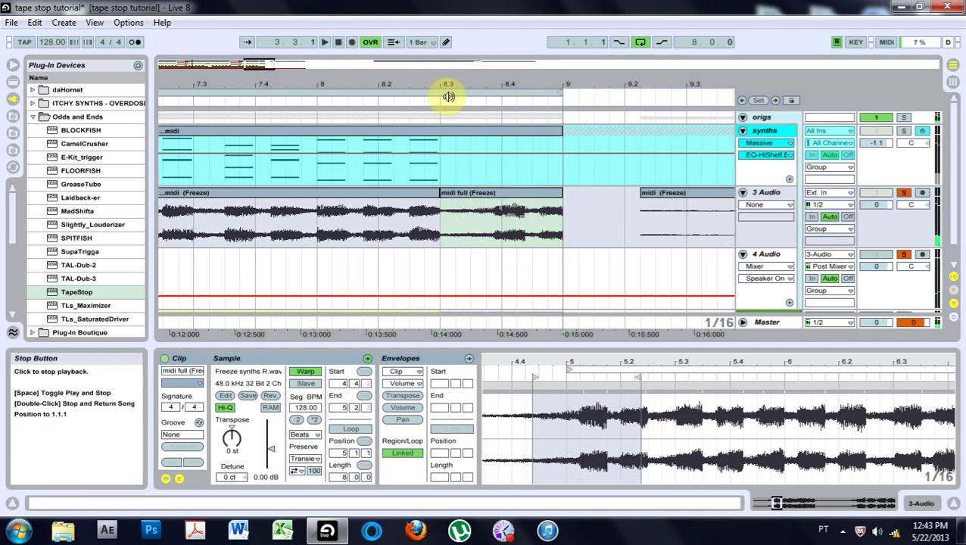
Trim the reversed clip's start slightly, realign it to 8.3.1 with its end at 9.1.1, and play it back
{"action": "mouse_move", "coordinate": [441, 194]}
{"action": "left_mouse_down"}
{"action": "mouse_move", "coordinate": [467, 194]}
{"action": "mouse_move", "coordinate": [448, 193]}
{"action": "left_mouse_up"}
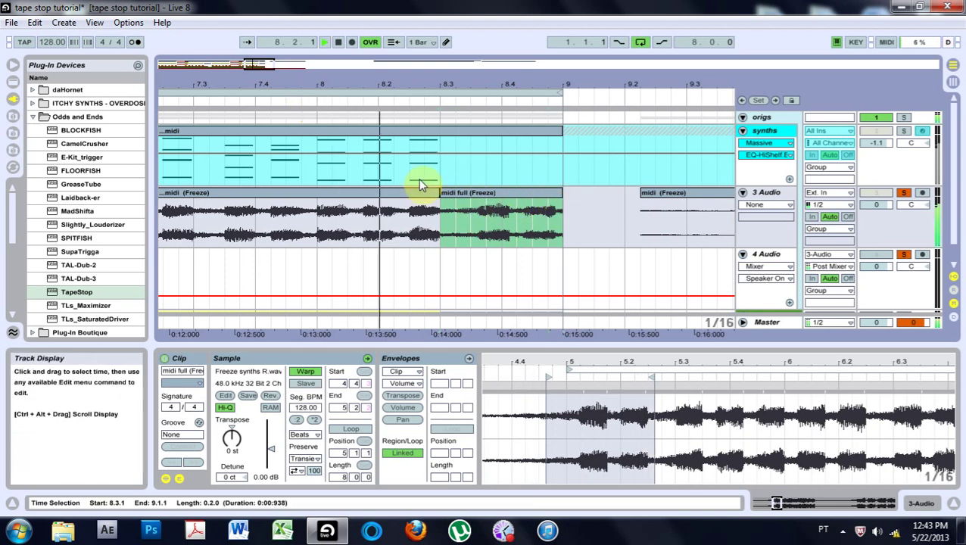
{"action": "left_click", "coordinate": [339, 44]}
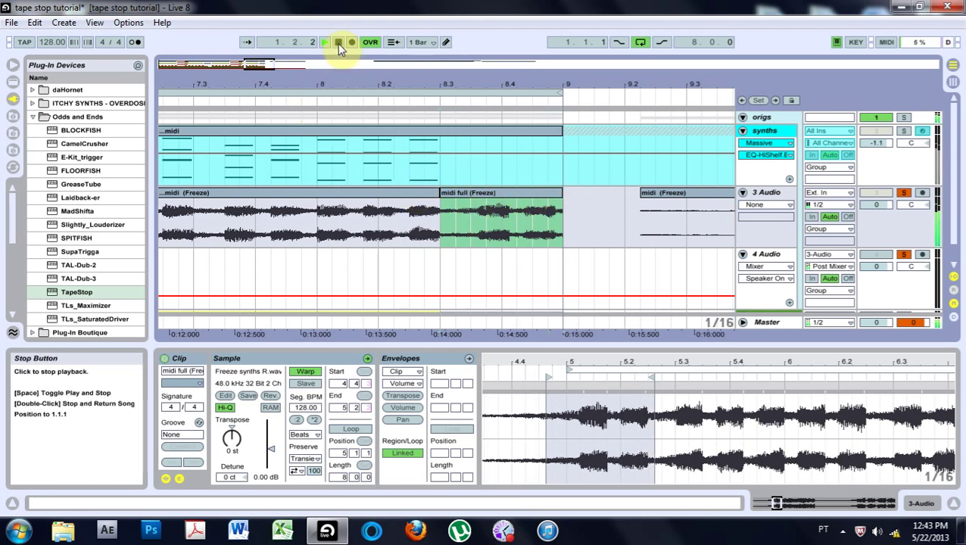
{"action": "left_click", "coordinate": [338, 43]}
Move the reversed clip's sample start back to 4.3.4, trim its end to bar 9 on 3 Audio, and play it back
{"action": "left_click_drag", "start_coordinate": [625, 361], "coordinate": [636, 366]}
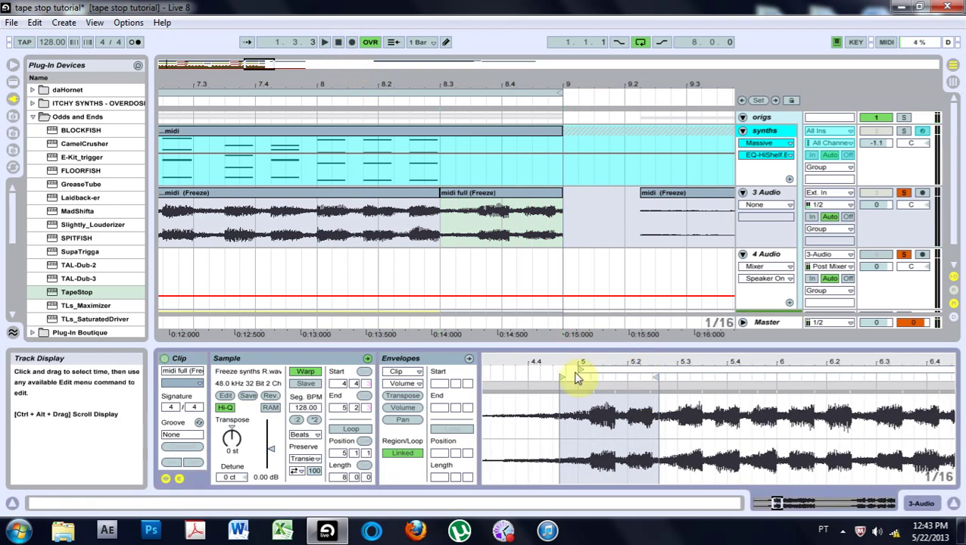
{"action": "left_click_drag", "start_coordinate": [562, 380], "coordinate": [517, 377]}
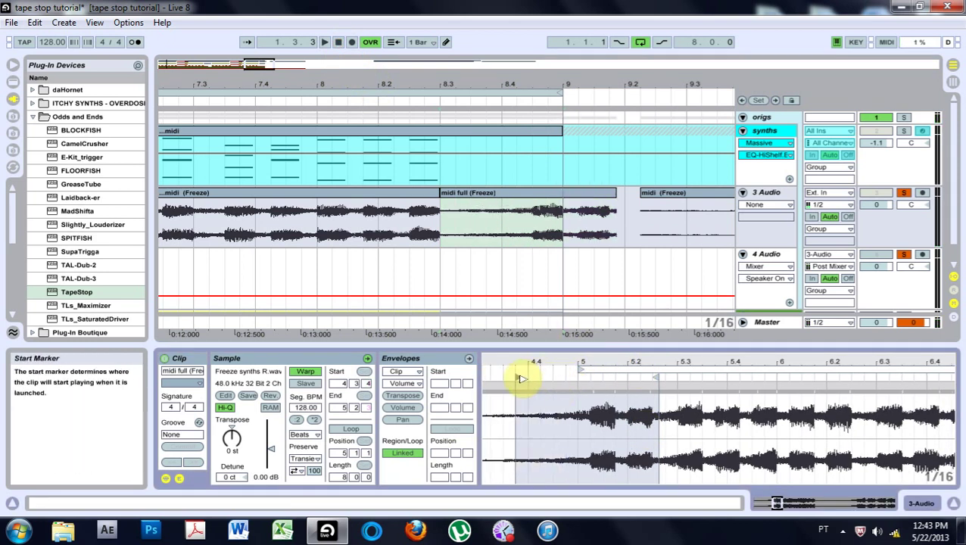
{"action": "left_click", "coordinate": [351, 102]}
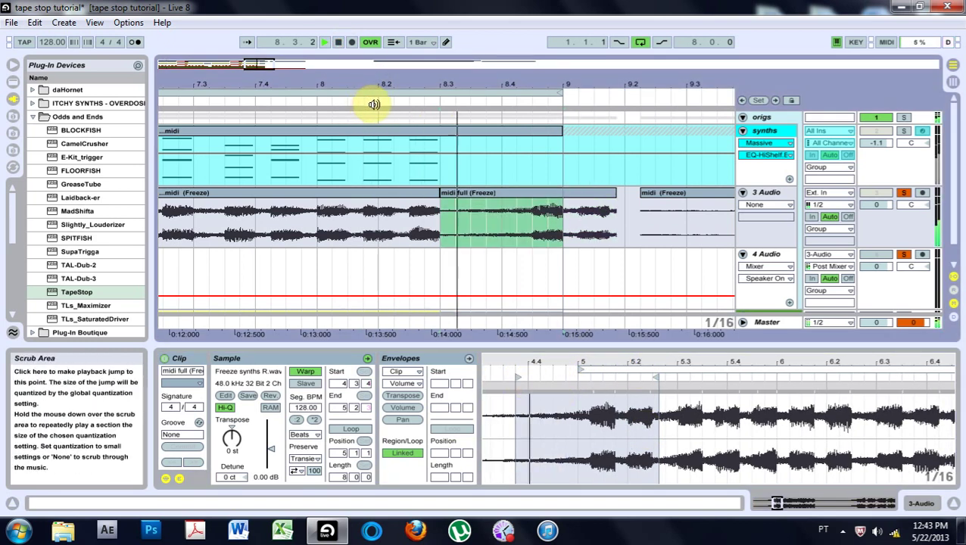
{"action": "left_click", "coordinate": [611, 197]}
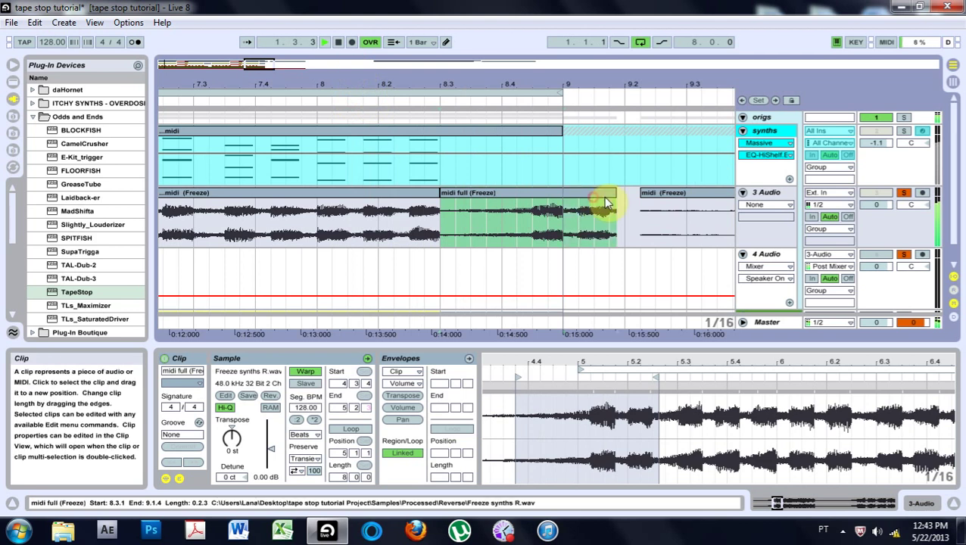
{"action": "left_click_drag", "start_coordinate": [587, 195], "coordinate": [564, 191]}
{"action": "left_click", "coordinate": [337, 43]}
{"action": "left_click", "coordinate": [453, 189]}
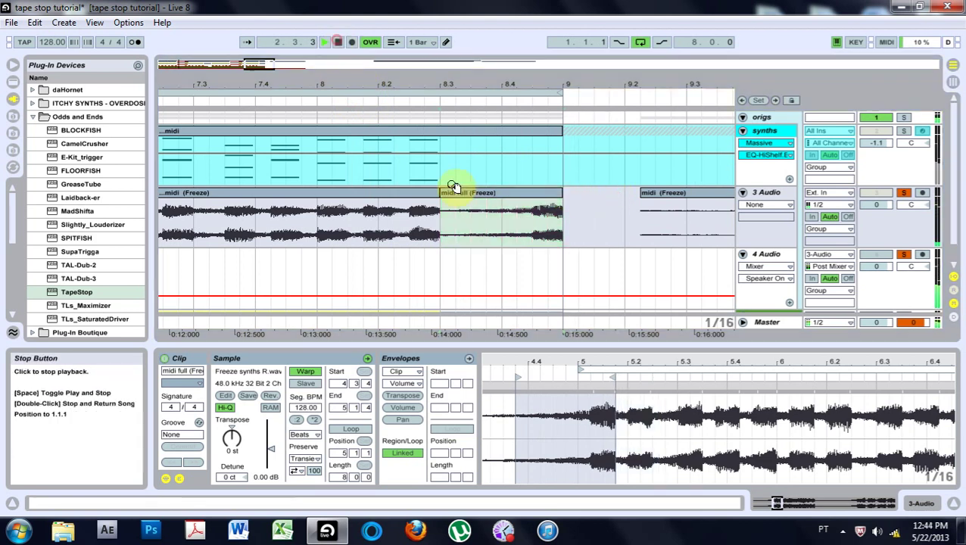
Split the reversed clip at 8.4.3, raise the first part's gain to 4.25 dB, and audition it
{"action": "left_click_drag", "start_coordinate": [530, 231], "coordinate": [469, 220]}
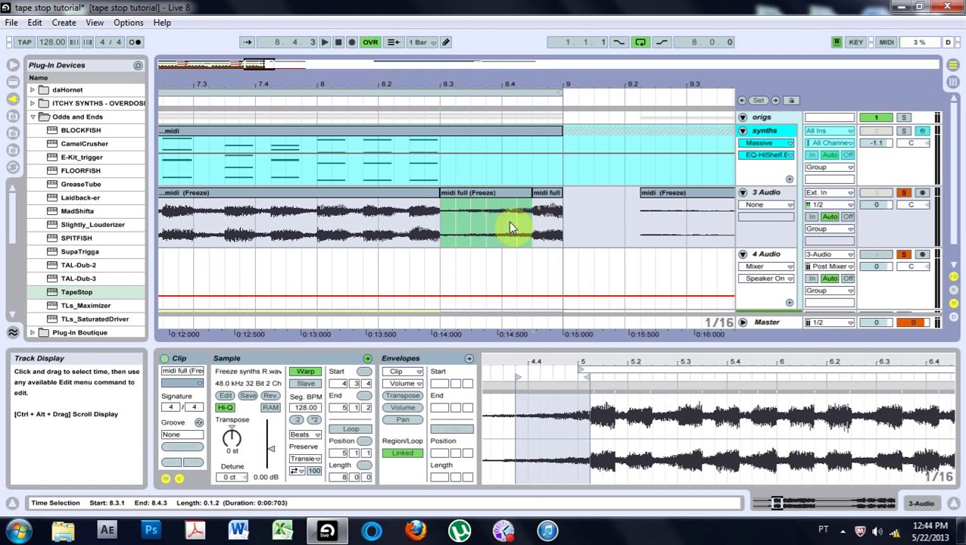
{"action": "left_click_drag", "start_coordinate": [273, 452], "coordinate": [270, 443]}
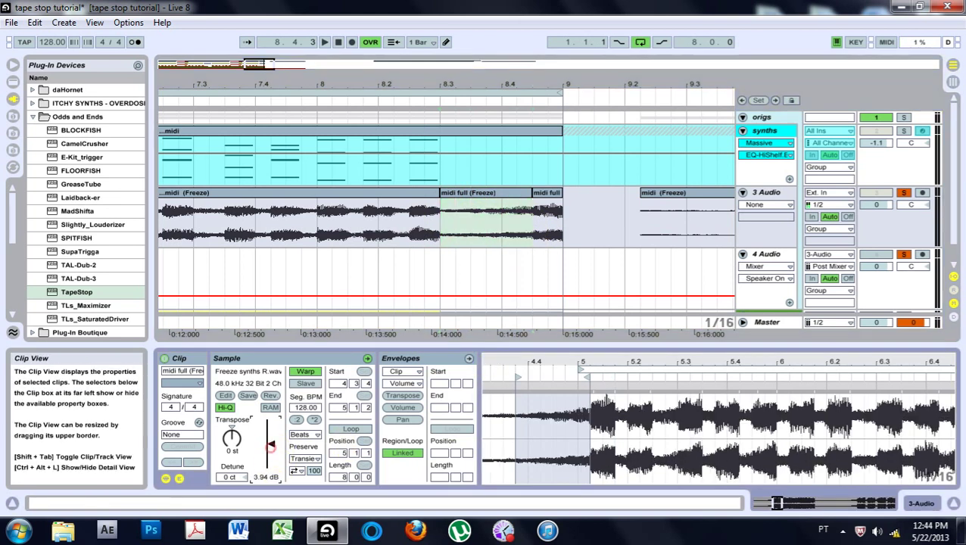
{"action": "left_click", "coordinate": [384, 101]}
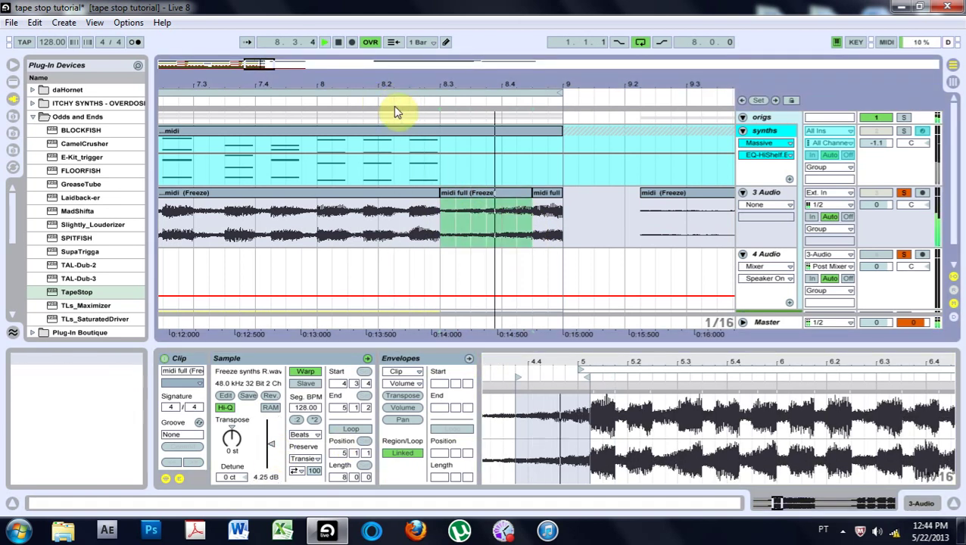
{"action": "left_click", "coordinate": [338, 42]}
Copy the half bar from 20.3.1 to 21.1.1 of the full synth clip and paste it at 4.3.1 on 3 Audio
{"action": "left_click_drag", "start_coordinate": [453, 79], "coordinate": [613, 82]}
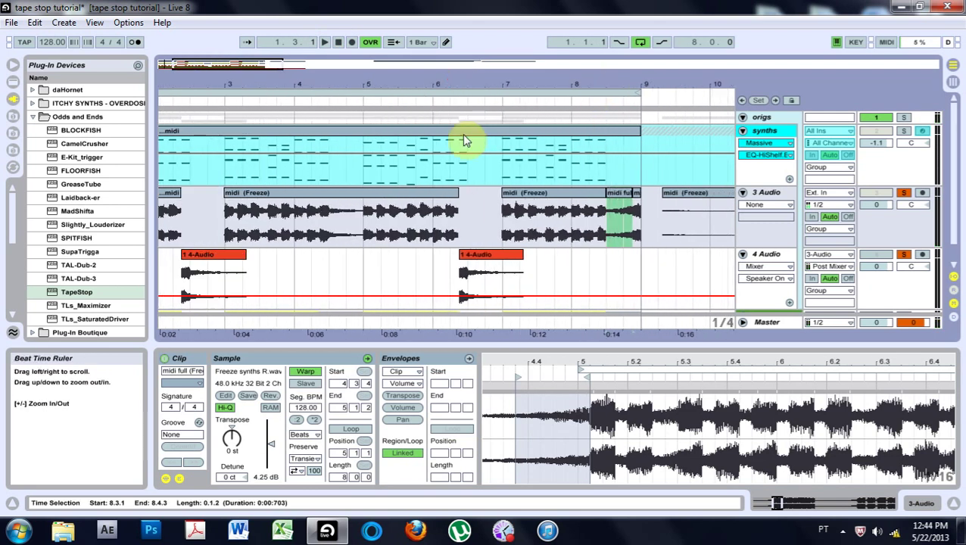
{"action": "left_click_drag", "start_coordinate": [422, 85], "coordinate": [561, 129]}
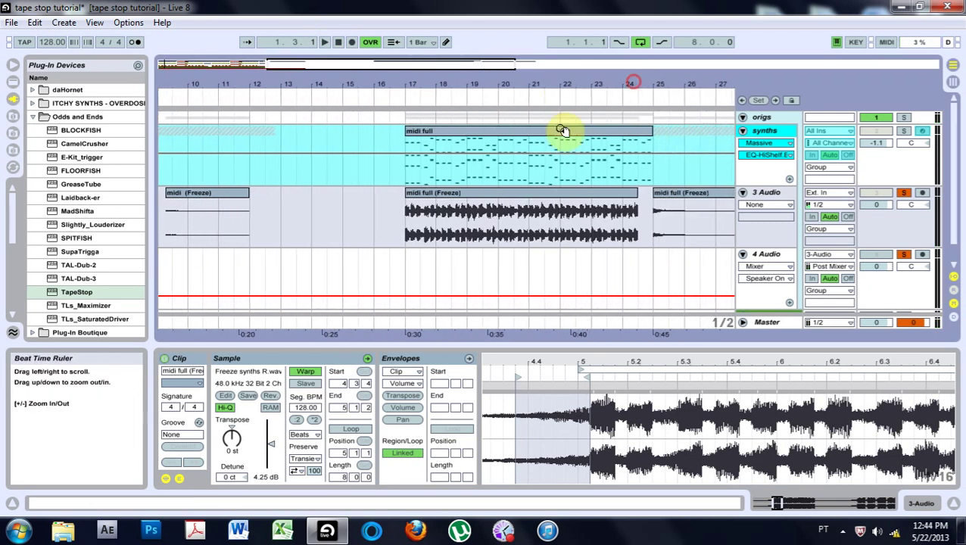
{"action": "left_click", "coordinate": [515, 231]}
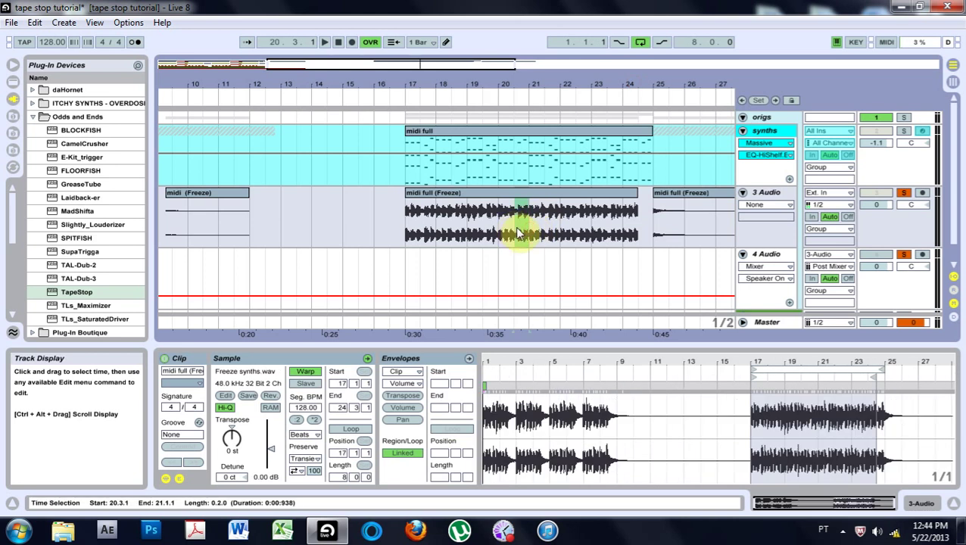
{"action": "left_click_drag", "start_coordinate": [410, 82], "coordinate": [640, 84]}
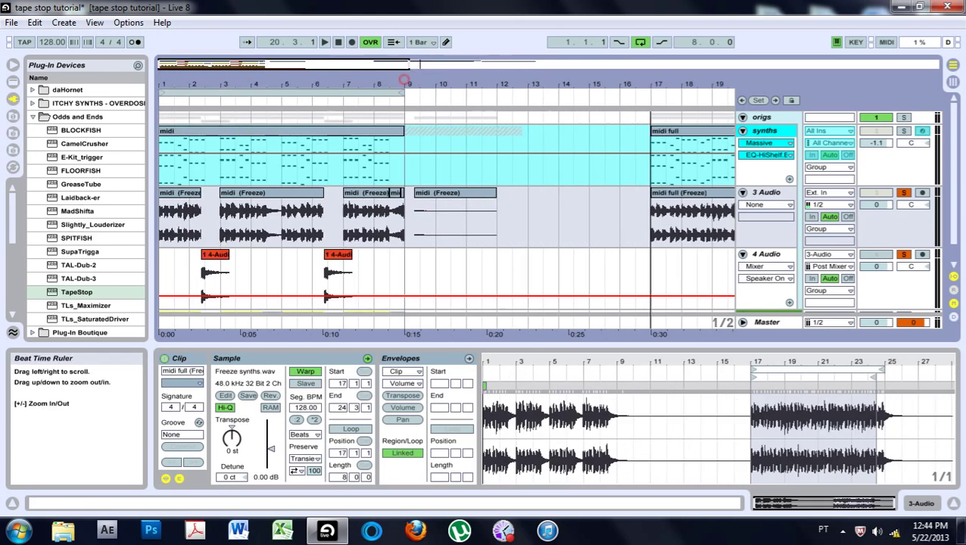
{"action": "left_click", "coordinate": [266, 235]}
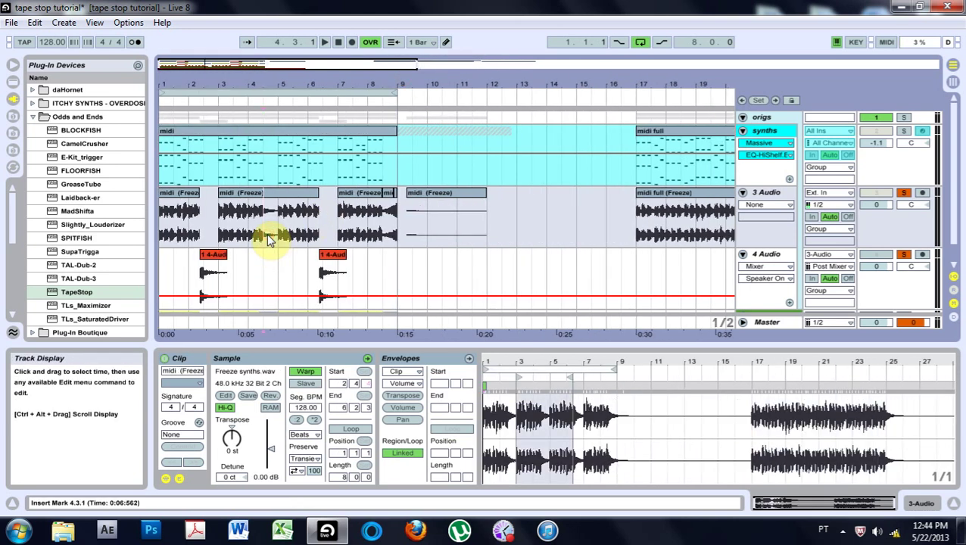
{"action": "key", "text": "ctrl+v"}
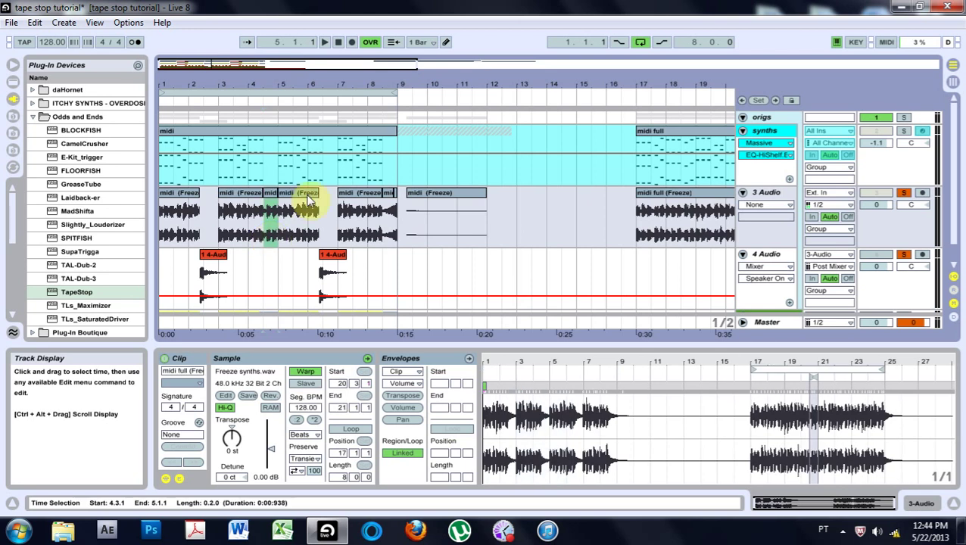
Cut the pasted half bar into sixteenth slices, clear 4.3.1 to 4.3.3, and move the slice from 4.4.1 to 4.3.4
{"action": "left_click_drag", "start_coordinate": [259, 80], "coordinate": [263, 80]}
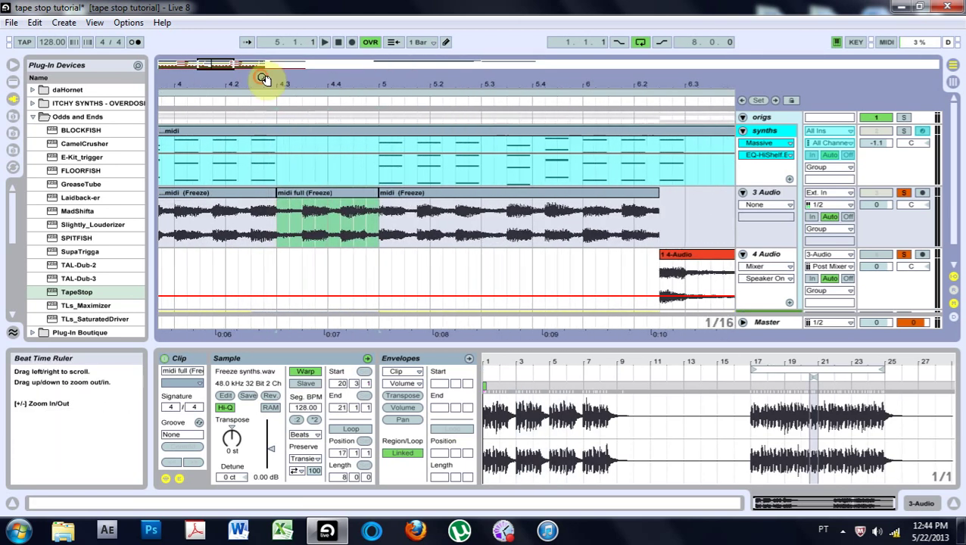
{"action": "left_click_drag", "start_coordinate": [294, 193], "coordinate": [336, 218]}
{"action": "key", "text": "Delete"}
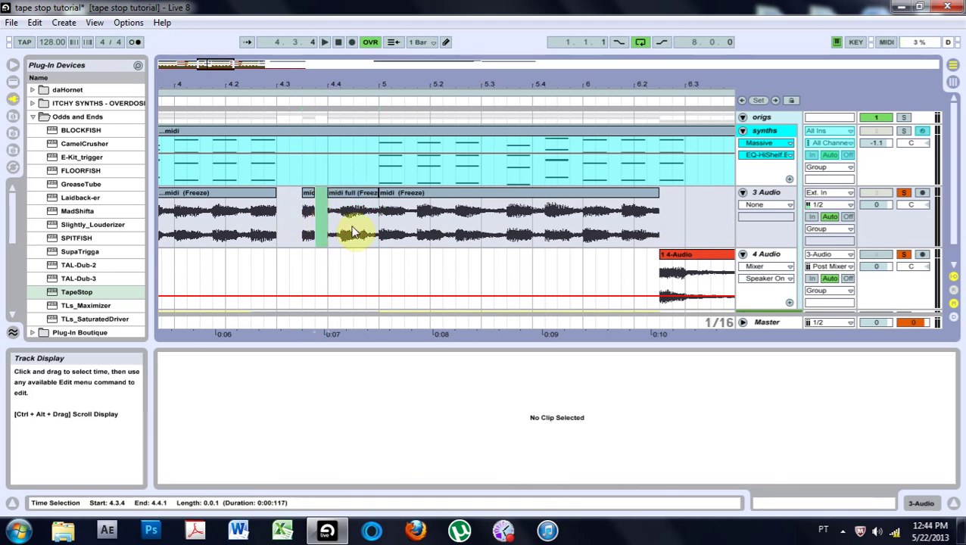
{"action": "left_click", "coordinate": [337, 231]}
{"action": "left_click", "coordinate": [341, 197]}
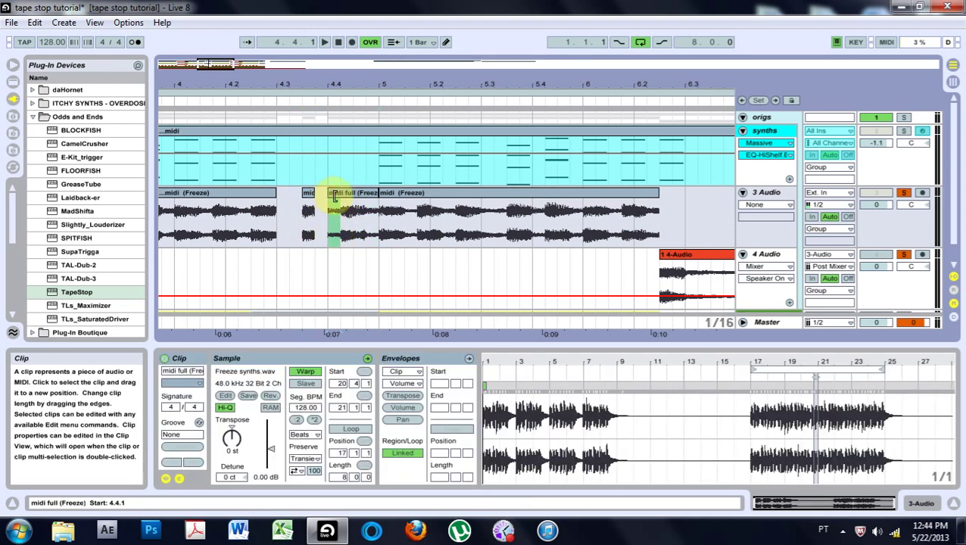
{"action": "left_click_drag", "start_coordinate": [338, 218], "coordinate": [328, 209]}
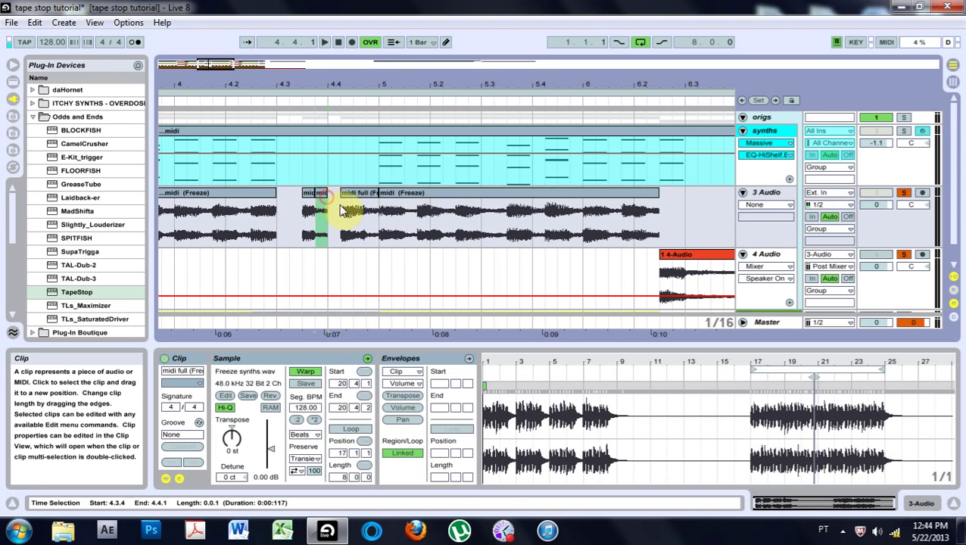
Shift the two short slices one sixteenth earlier to start at 4.3.2 and place the next slice at 4.4.1
{"action": "left_click", "coordinate": [350, 231]}
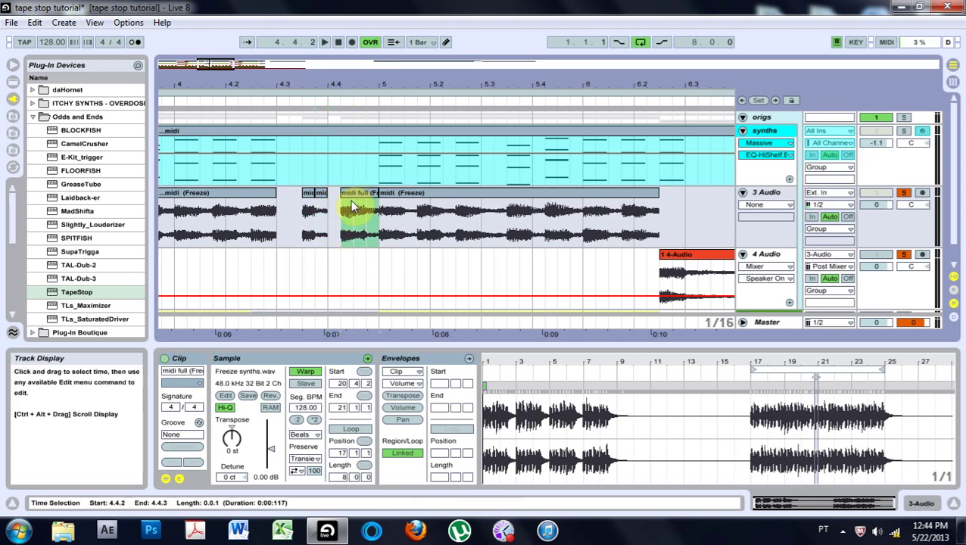
{"action": "left_click", "coordinate": [330, 204]}
{"action": "left_click", "coordinate": [311, 215]}
{"action": "mouse_move", "coordinate": [312, 212]}
{"action": "left_mouse_down"}
{"action": "mouse_move", "coordinate": [299, 209]}
{"action": "mouse_move", "coordinate": [327, 206]}
{"action": "left_mouse_up"}
{"action": "left_click", "coordinate": [346, 230]}
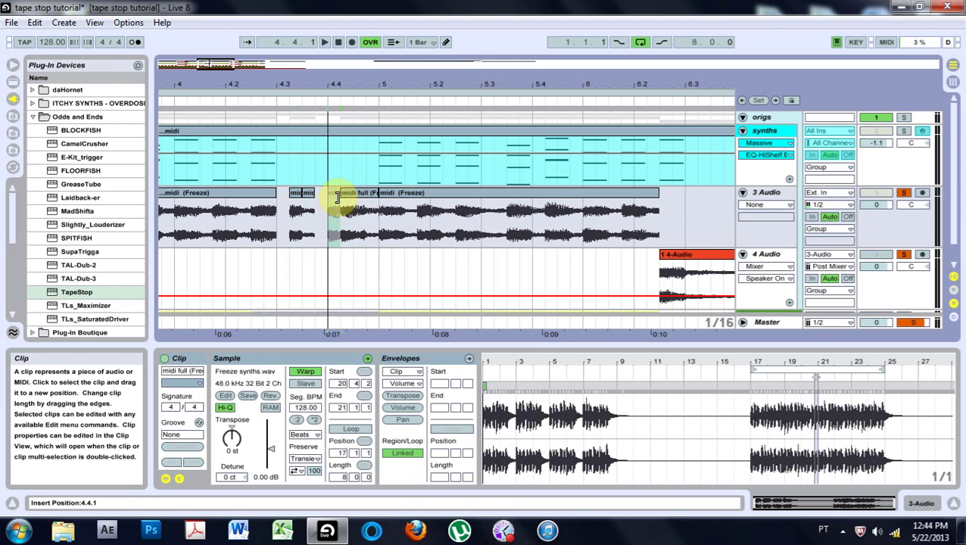
Fill 4.4.2 with another sixteenth slice, leave the remainder running from 4.4.3 to 5.1.1, and play back the chopped section
{"action": "left_click", "coordinate": [378, 227]}
{"action": "left_click", "coordinate": [371, 194]}
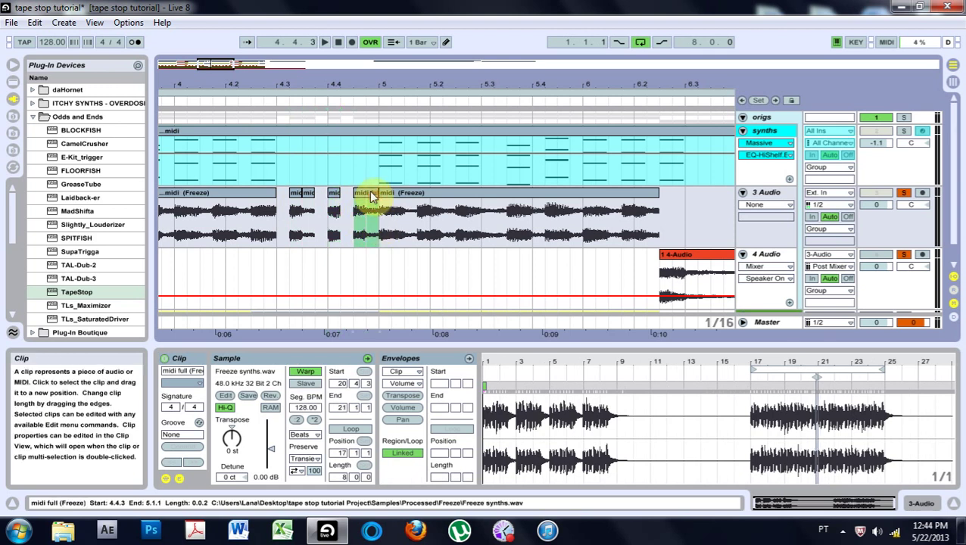
{"action": "left_click_drag", "start_coordinate": [366, 82], "coordinate": [420, 215]}
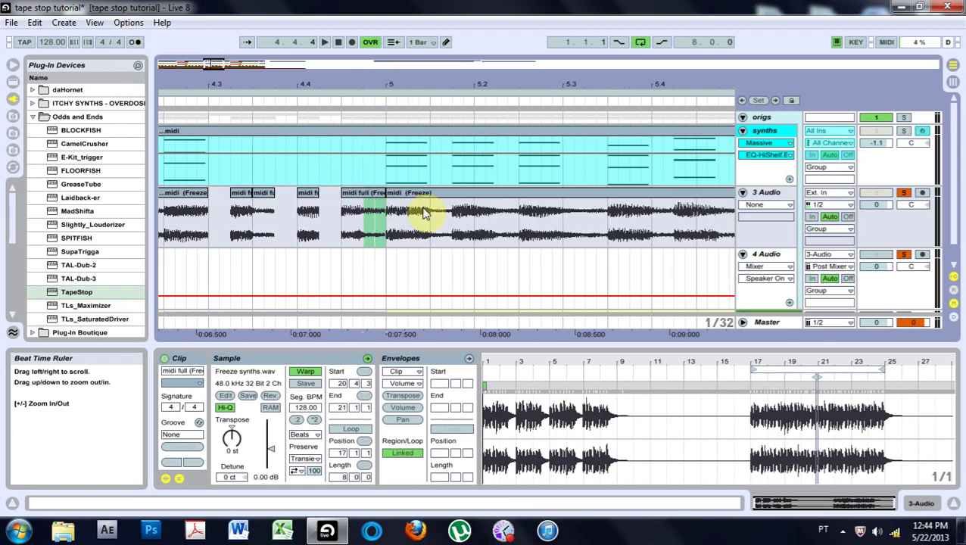
{"action": "left_click", "coordinate": [338, 206]}
{"action": "left_click_drag", "start_coordinate": [336, 201], "coordinate": [337, 201]}
{"action": "left_click", "coordinate": [356, 196]}
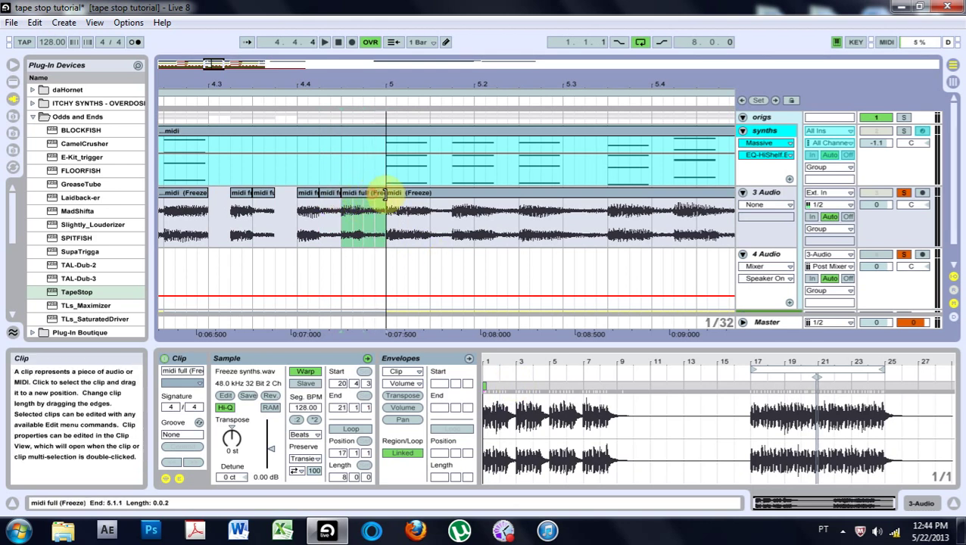
{"action": "left_click_drag", "start_coordinate": [323, 87], "coordinate": [323, 30]}
{"action": "left_click", "coordinate": [234, 99]}
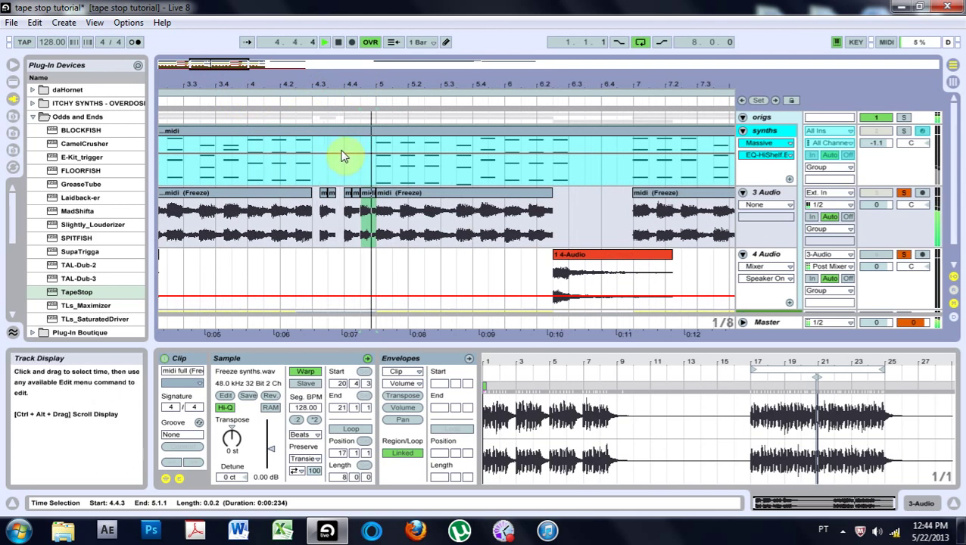
{"action": "left_click_drag", "start_coordinate": [313, 88], "coordinate": [334, 94]}
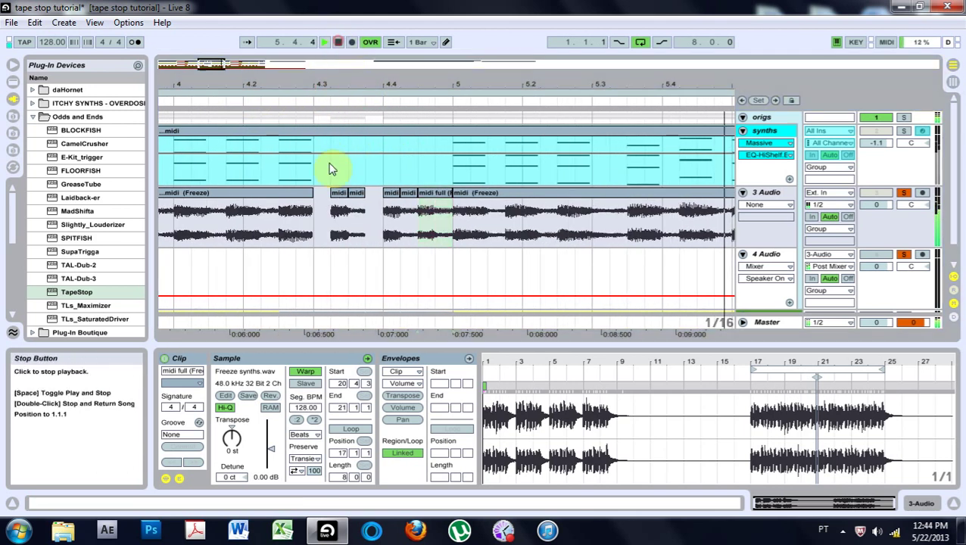
Fill 4.3.1 to 4.3.4 with one longer slice, put a sixteenth slice at 4.3.4, and audition the edit
{"action": "left_click_drag", "start_coordinate": [335, 194], "coordinate": [374, 213]}
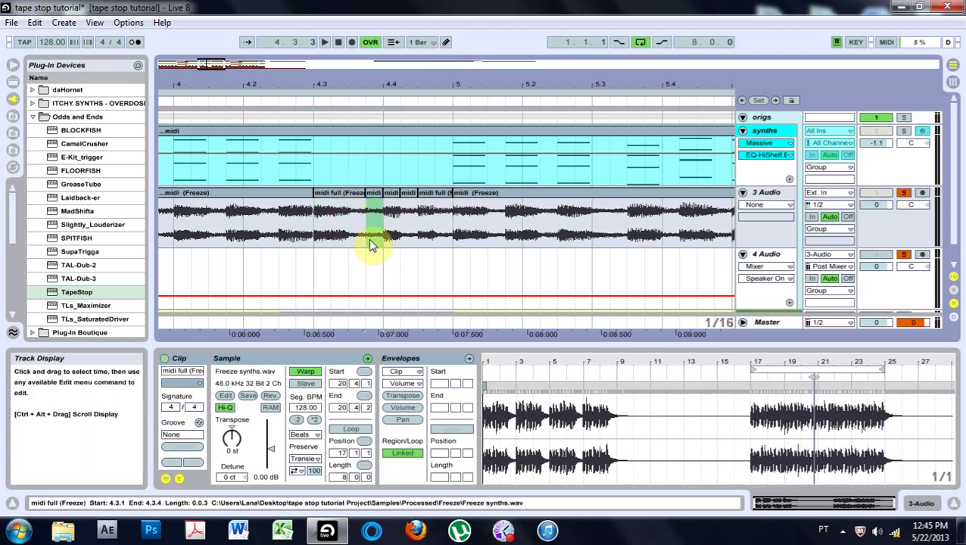
{"action": "left_click_drag", "start_coordinate": [299, 85], "coordinate": [286, 106]}
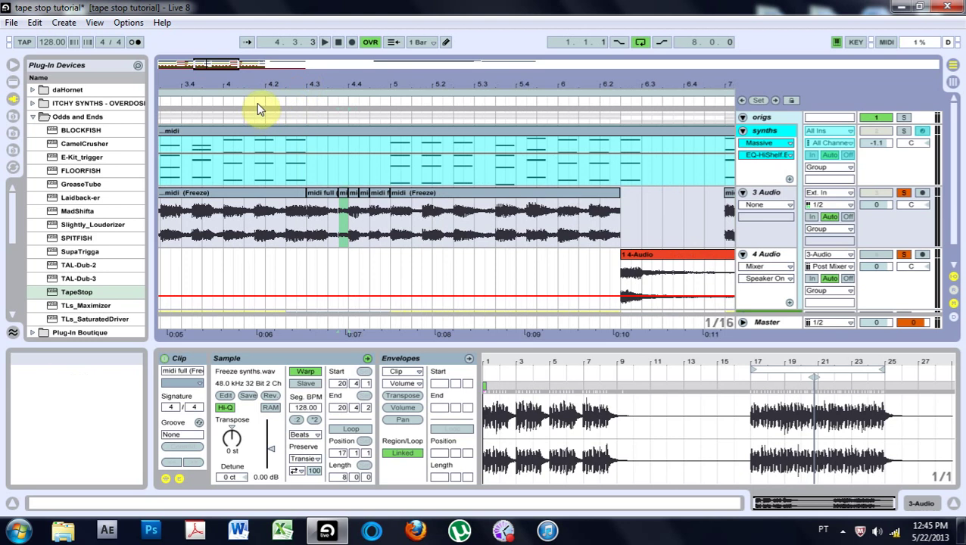
{"action": "left_click", "coordinate": [257, 101]}
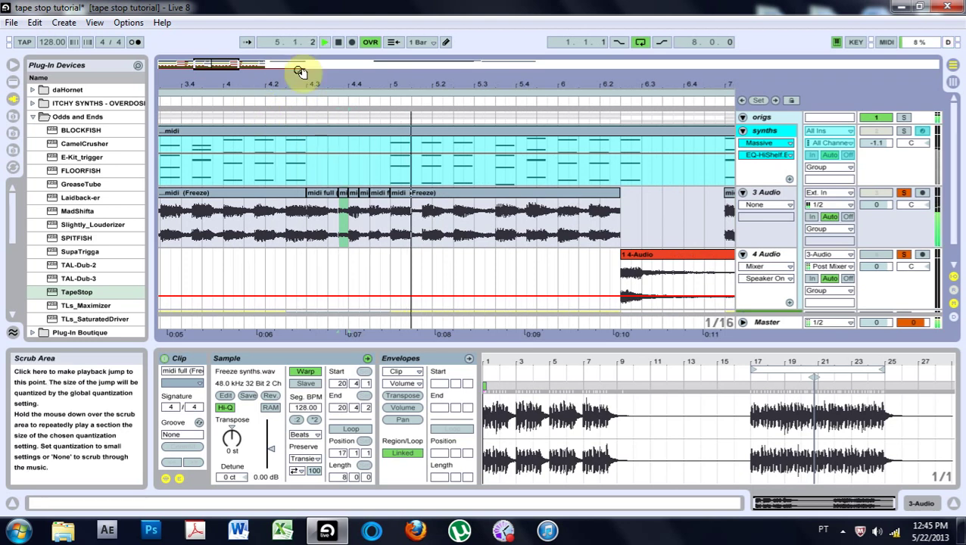
{"action": "left_click", "coordinate": [337, 42]}
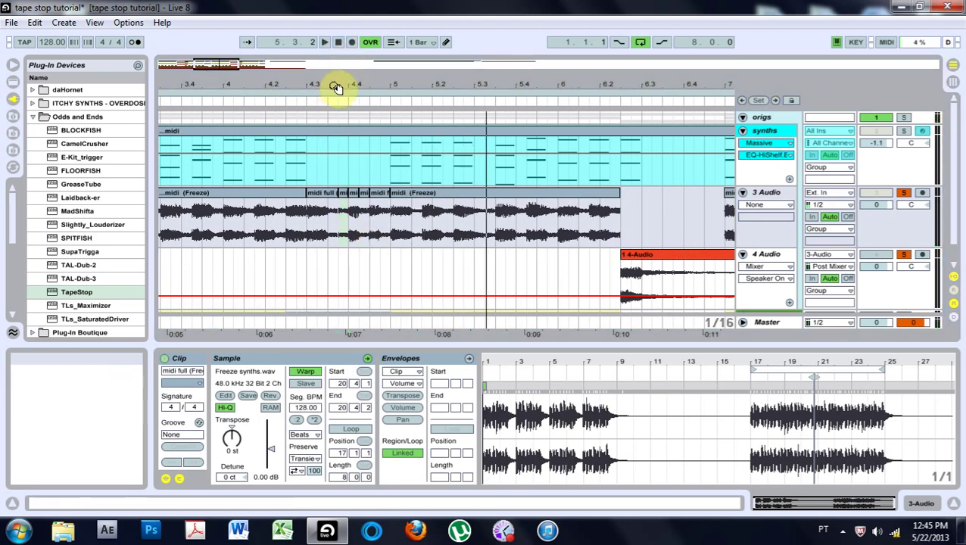
Unfold 6 Audio and compare its chopped slices from 4.2.3 to 5.1.1 with the slices on 3 Audio
{"action": "left_click_drag", "start_coordinate": [334, 86], "coordinate": [351, 183]}
{"action": "left_click_drag", "start_coordinate": [259, 209], "coordinate": [322, 214]}
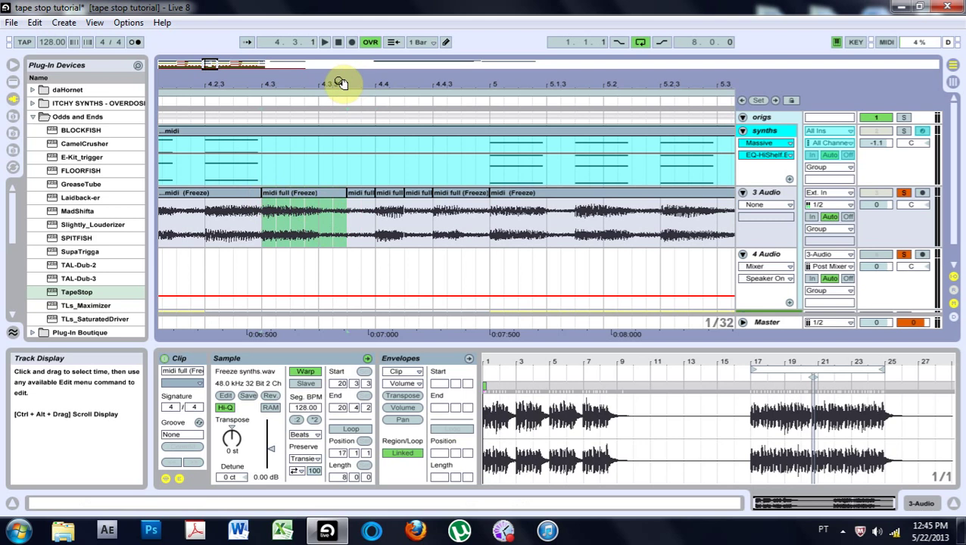
{"action": "scroll", "coordinate": [740, 269], "scroll_direction": "down", "scroll_amount": 2}
{"action": "left_click", "coordinate": [742, 293]}
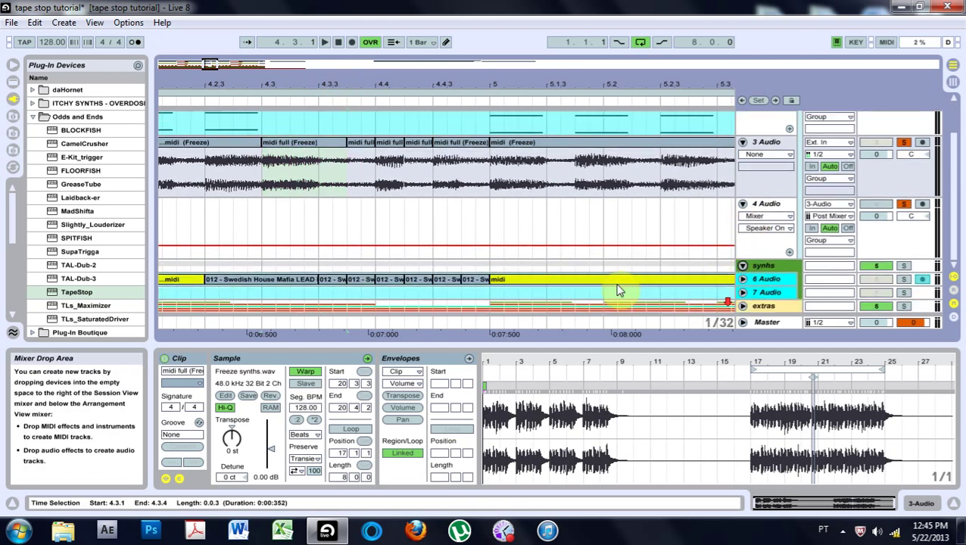
{"action": "left_click", "coordinate": [742, 278]}
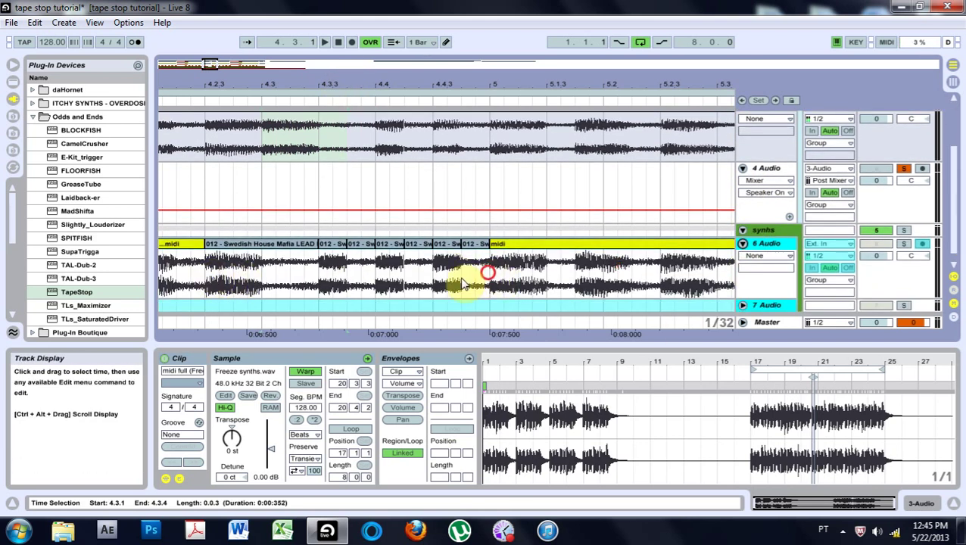
{"action": "left_click_drag", "start_coordinate": [489, 272], "coordinate": [207, 272]}
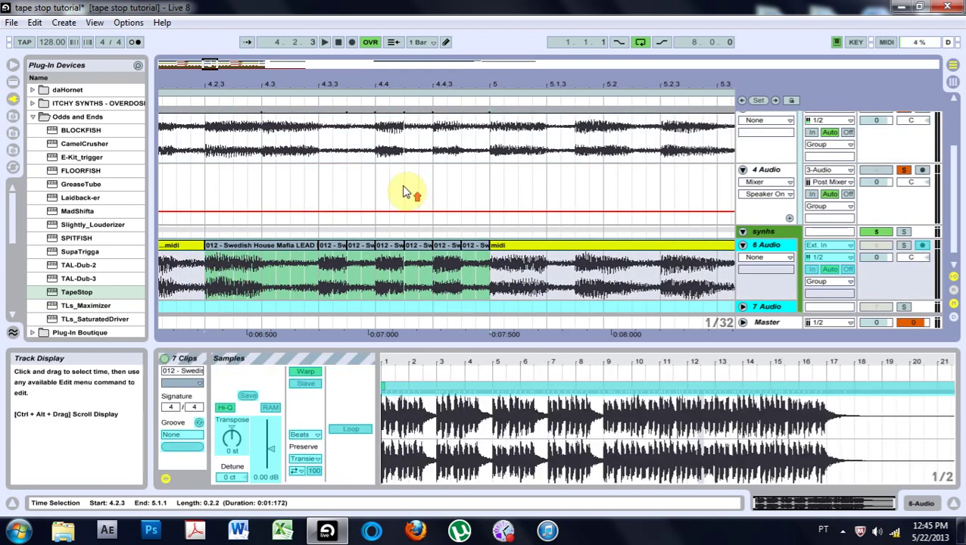
{"action": "scroll", "coordinate": [405, 189], "scroll_direction": "up", "scroll_amount": 1}
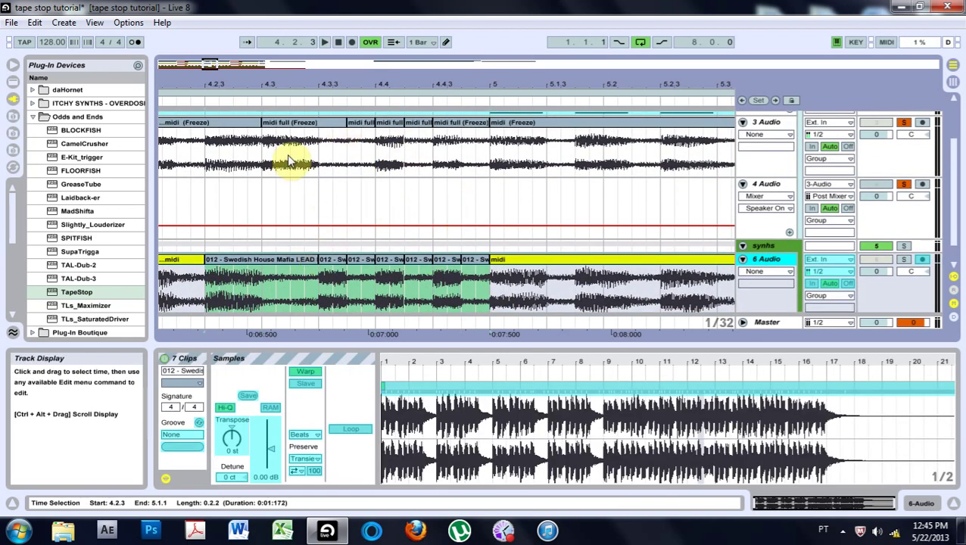
{"action": "left_click", "coordinate": [286, 121]}
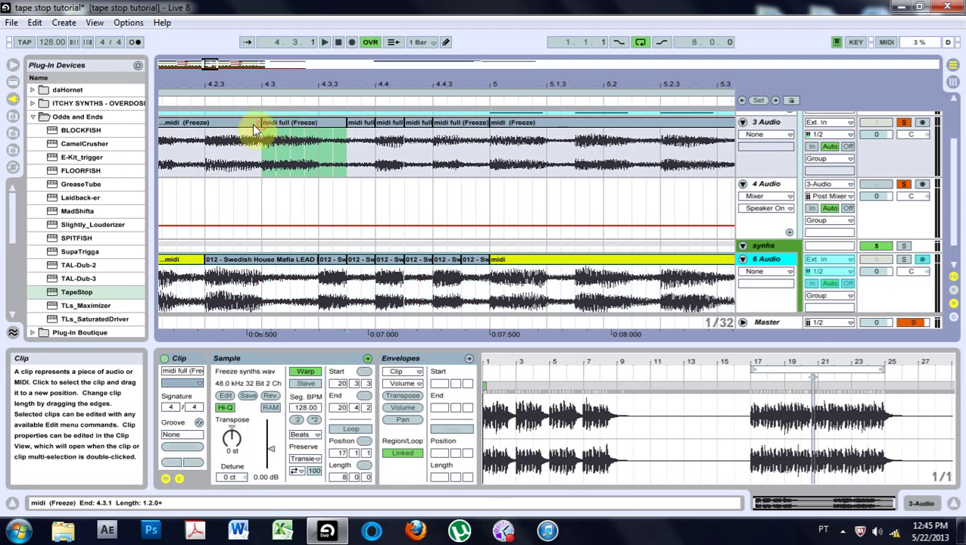
Extend the long clip on 3 Audio to 4.3.3 and fill 4.3.3 to 4.4.1 with a single slice
{"action": "left_click", "coordinate": [252, 124]}
{"action": "left_click_drag", "start_coordinate": [289, 130], "coordinate": [327, 133]}
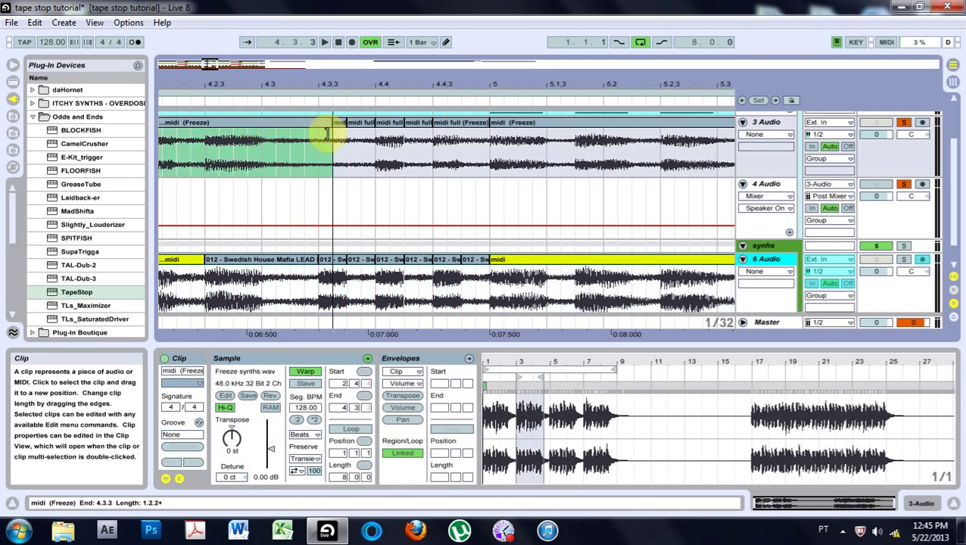
{"action": "left_click", "coordinate": [333, 138]}
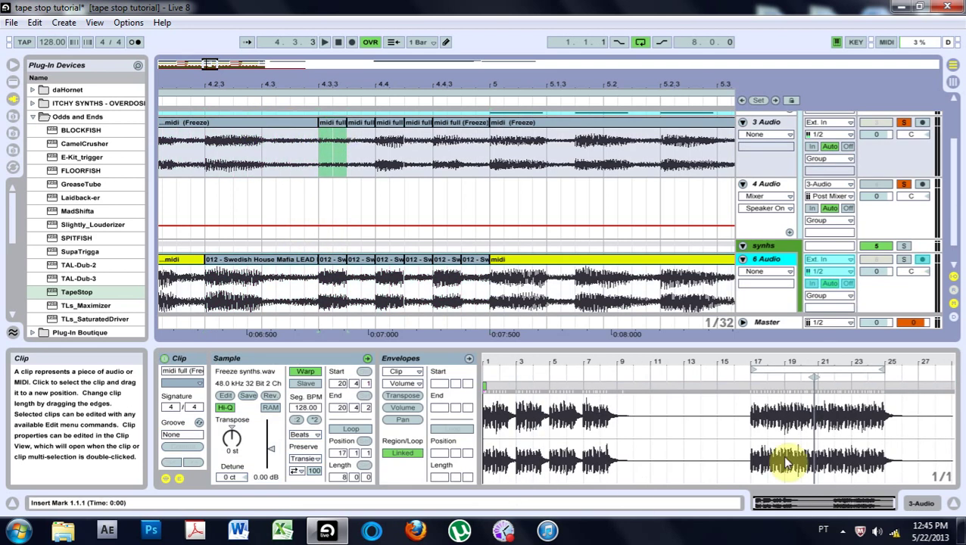
{"action": "left_click_drag", "start_coordinate": [814, 358], "coordinate": [803, 375]}
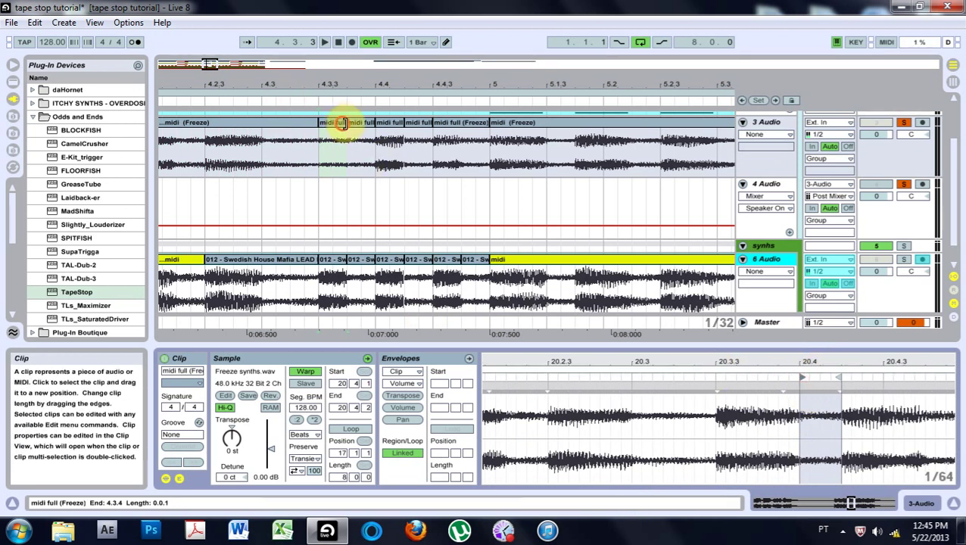
{"action": "left_click_drag", "start_coordinate": [346, 123], "coordinate": [333, 146]}
{"action": "left_click_drag", "start_coordinate": [274, 138], "coordinate": [319, 146]}
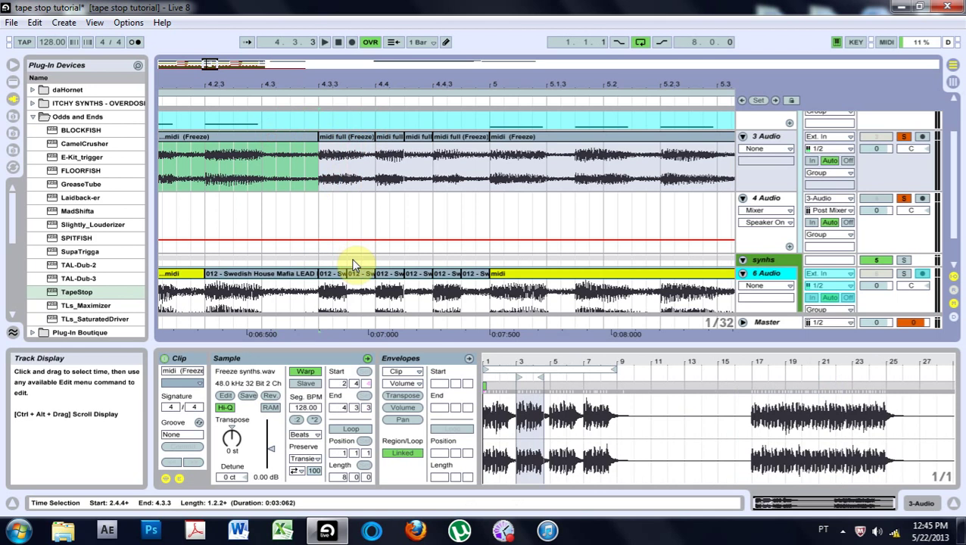
Copy the slices from 4.3.3 to 5.1.1 on 6 Audio onto the same range of 3 Audio
{"action": "left_click", "coordinate": [360, 284]}
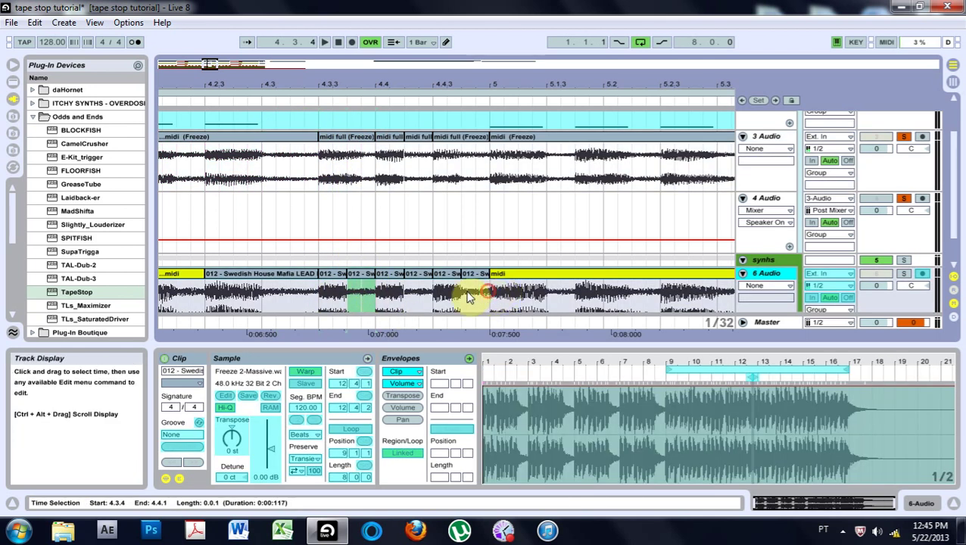
{"action": "left_click_drag", "start_coordinate": [483, 296], "coordinate": [320, 283]}
{"action": "left_click_drag", "start_coordinate": [326, 231], "coordinate": [331, 178]}
Play the arrangement from bar 1 to audition the chopped stutter before bar 5 on 3 Audio
{"action": "left_click_drag", "start_coordinate": [358, 85], "coordinate": [358, 30]}
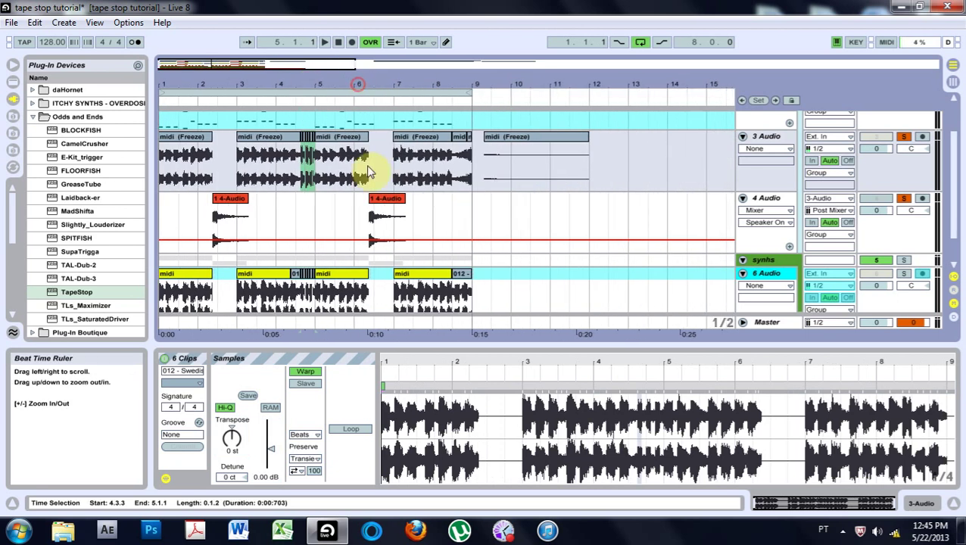
{"action": "scroll", "coordinate": [460, 291], "scroll_direction": "down", "scroll_amount": 1}
{"action": "left_click", "coordinate": [470, 66]}
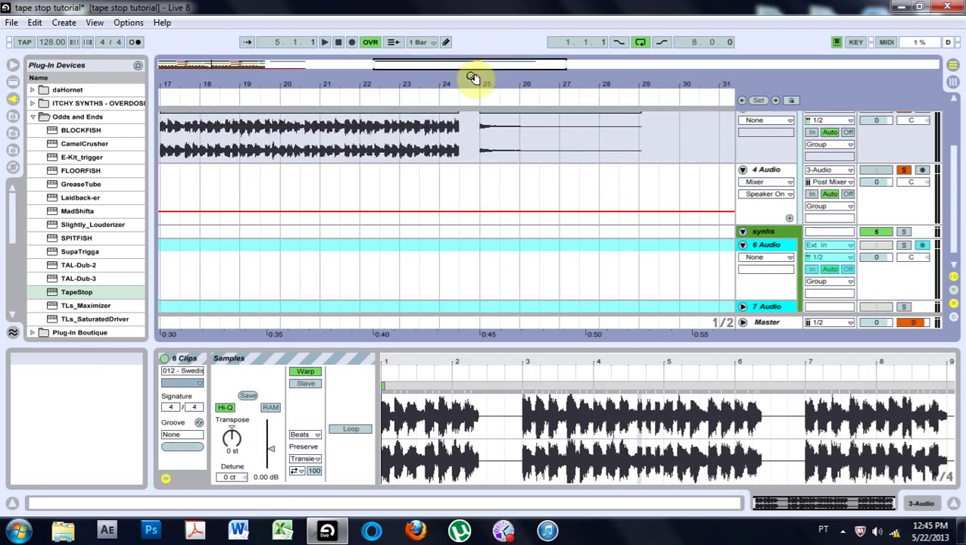
{"action": "left_click_drag", "start_coordinate": [471, 81], "coordinate": [470, 30]}
{"action": "left_click_drag", "start_coordinate": [251, 85], "coordinate": [427, 82]}
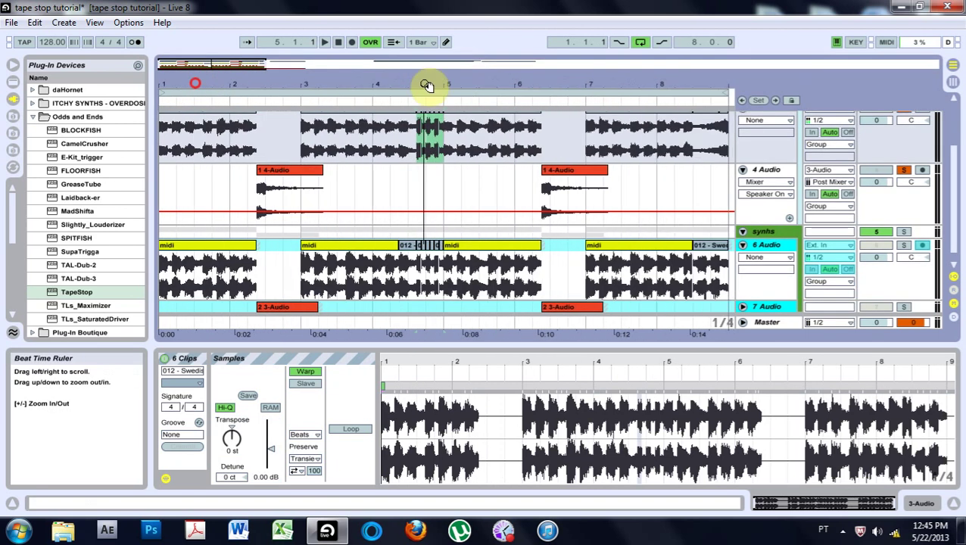
{"action": "left_click_drag", "start_coordinate": [488, 85], "coordinate": [313, 107]}
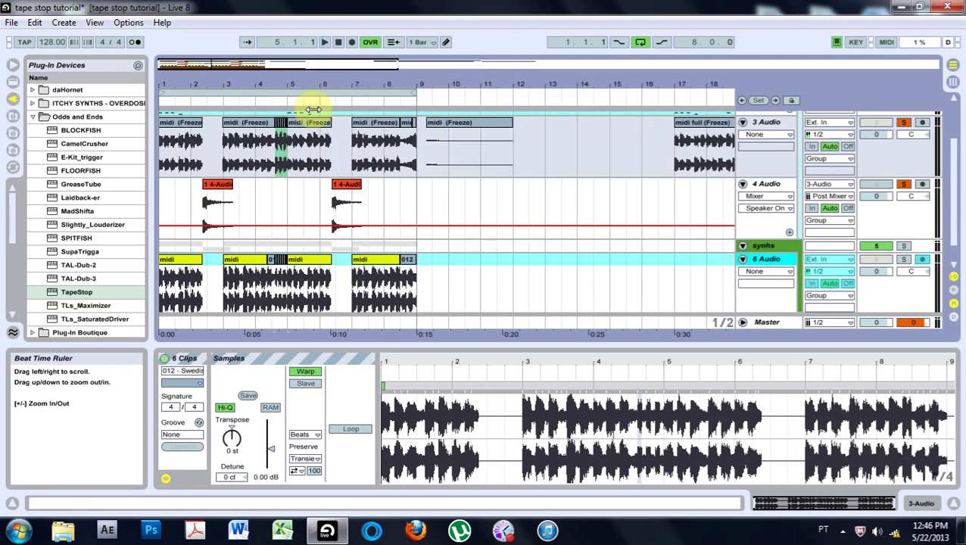
{"action": "left_click", "coordinate": [161, 161]}
{"action": "left_click", "coordinate": [338, 43]}
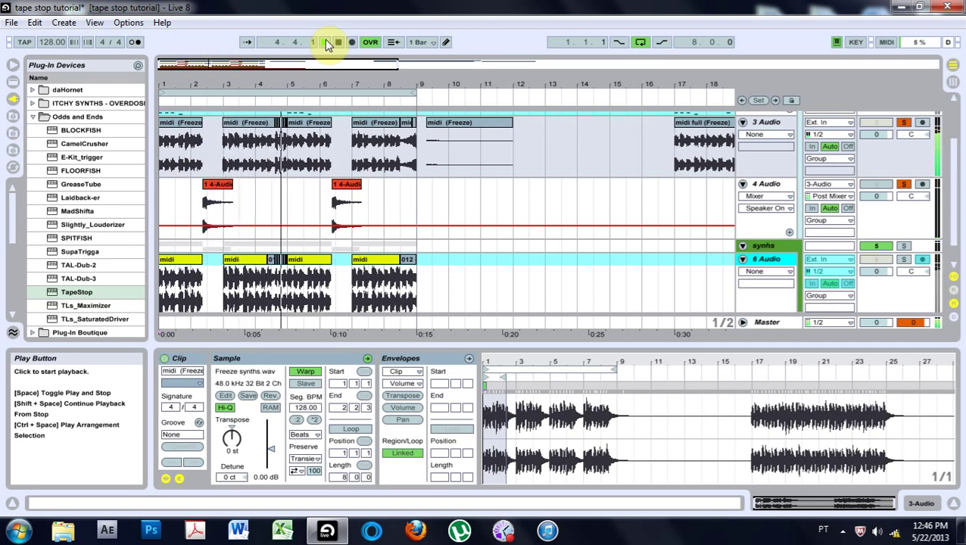
{"action": "left_click_drag", "start_coordinate": [275, 74], "coordinate": [273, 77]}
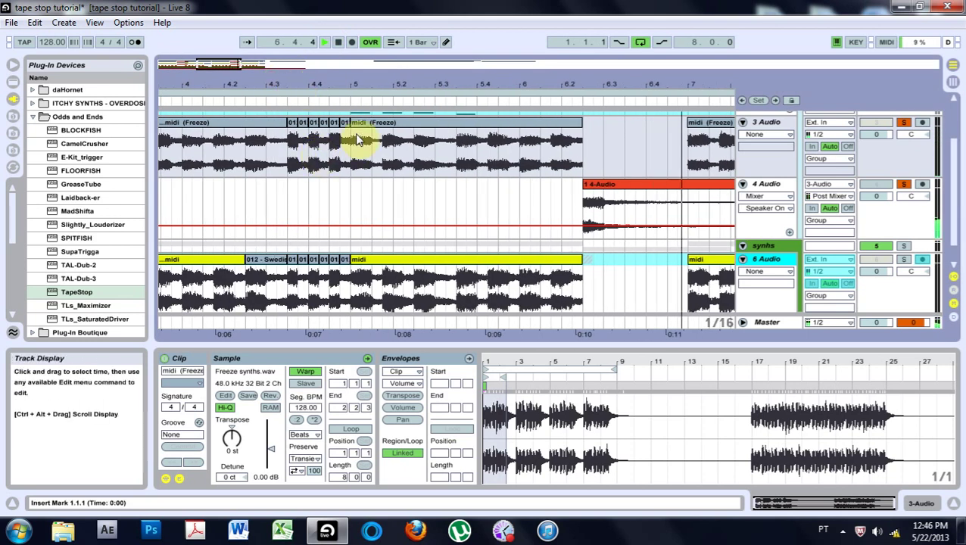
{"action": "left_click_drag", "start_coordinate": [414, 82], "coordinate": [366, 84]}
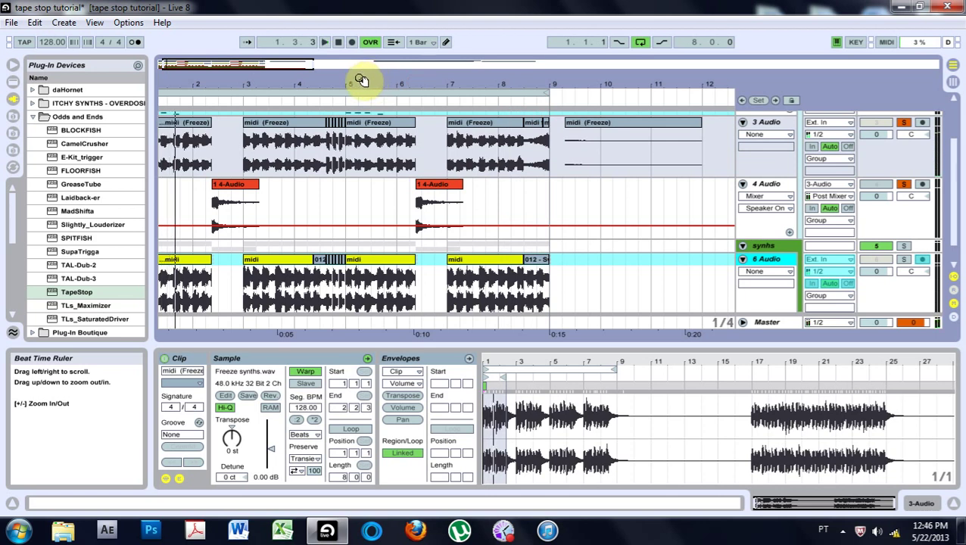
Lower the clip volume of the slices from 4.3.3 to 5.1.1 on 3 Audio to -2.79 dB and audition them
{"action": "left_click_drag", "start_coordinate": [342, 86], "coordinate": [295, 155]}
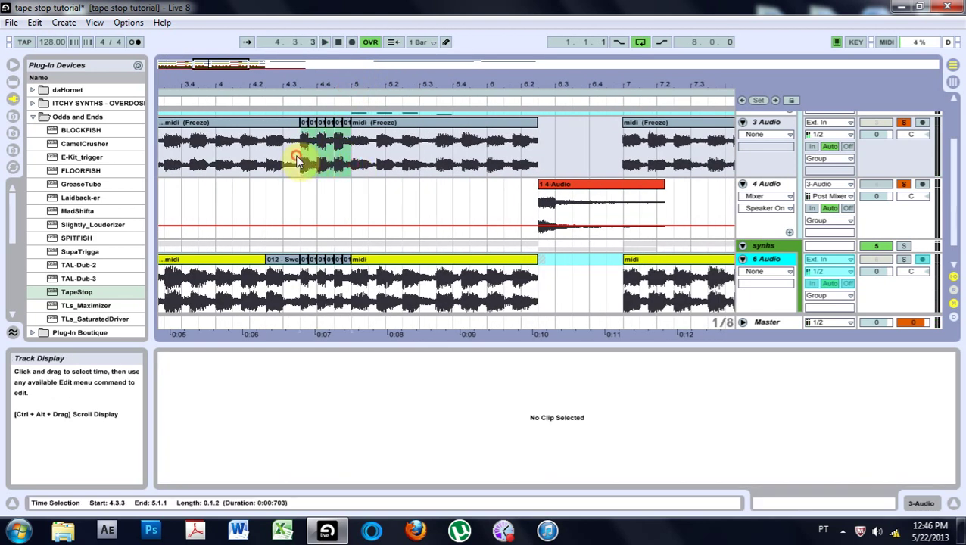
{"action": "left_click_drag", "start_coordinate": [270, 450], "coordinate": [270, 454]}
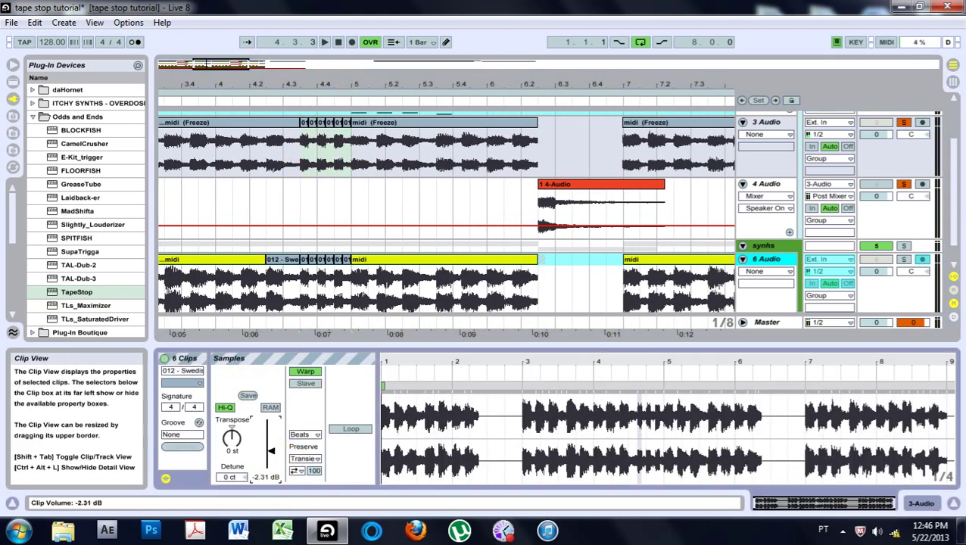
{"action": "left_click", "coordinate": [229, 99]}
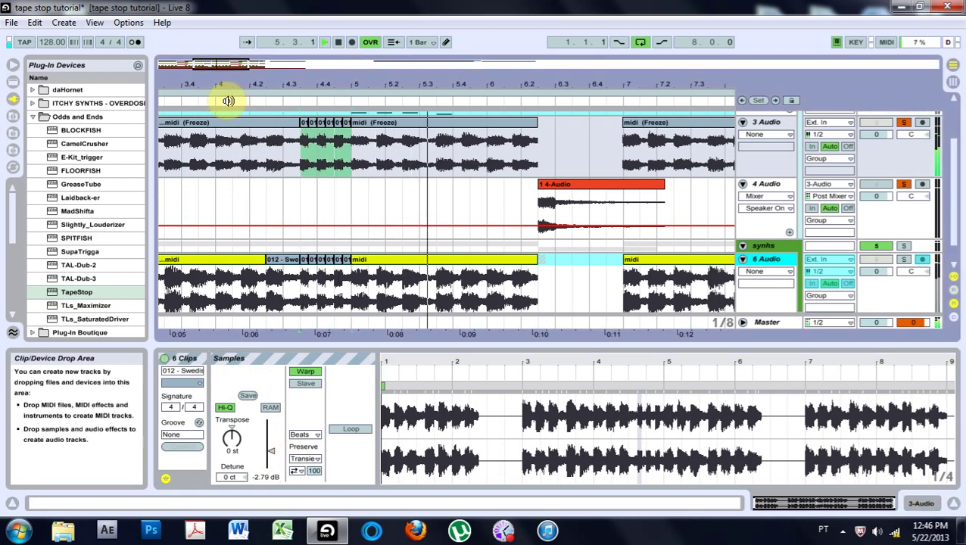
{"action": "key", "text": "space"}
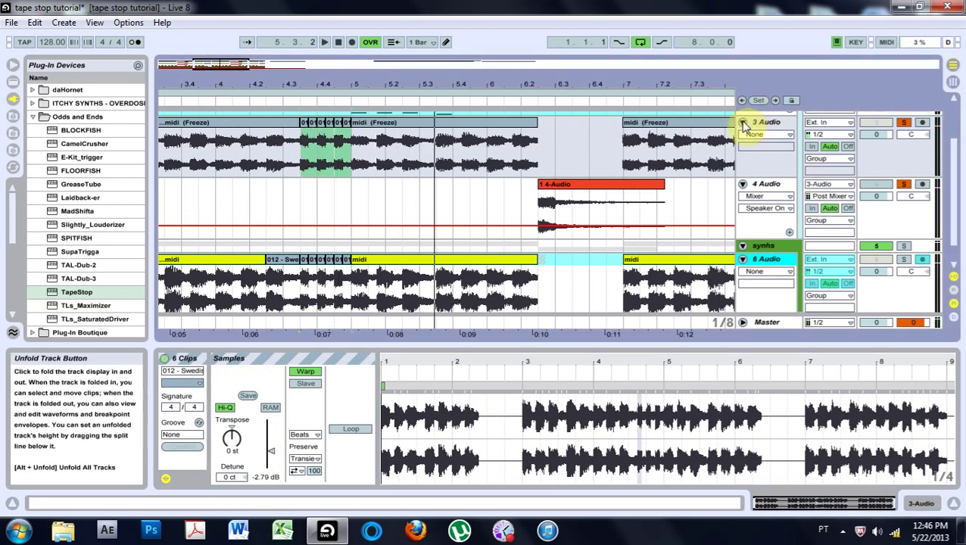
Fold the 3 Audio, 4 Audio and synths tracks and collapse the synhs group
{"action": "left_click", "coordinate": [743, 128]}
{"action": "left_click", "coordinate": [742, 138]}
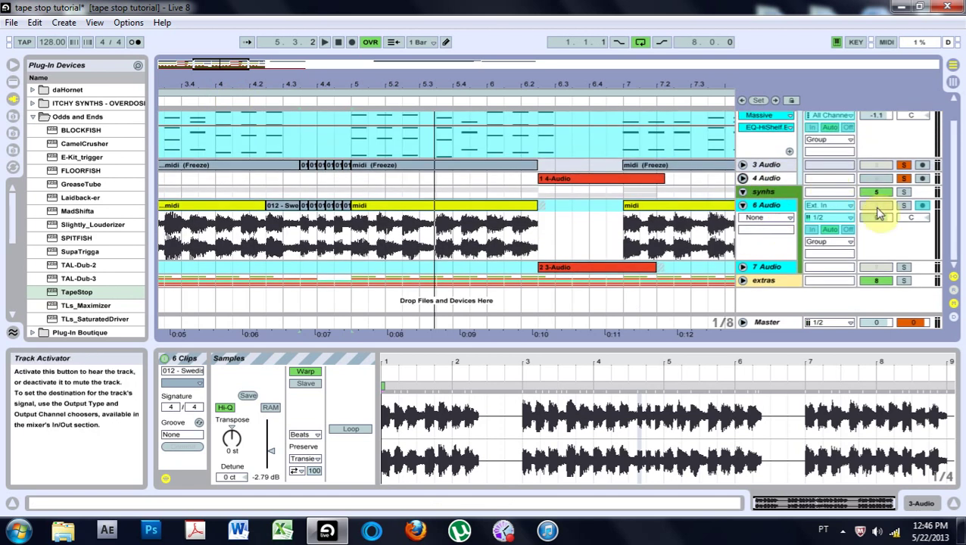
{"action": "left_click", "coordinate": [742, 191]}
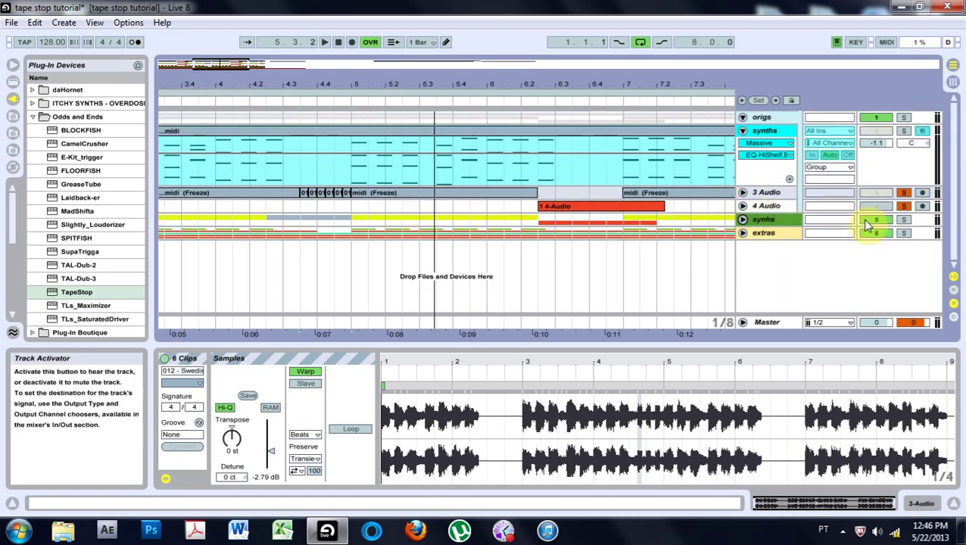
{"action": "left_click", "coordinate": [742, 130]}
Unsolo 3 Audio and 4 Audio, and deactivate the synths track and the synhs group
{"action": "left_click", "coordinate": [903, 144]}
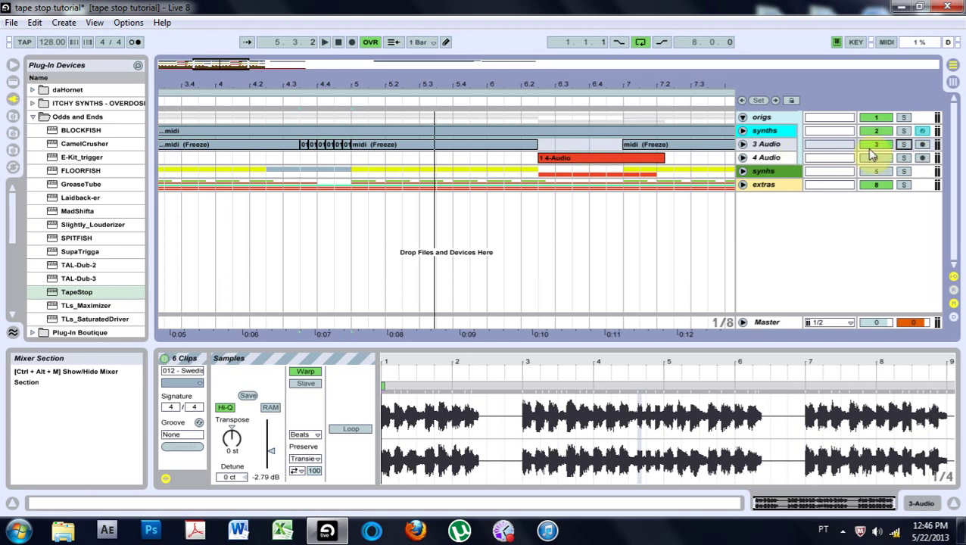
{"action": "left_click", "coordinate": [876, 132]}
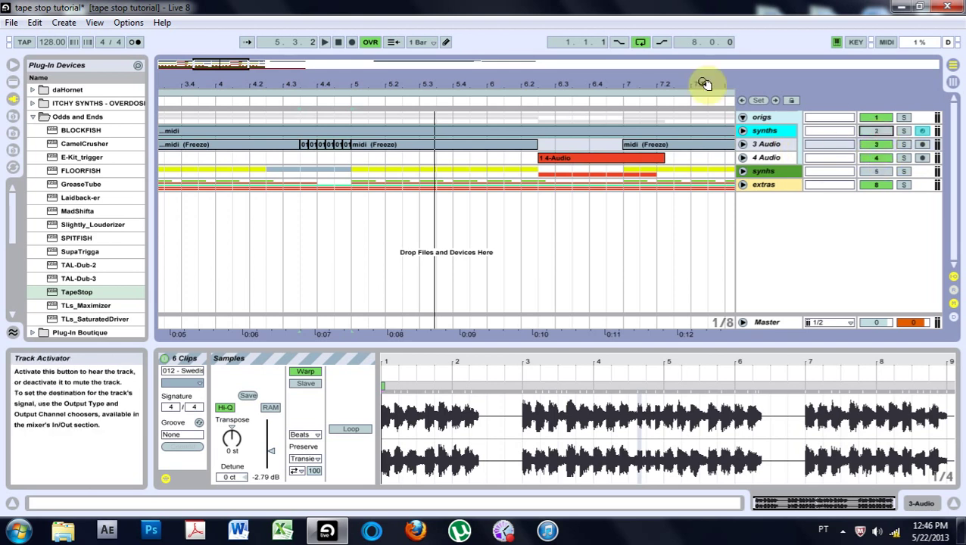
Play the arrangement from 1.1.1 to hear the edited 3 Audio and 4 Audio together with the extras
{"action": "left_click", "coordinate": [337, 43]}
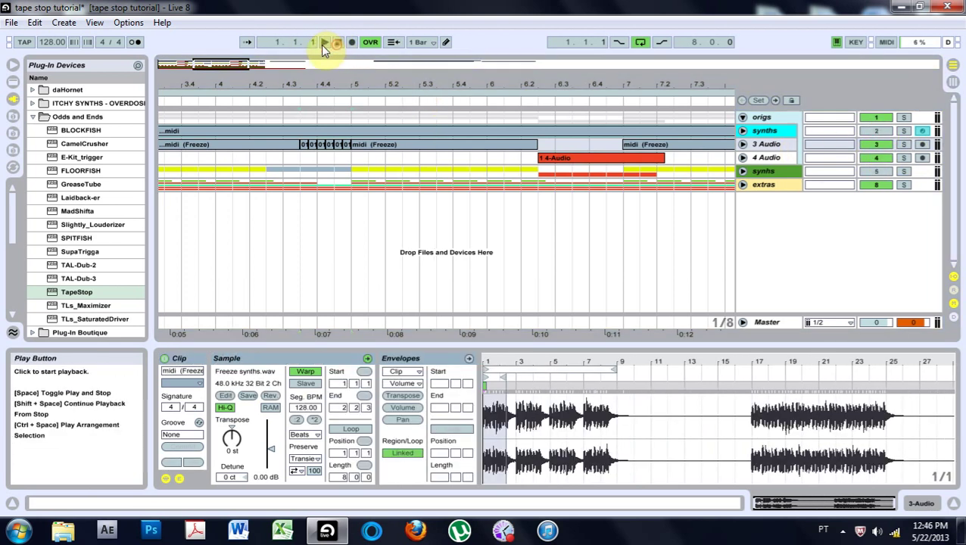
{"action": "left_click", "coordinate": [324, 42]}
{"action": "left_click_drag", "start_coordinate": [334, 86], "coordinate": [344, 88]}
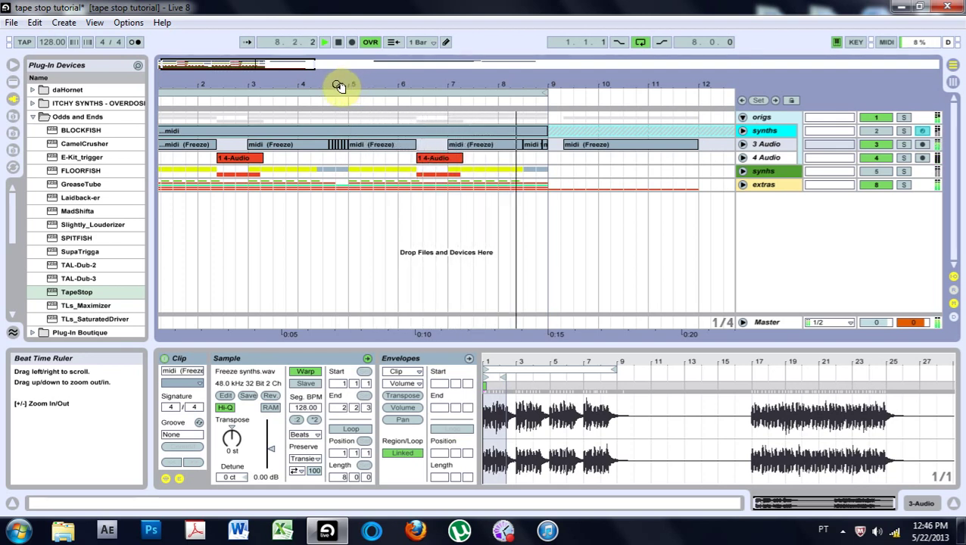
{"action": "left_click", "coordinate": [337, 42]}
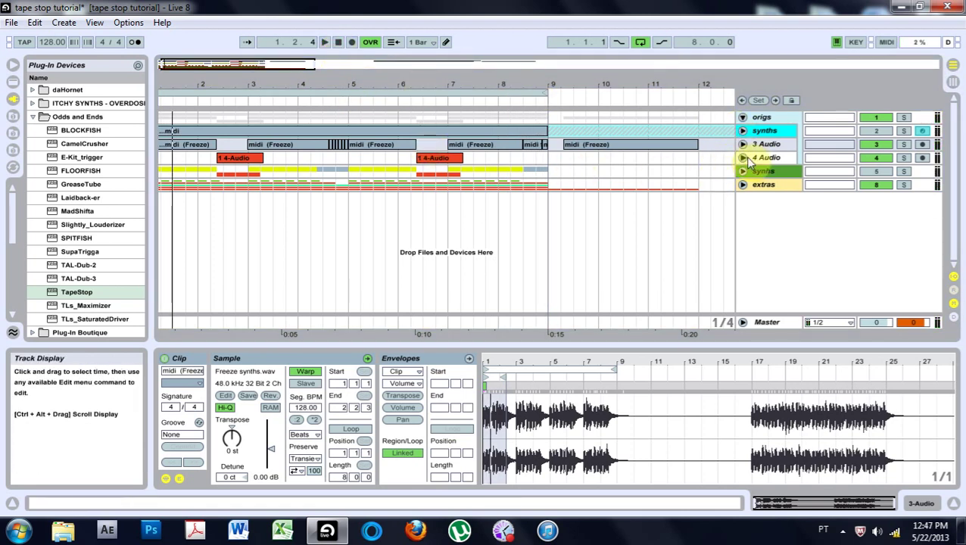
Unfold 4 Audio, examine the second tape stop clip between bars 6 and 7, and fold the track again
{"action": "left_click", "coordinate": [742, 157]}
{"action": "left_click_drag", "start_coordinate": [419, 200], "coordinate": [468, 188]}
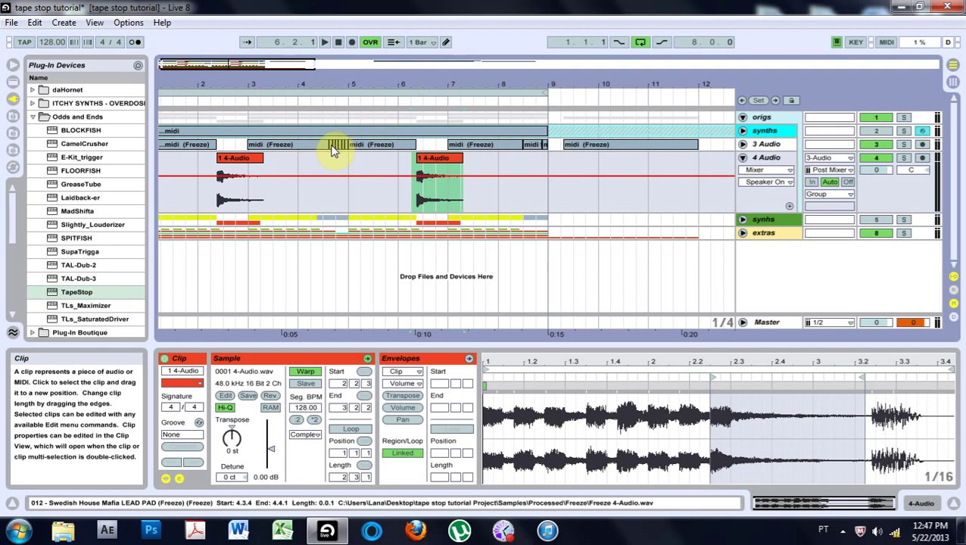
{"action": "left_click", "coordinate": [742, 158]}
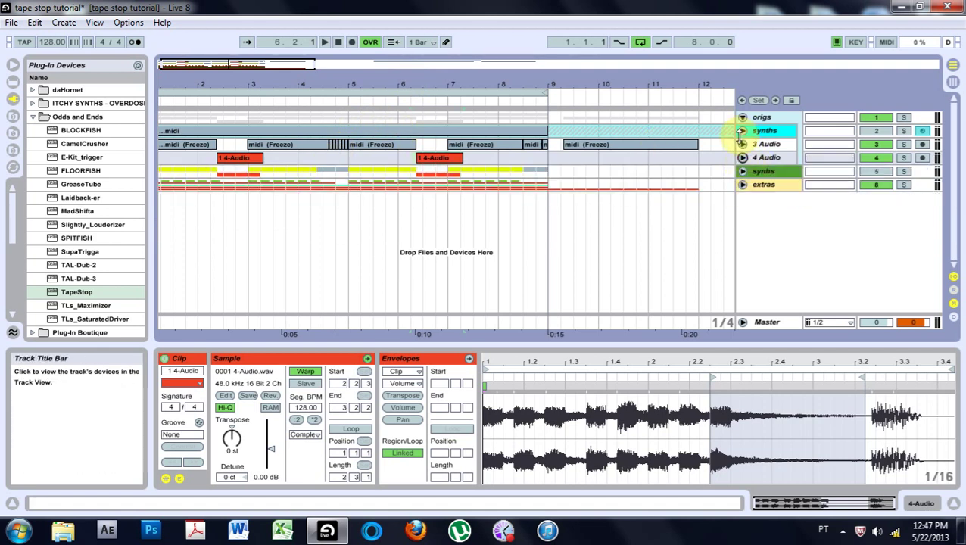